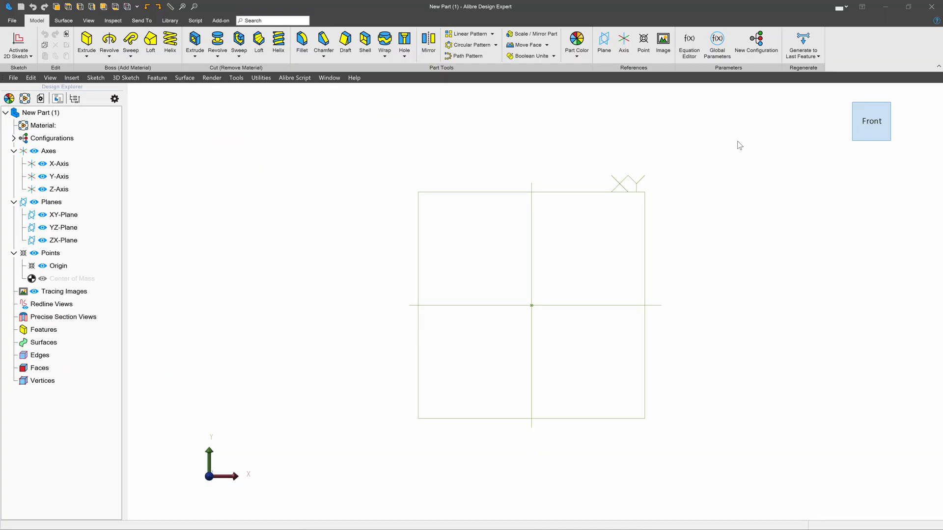
- Sketch an upper half elliptical arc centred on the origin of the XY-Plane, with radii of about 3.14 in and 1 in
{"action": "left_click", "coordinate": [550, 189]}
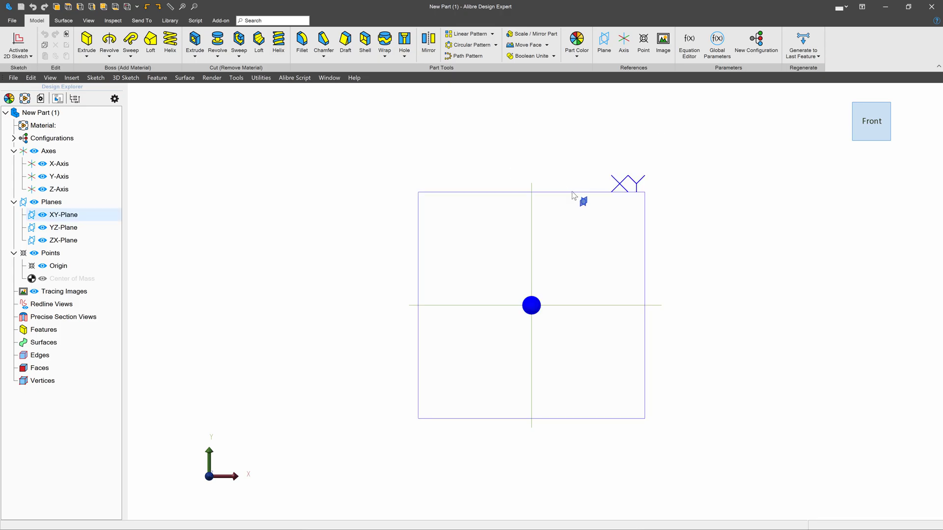
{"action": "left_click", "coordinate": [35, 45]}
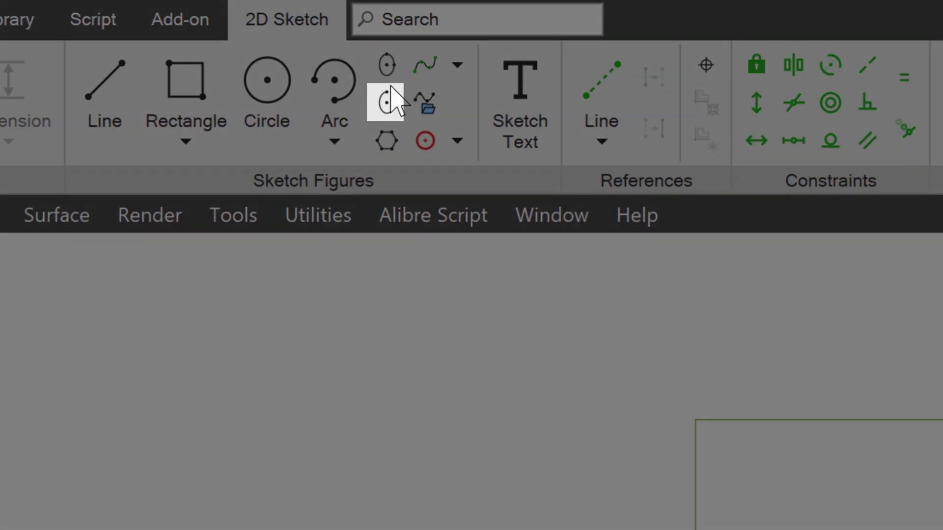
{"action": "left_click", "coordinate": [386, 104]}
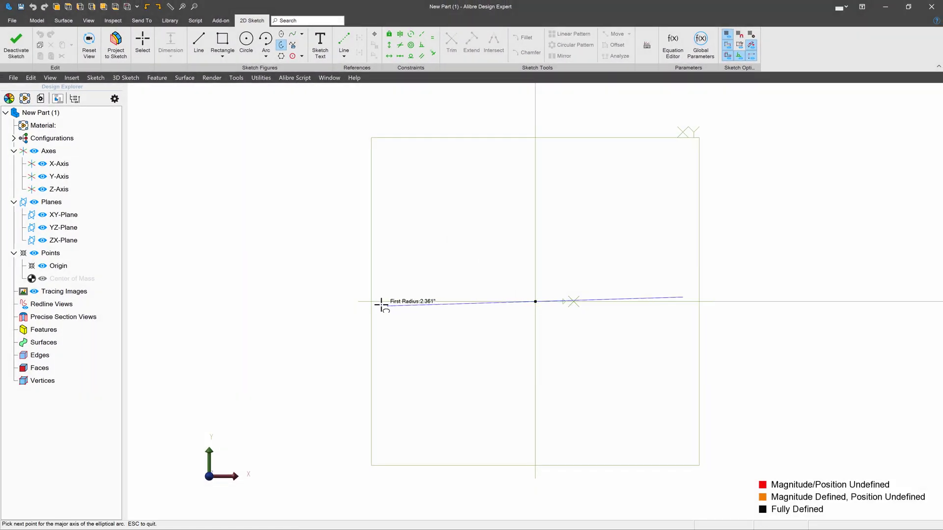
{"action": "left_click", "coordinate": [340, 301]}
{"action": "left_click", "coordinate": [535, 235]}
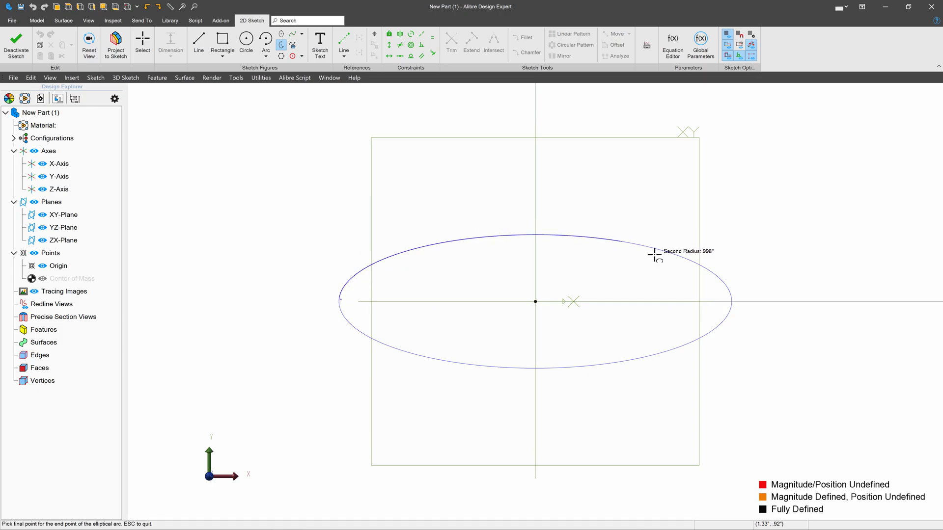
{"action": "left_click", "coordinate": [731, 301]}
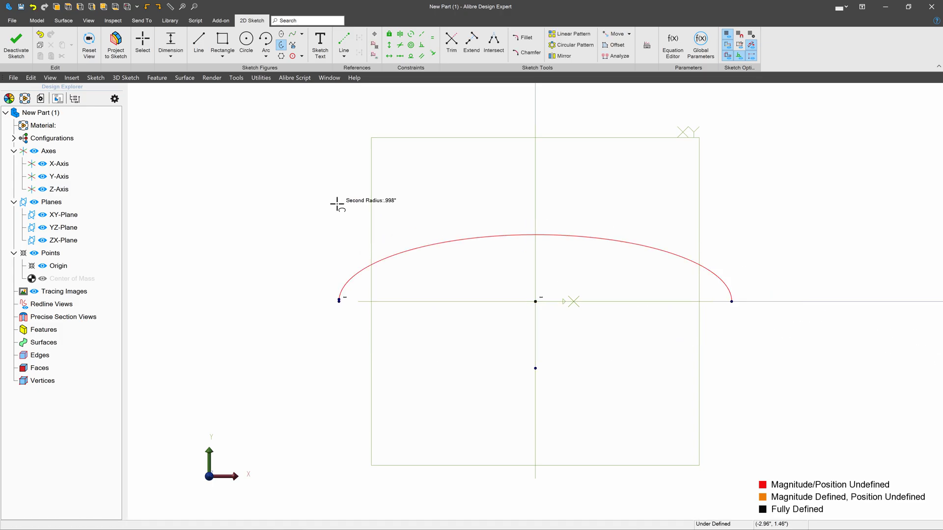
- Constrain both endpoints of the elliptical arc horizontally to the origin
{"action": "scroll", "coordinate": [375, 233], "scroll_direction": "up", "scroll_amount": 1}
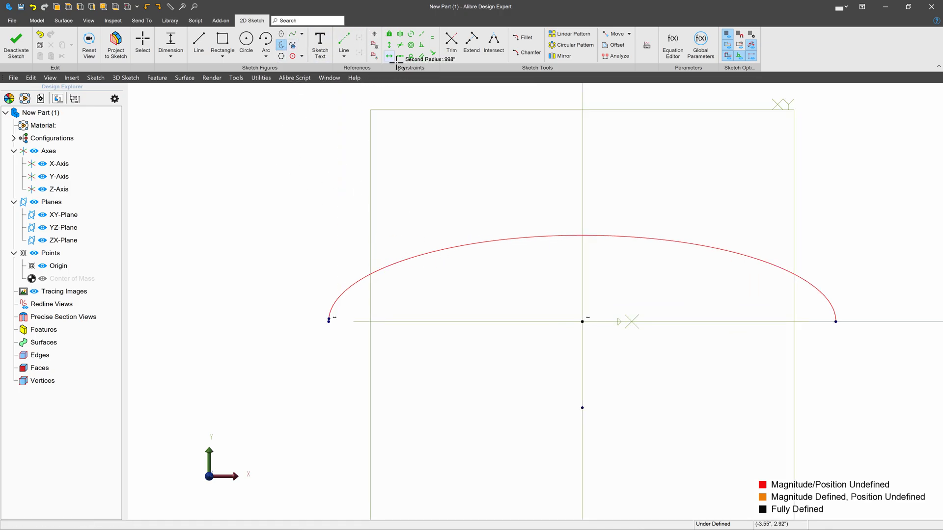
{"action": "left_click", "coordinate": [391, 54]}
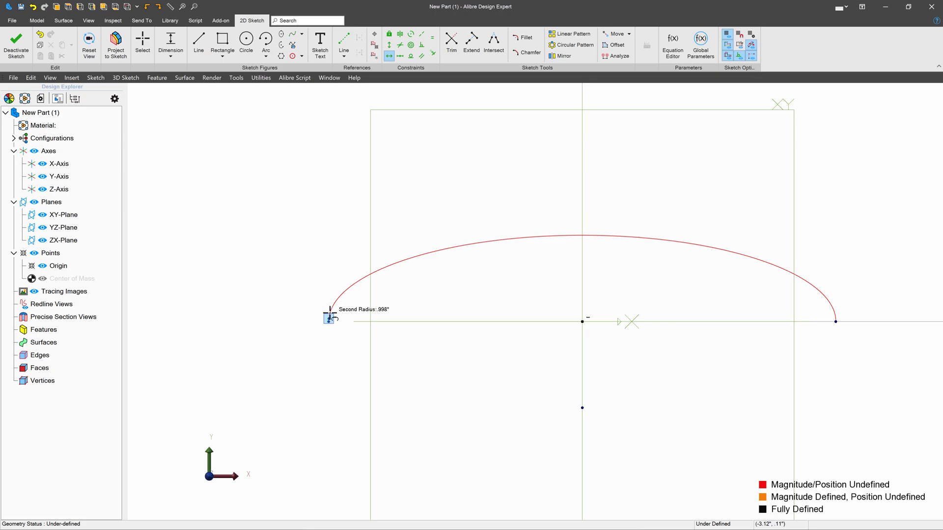
{"action": "left_click", "coordinate": [329, 318]}
{"action": "left_click", "coordinate": [581, 321]}
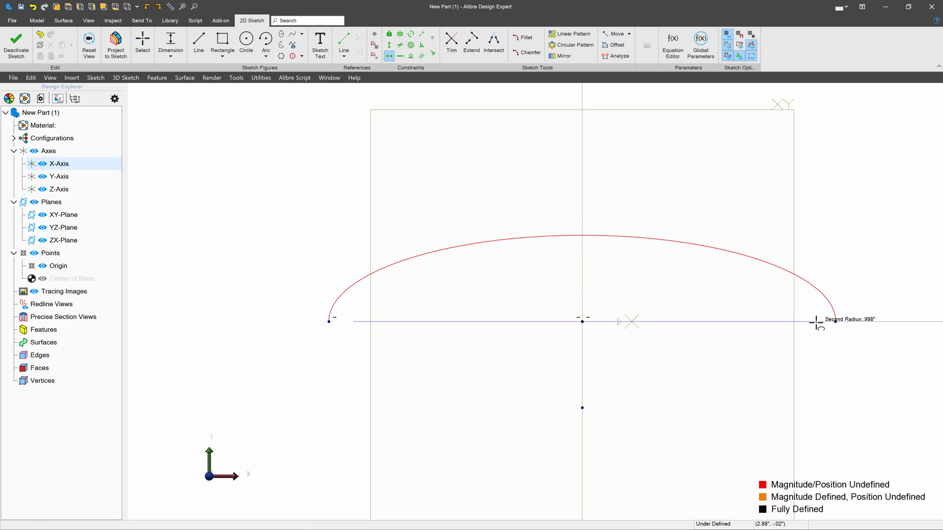
{"action": "left_click", "coordinate": [836, 321]}
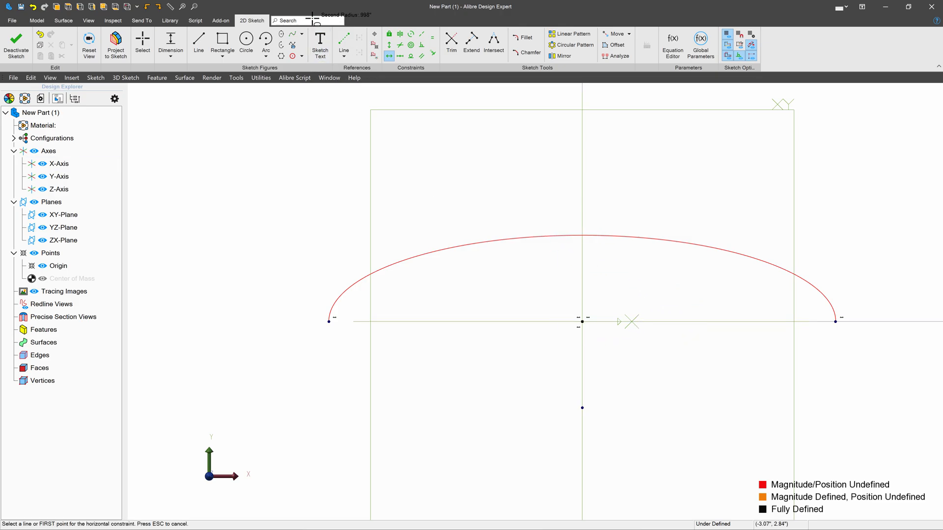
- Dimension the ellipse's minor radius between the lower axis point and the origin at .750 in
{"action": "left_click", "coordinate": [171, 41]}
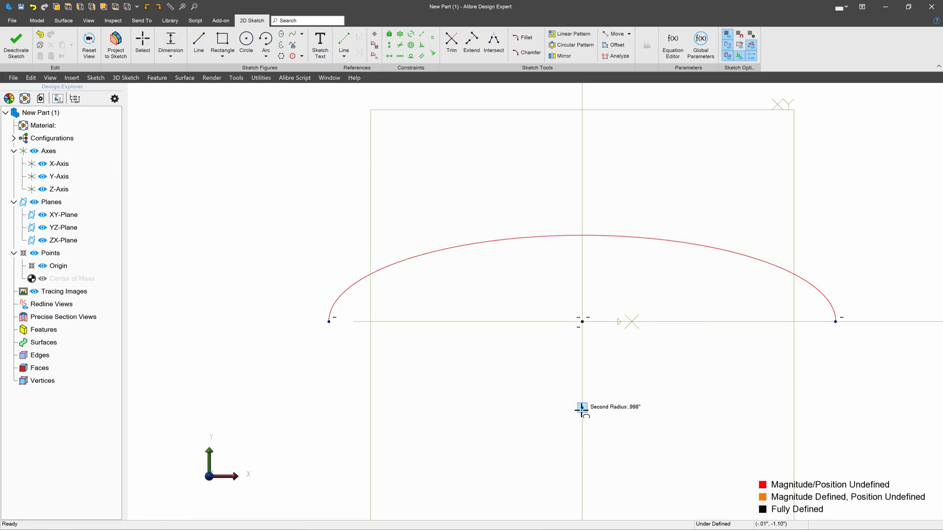
{"action": "left_click", "coordinate": [581, 407]}
{"action": "left_click", "coordinate": [581, 322]}
{"action": "left_click", "coordinate": [648, 356]}
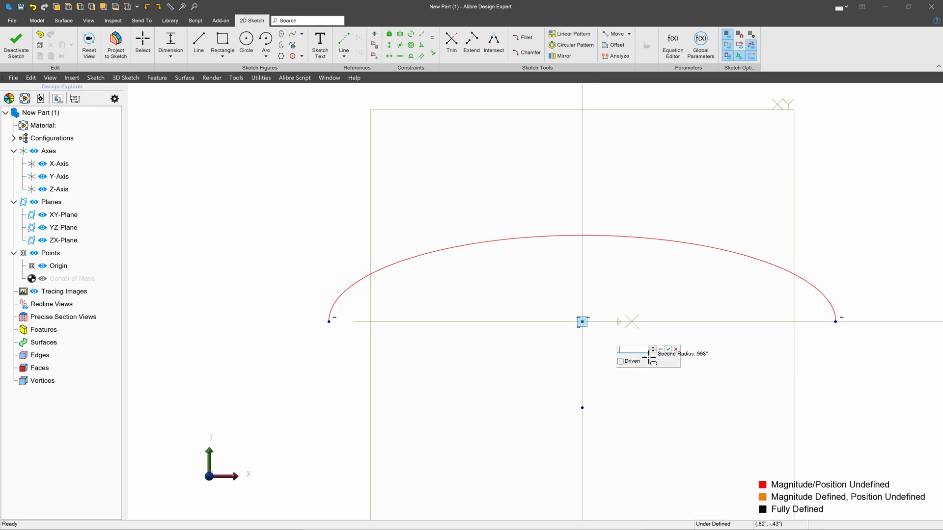
{"action": "key", "text": "Return"}
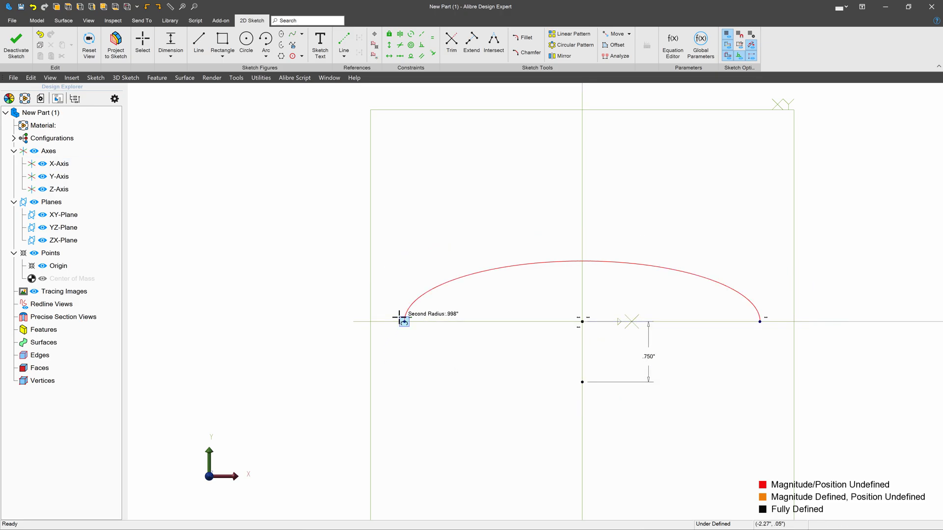
- Dimension the ellipse's major radius between the arc's left endpoint and the origin at 1.5 in
{"action": "left_click", "coordinate": [581, 321]}
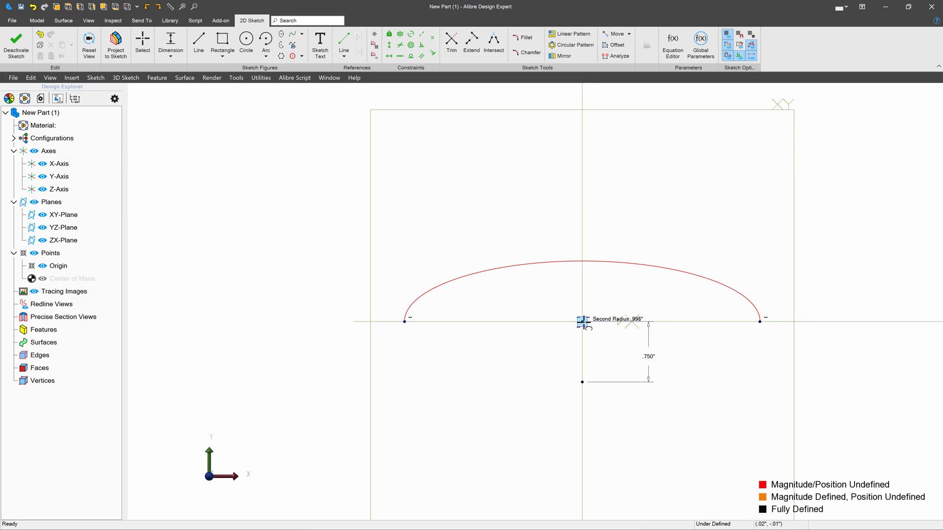
{"action": "left_click", "coordinate": [529, 368]}
{"action": "type", "text": "1.5"}
{"action": "key", "text": "Return"}
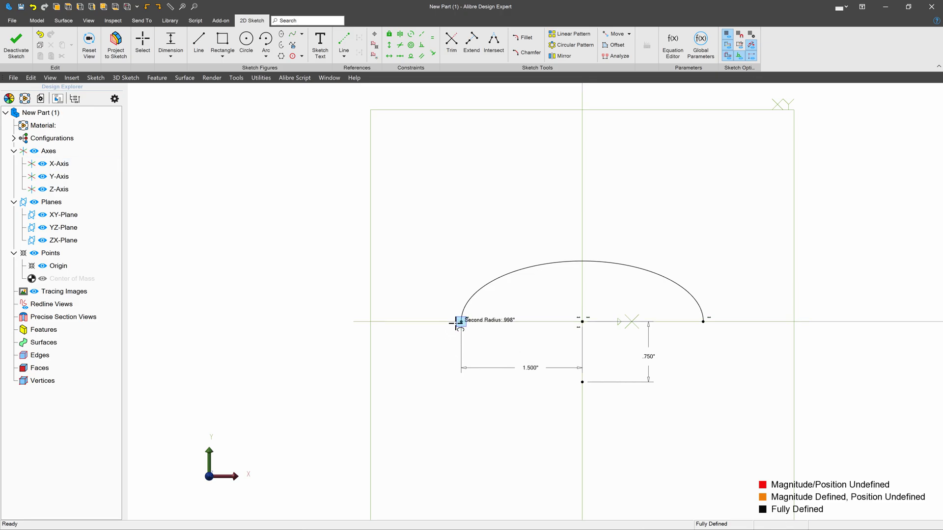
- Close the profile with three connected lines between the arc's endpoints, reaching about 0.4 in below them
{"action": "left_click", "coordinate": [198, 44]}
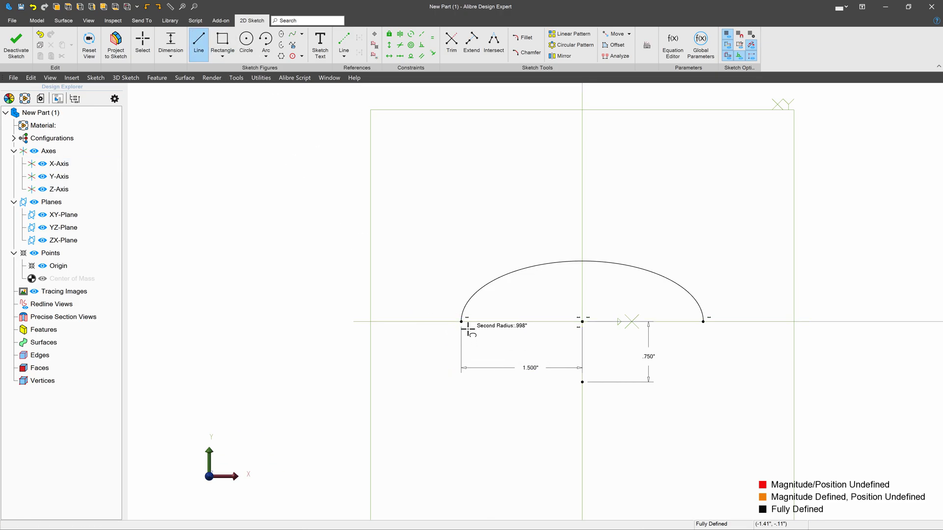
{"action": "left_click", "coordinate": [462, 322]}
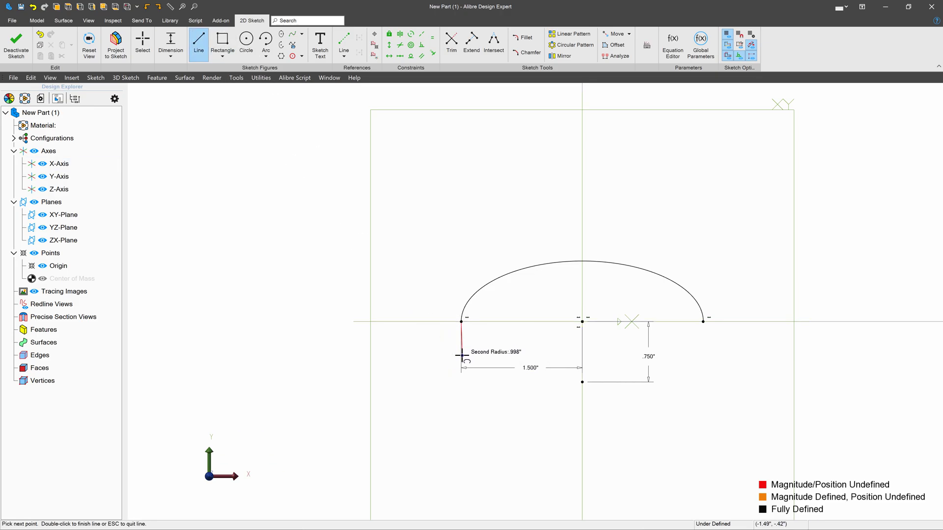
{"action": "left_click", "coordinate": [462, 355]}
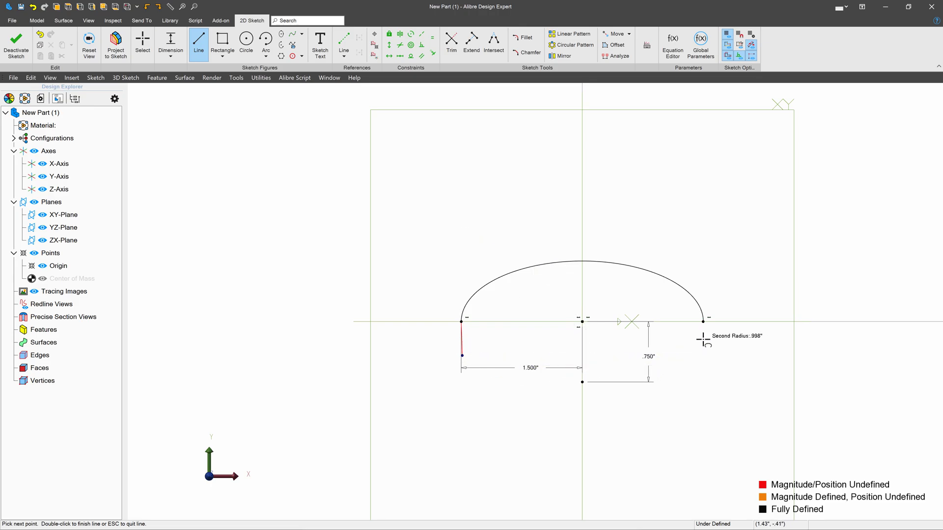
{"action": "left_click", "coordinate": [697, 355]}
{"action": "left_click", "coordinate": [703, 322]}
{"action": "key", "text": "Escape"}
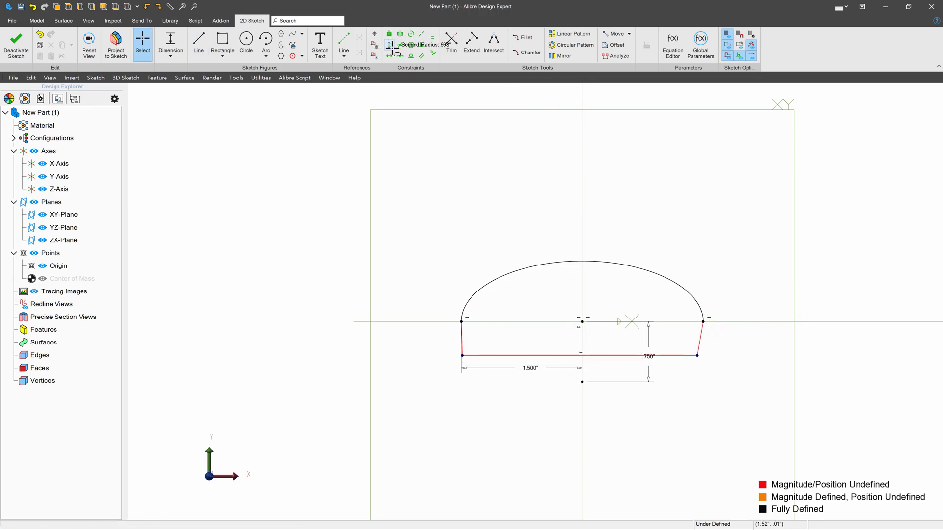
- Make the two short side lines of the profile vertical
{"action": "left_click", "coordinate": [390, 46]}
{"action": "left_click", "coordinate": [462, 341]}
{"action": "left_click", "coordinate": [700, 338]}
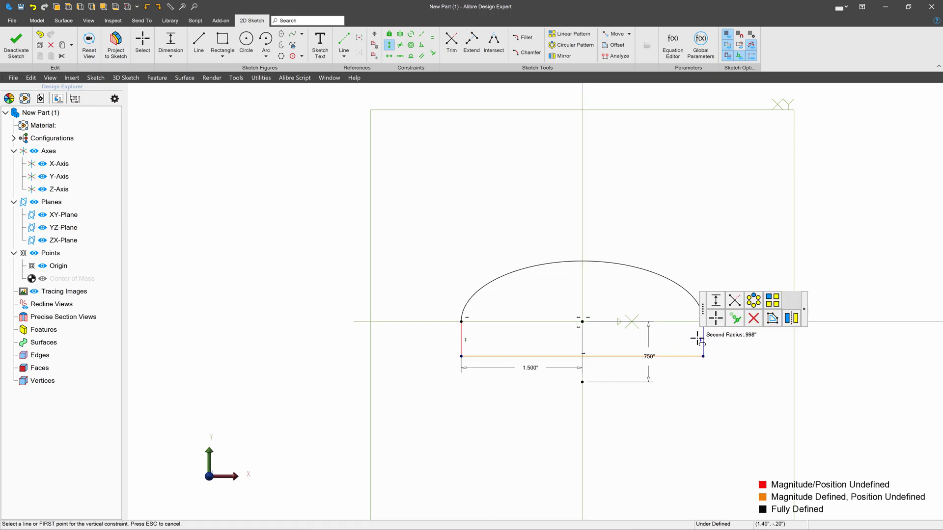
{"action": "key", "text": "Escape"}
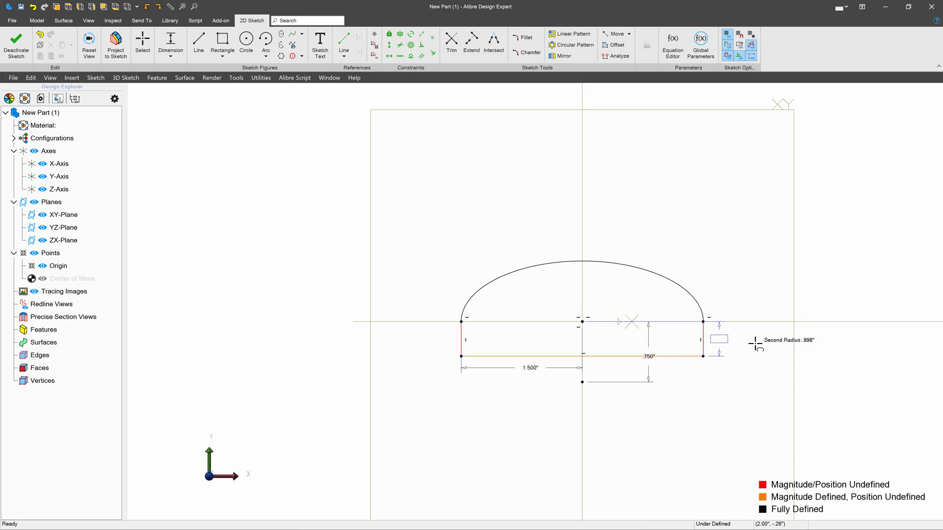
- Set the right side line's height to .25 in and finish the profile sketch
{"action": "left_click", "coordinate": [790, 347]}
{"action": "type", "text": ".25"}
{"action": "key", "text": "Return"}
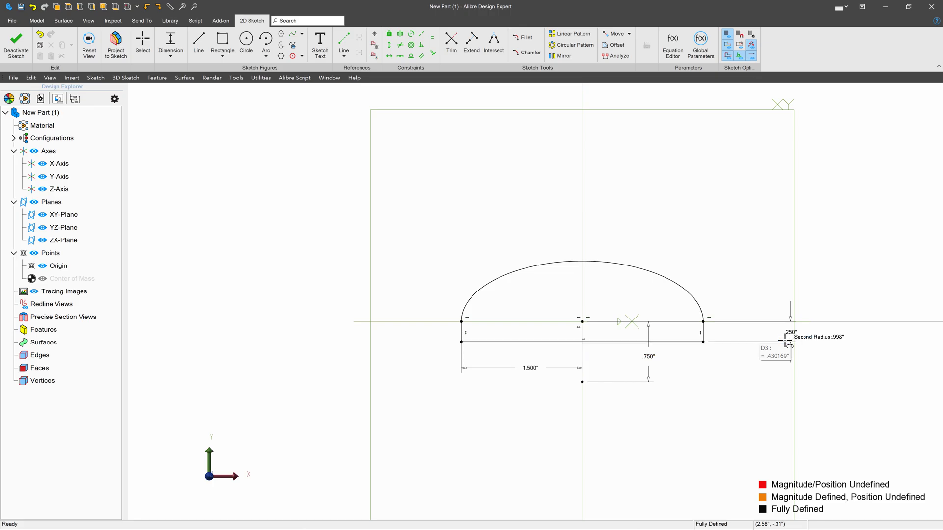
{"action": "left_click", "coordinate": [5, 54]}
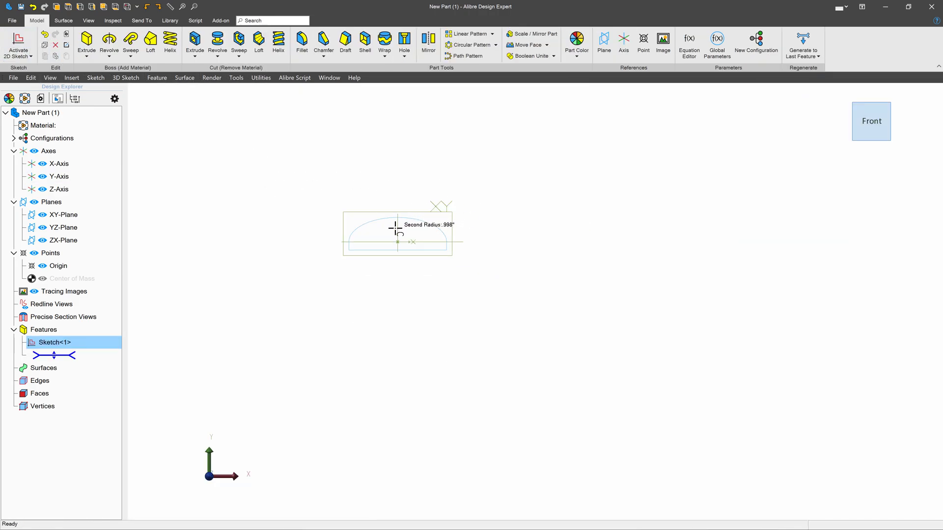
- Start a new 2D sketch on the YZ-Plane
{"action": "left_click", "coordinate": [398, 230]}
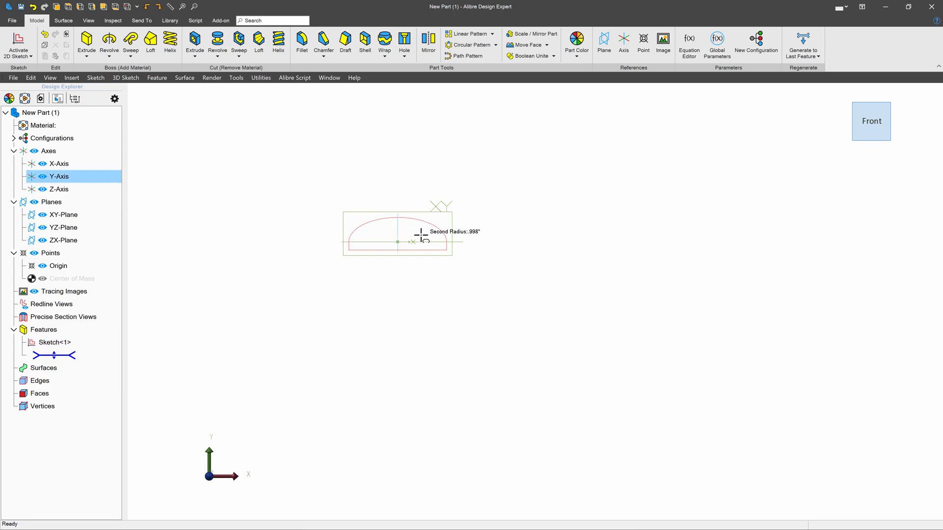
{"action": "left_click", "coordinate": [16, 40]}
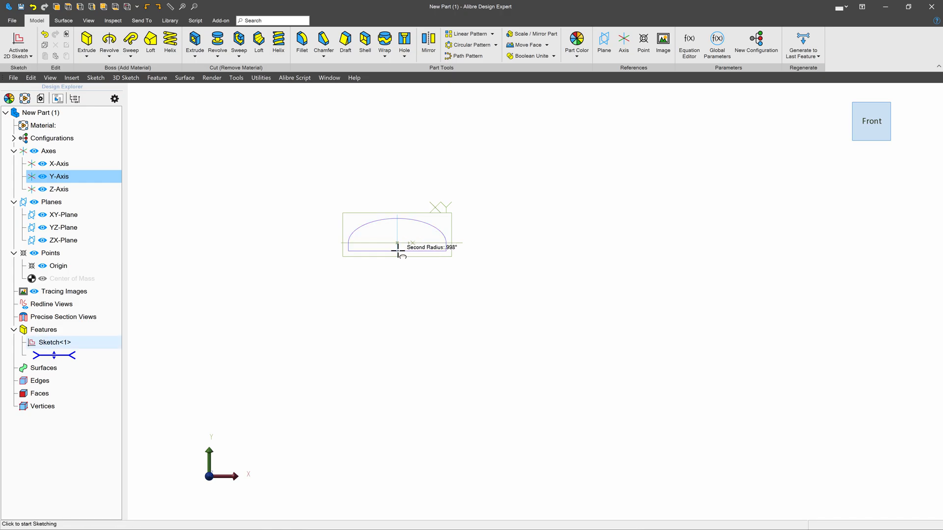
{"action": "middle_click_drag", "start_coordinate": [458, 287], "coordinate": [417, 202]}
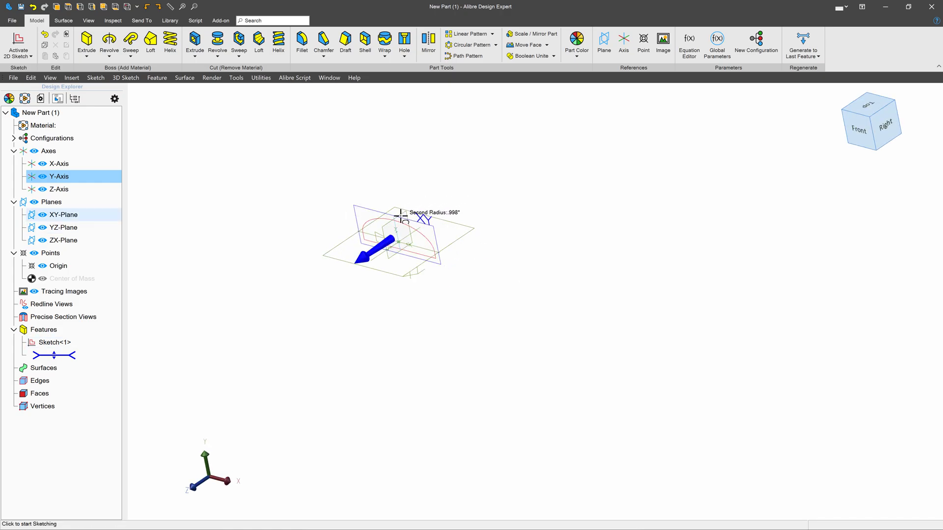
{"action": "left_click", "coordinate": [401, 216]}
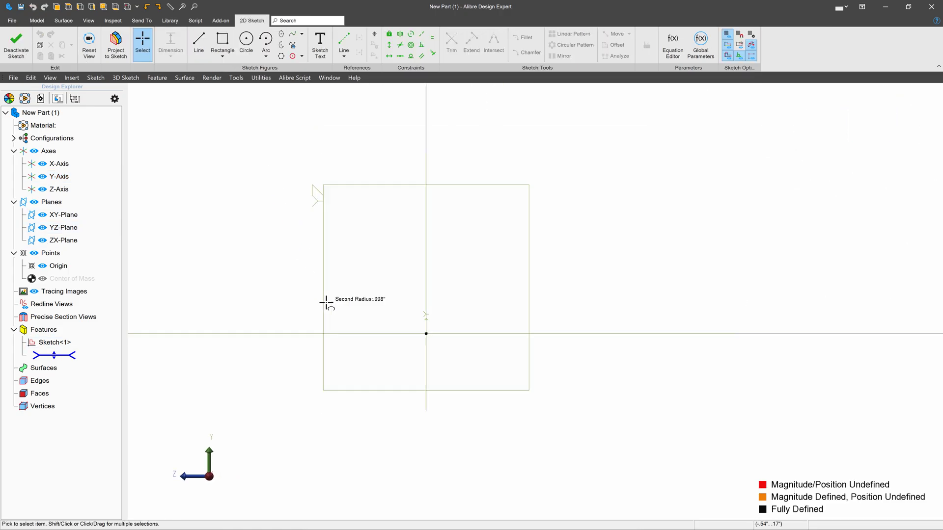
- Draw an arc of about 2.26 in radius starting at the origin and constrain its centre vertically to the origin
{"action": "scroll", "coordinate": [326, 303], "scroll_direction": "down", "scroll_amount": 6}
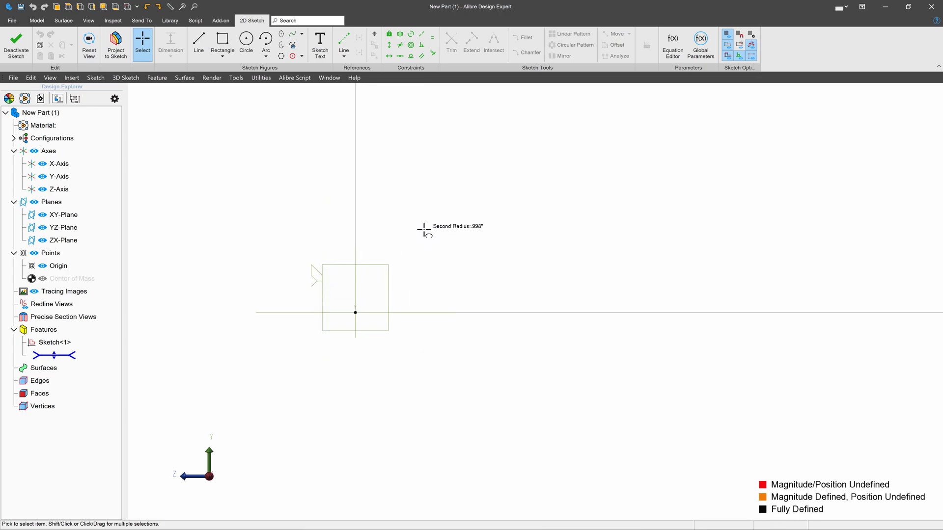
{"action": "scroll", "coordinate": [425, 227], "scroll_direction": "down", "scroll_amount": 2}
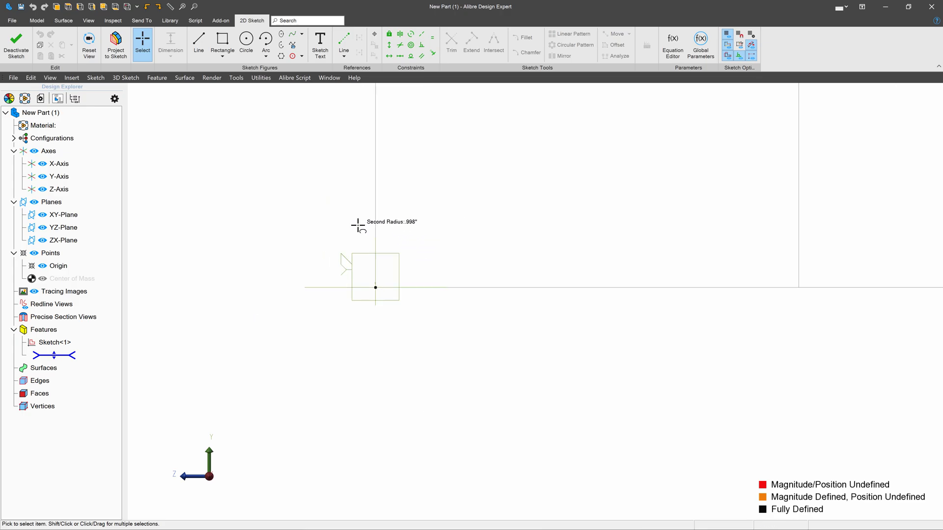
{"action": "left_click", "coordinate": [266, 41]}
{"action": "left_click", "coordinate": [373, 382]}
{"action": "left_click", "coordinate": [374, 289]}
{"action": "left_click", "coordinate": [442, 284]}
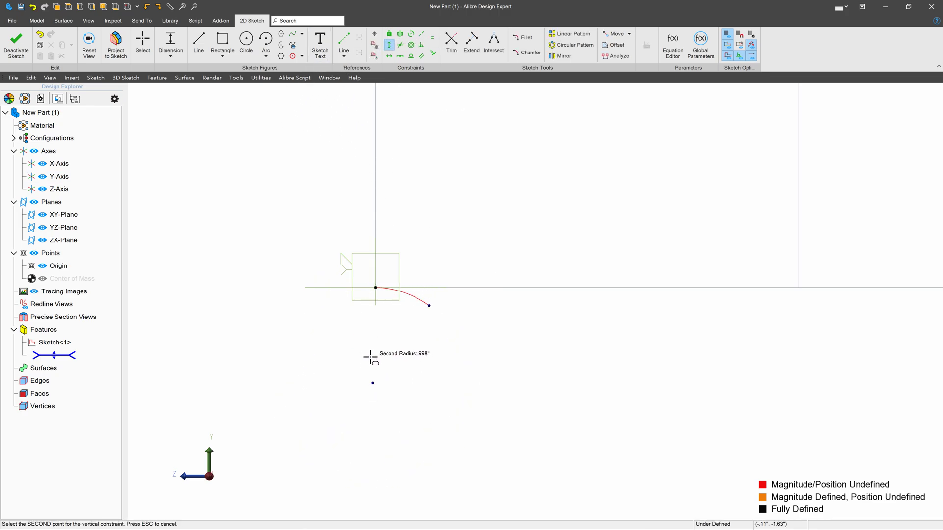
{"action": "left_click", "coordinate": [373, 383]}
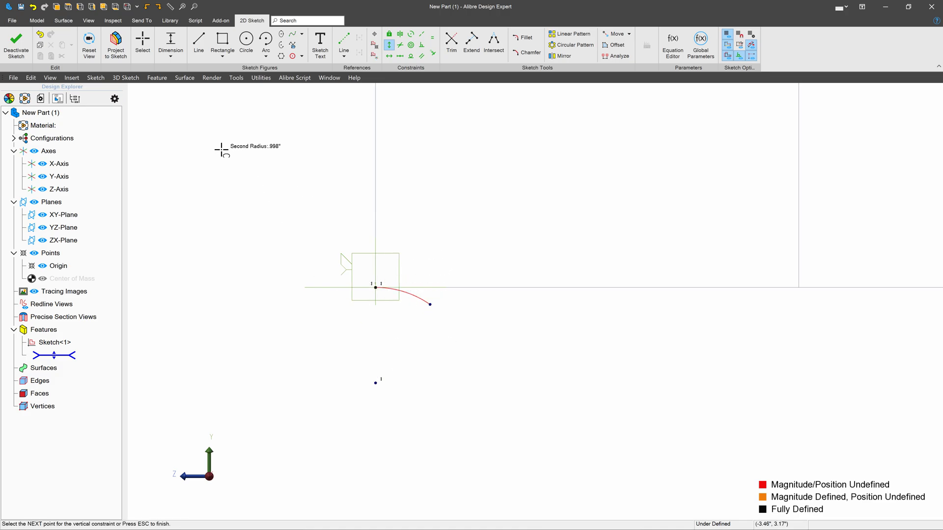
- Dimension the arc's radius at 50 in
{"action": "left_click", "coordinate": [170, 42]}
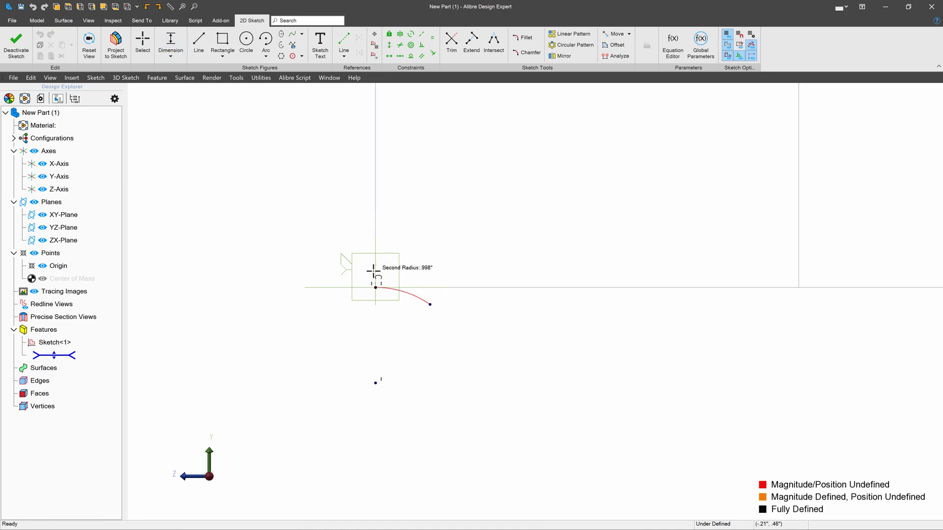
{"action": "left_click", "coordinate": [413, 296]}
{"action": "left_click", "coordinate": [399, 334]}
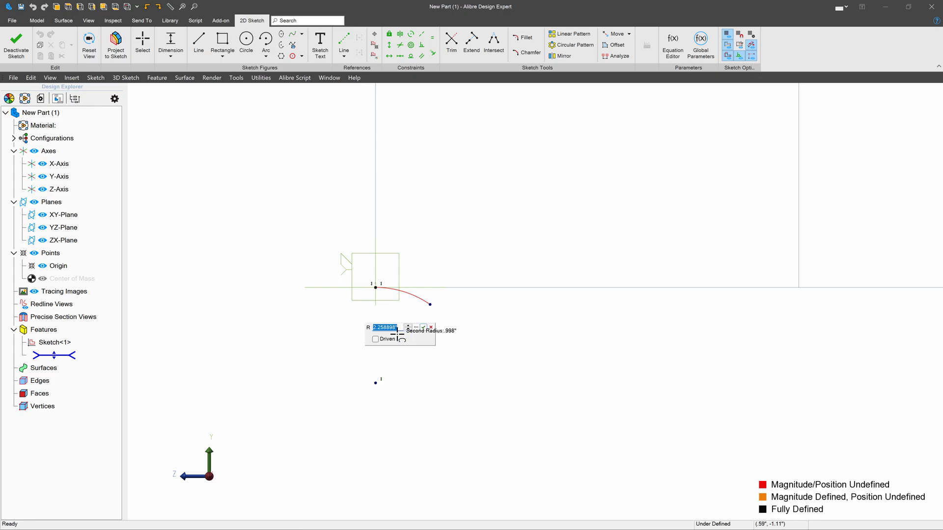
{"action": "type", "text": "50"}
{"action": "key", "text": "Return"}
- Dimension the horizontal distance between the arc's endpoints at 16 in and finish the sketch
{"action": "scroll", "coordinate": [293, 265], "scroll_direction": "down", "scroll_amount": 5}
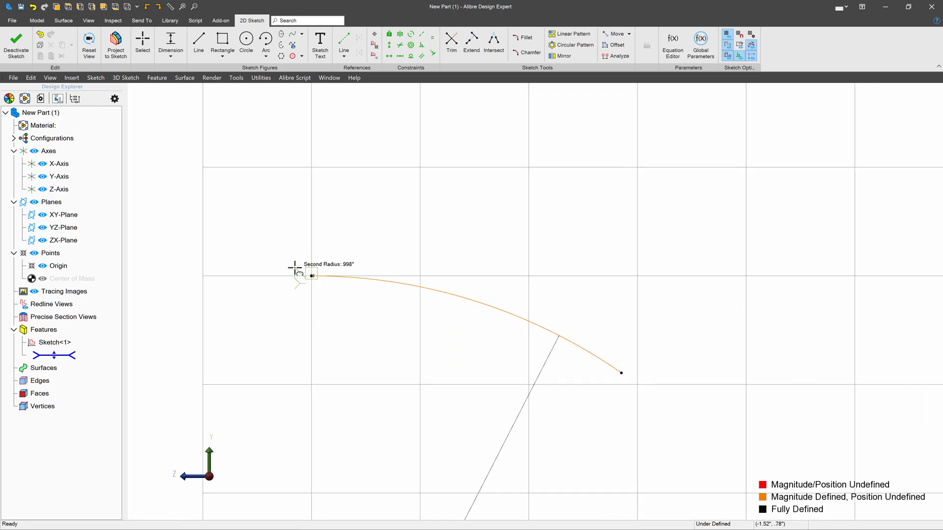
{"action": "left_click", "coordinate": [311, 276]}
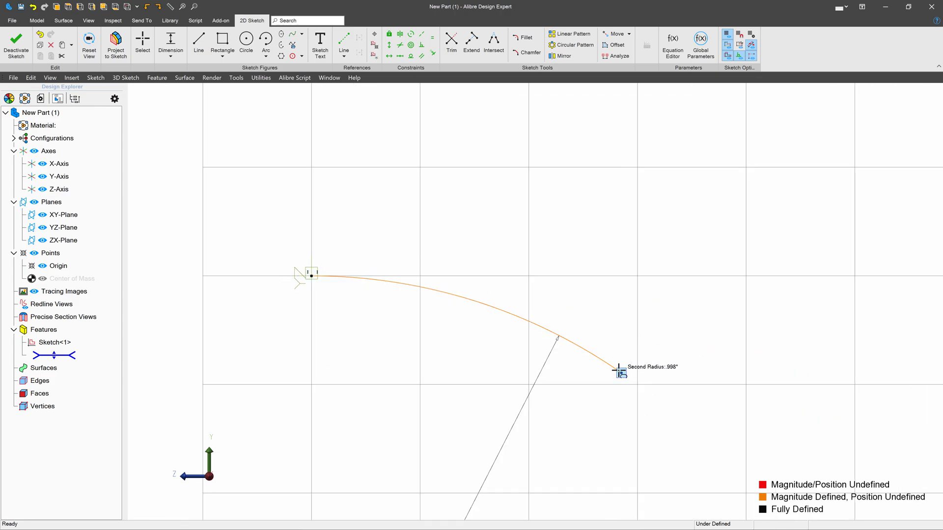
{"action": "left_click", "coordinate": [621, 373]}
{"action": "left_click", "coordinate": [426, 202]}
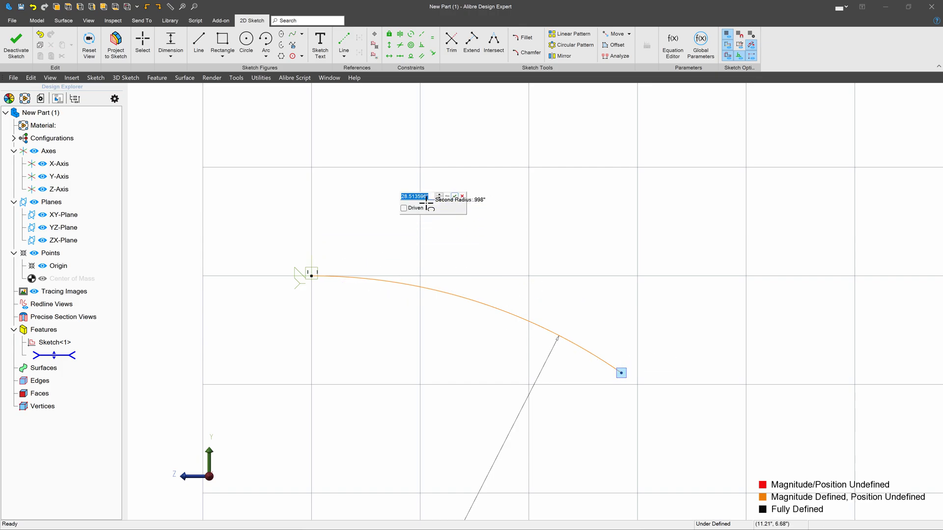
{"action": "type", "text": "16"}
{"action": "key", "text": "Return"}
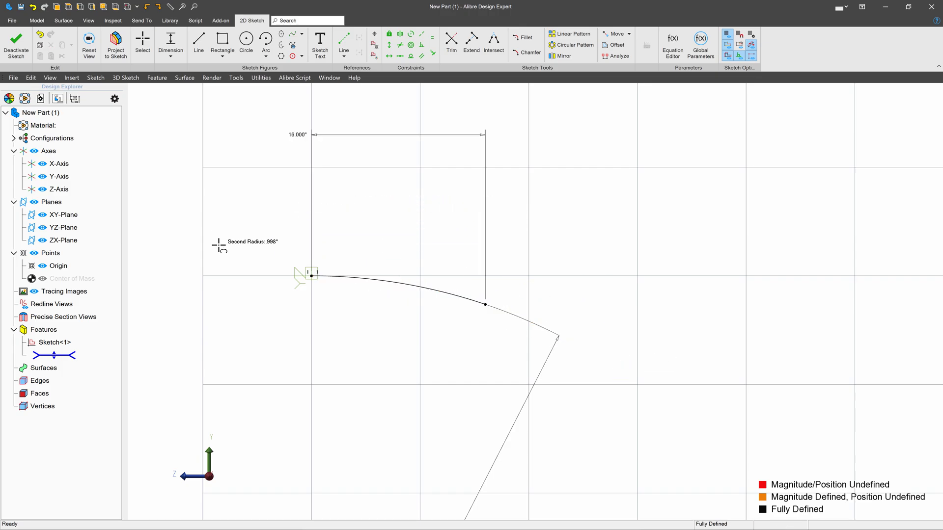
{"action": "left_click", "coordinate": [16, 45]}
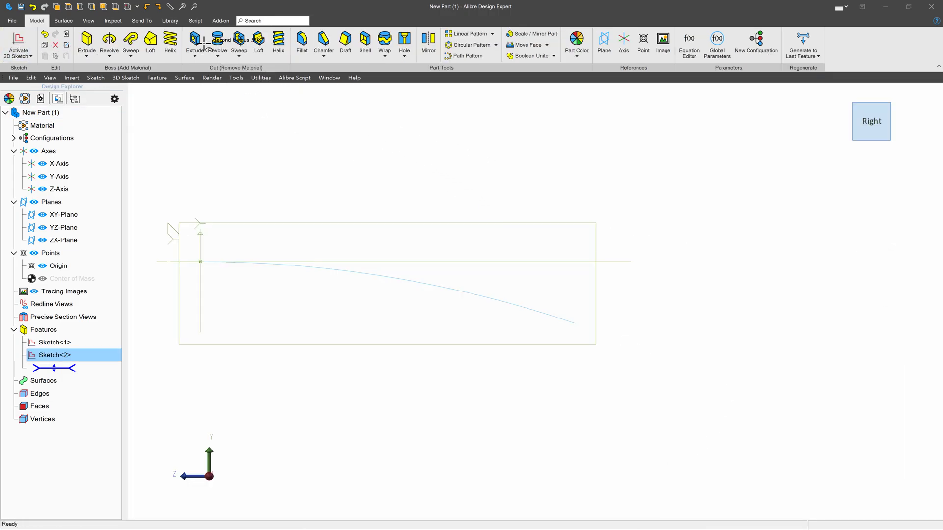
- Sweep the half-elliptical profile sketch as a boss along the entire path of the arc sketch
{"action": "left_click", "coordinate": [136, 31]}
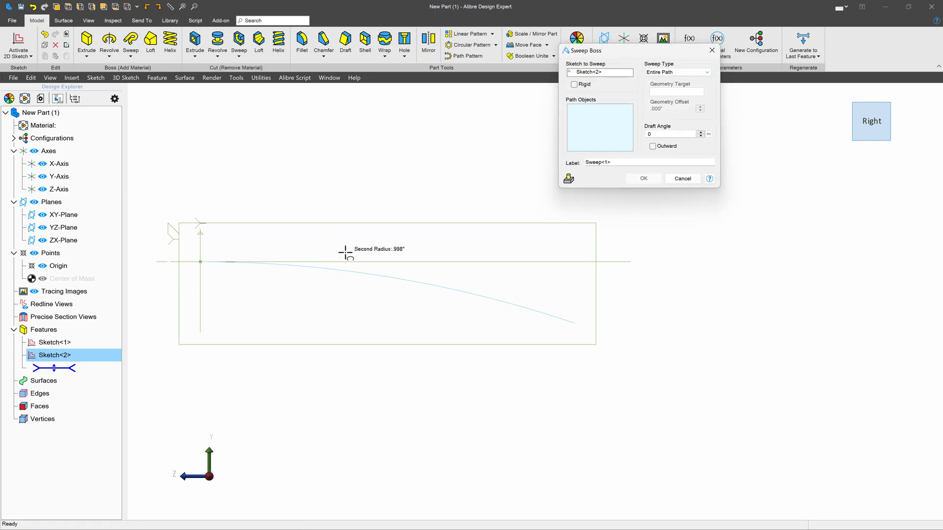
{"action": "scroll", "coordinate": [324, 167], "scroll_direction": "up", "scroll_amount": 2}
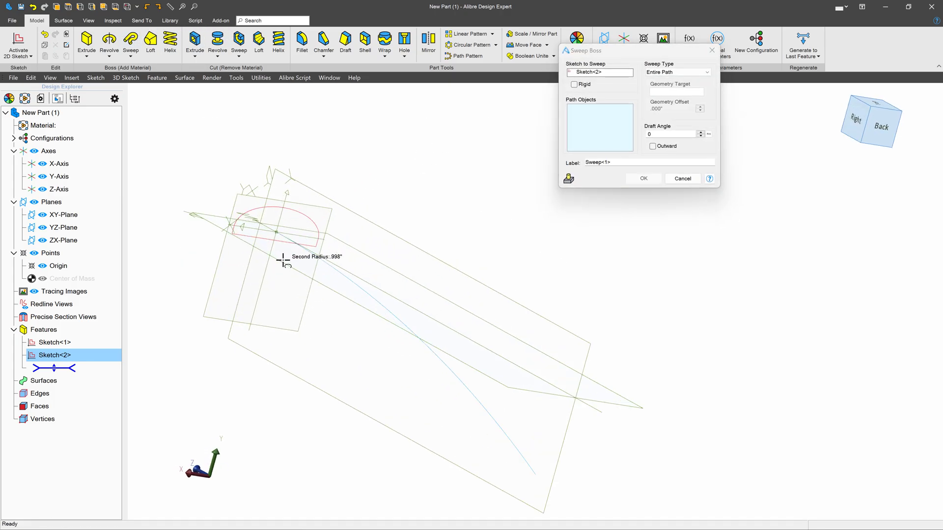
{"action": "right_click", "coordinate": [594, 72]}
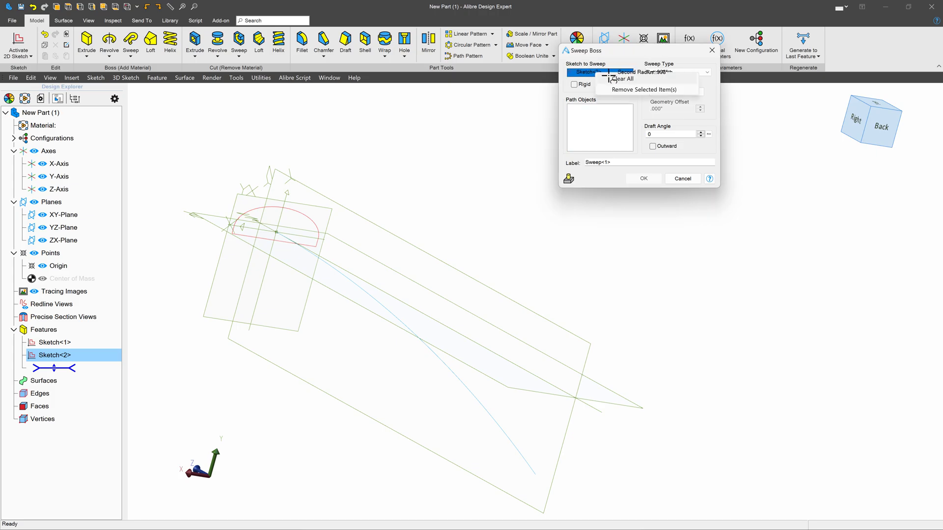
{"action": "left_click", "coordinate": [610, 79]}
{"action": "left_click", "coordinate": [294, 209]}
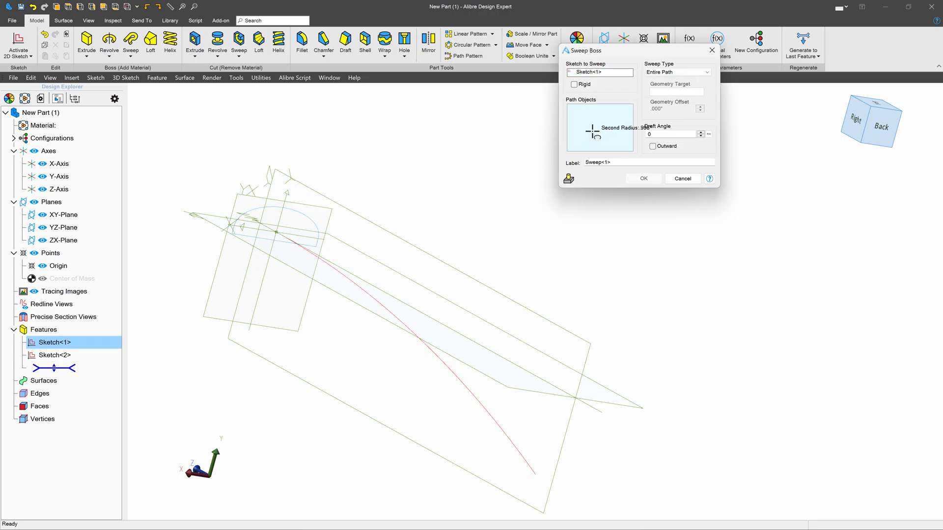
{"action": "left_click", "coordinate": [449, 372]}
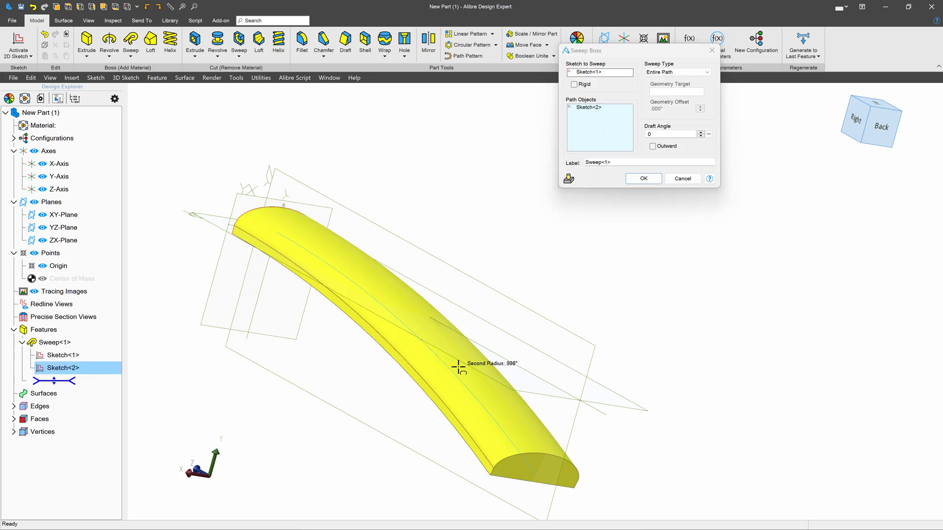
{"action": "scroll", "coordinate": [515, 310], "scroll_direction": "down", "scroll_amount": 2}
{"action": "left_click", "coordinate": [646, 177]}
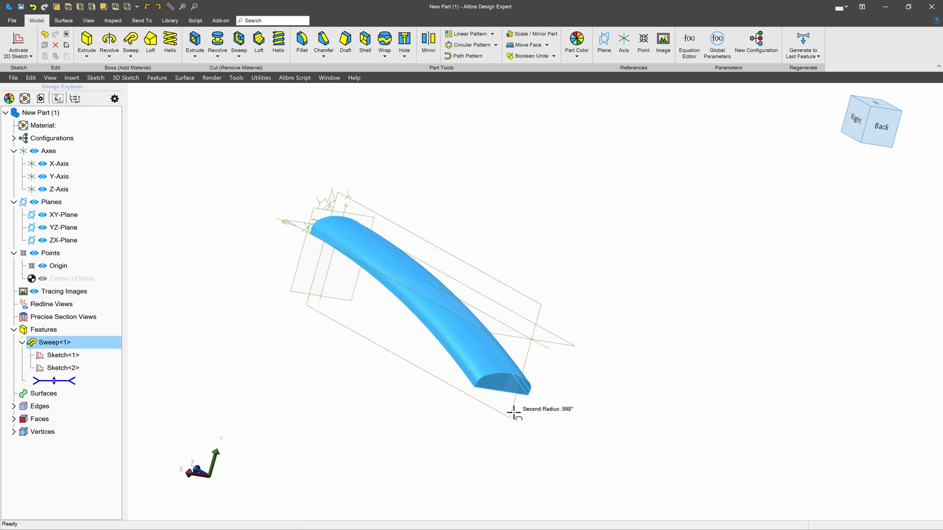
- Start a 2D sketch on the sweep's lower end face and project the face outline into it as reference figures
{"action": "left_click", "coordinate": [503, 386]}
{"action": "left_click", "coordinate": [516, 384]}
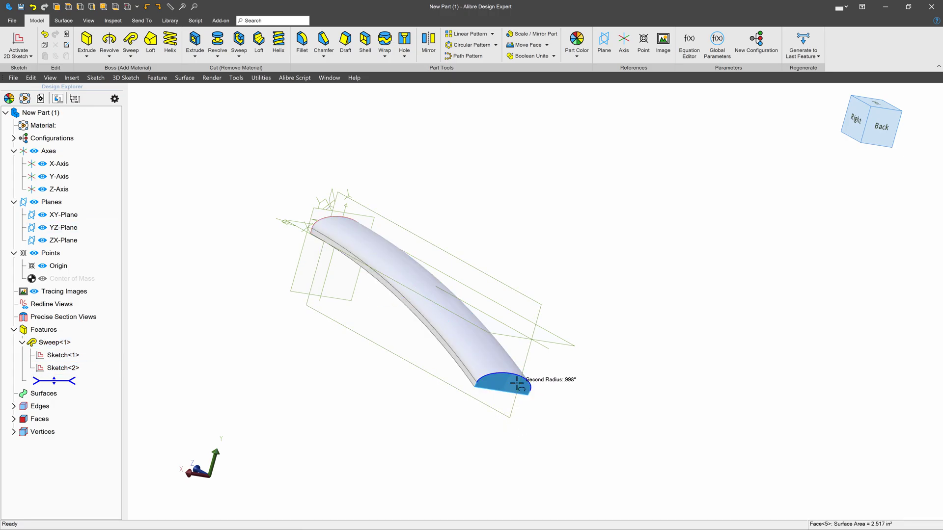
{"action": "left_click", "coordinate": [18, 43]}
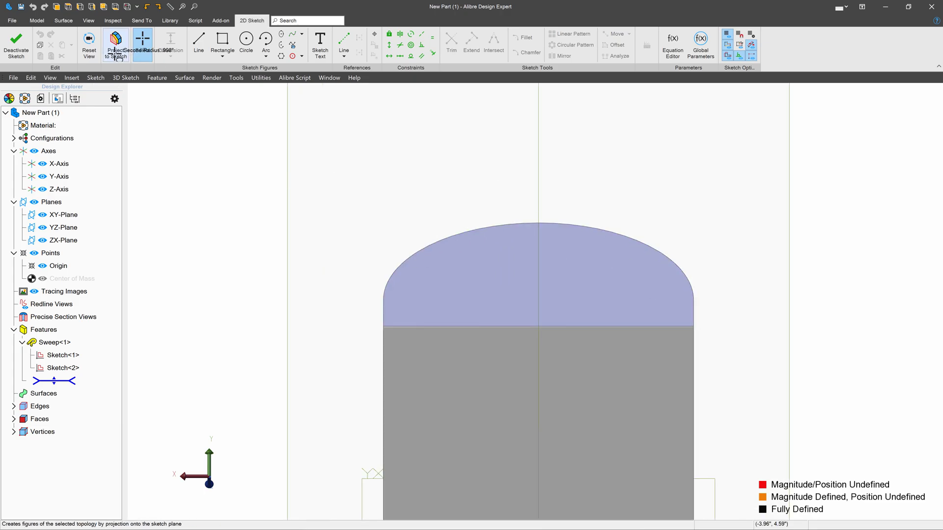
{"action": "left_click", "coordinate": [117, 55]}
{"action": "left_click", "coordinate": [534, 226]}
{"action": "left_click", "coordinate": [480, 252]}
{"action": "left_click", "coordinate": [532, 256]}
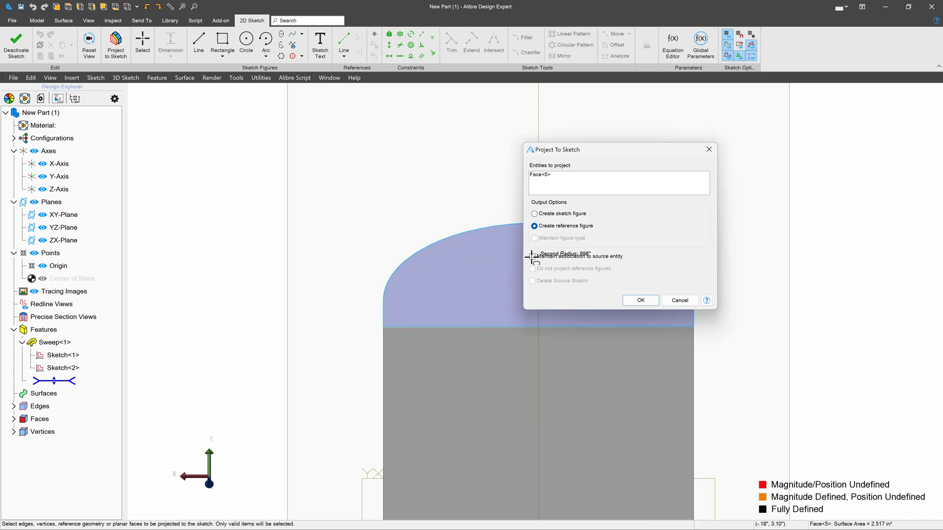
{"action": "left_click", "coordinate": [639, 301]}
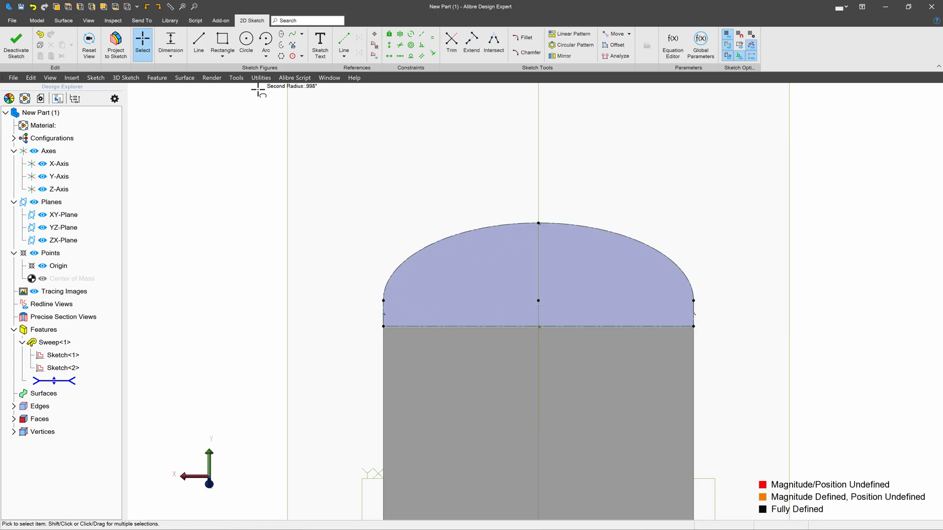
- Draw an elliptical arc over the left half of the projected curve, centred on the ellipse centre and ending at its top point
{"action": "left_click", "coordinate": [281, 44]}
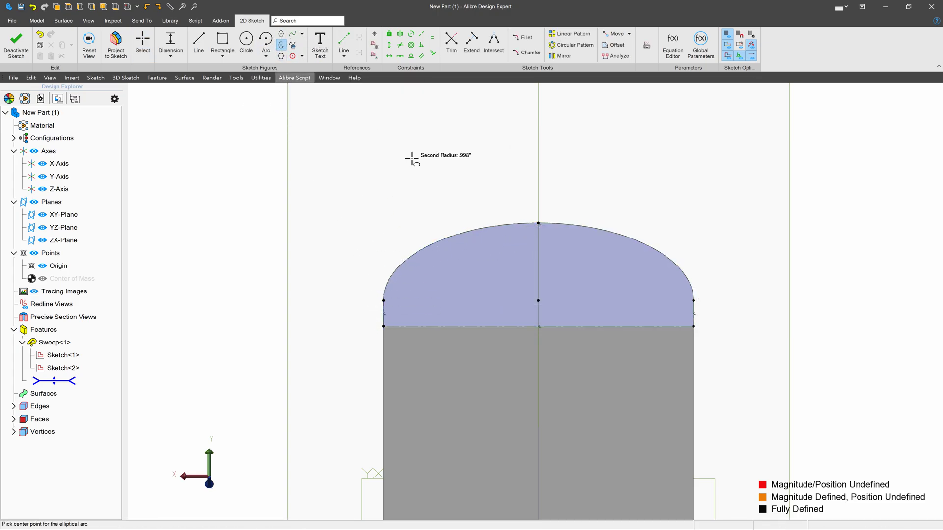
{"action": "left_click", "coordinate": [535, 297]}
{"action": "left_click", "coordinate": [383, 300]}
{"action": "left_click", "coordinate": [539, 224]}
{"action": "left_click", "coordinate": [384, 301]}
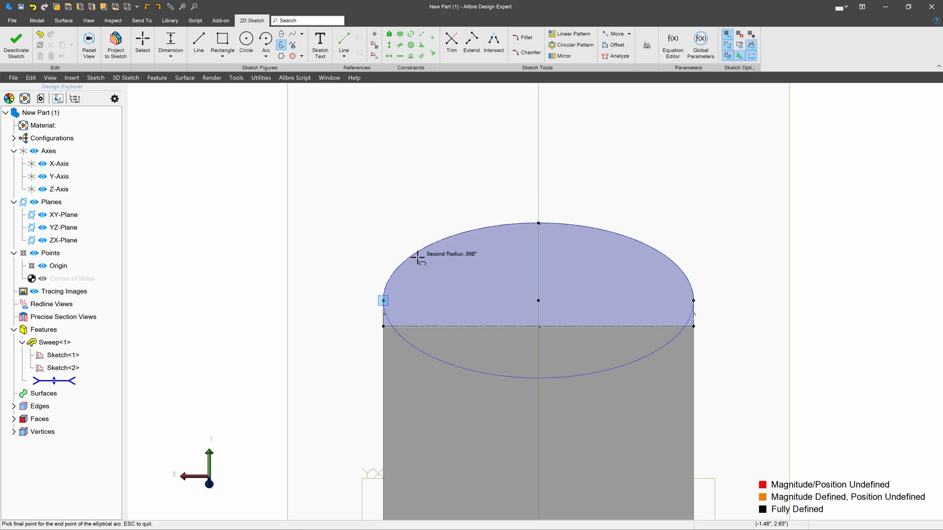
{"action": "left_click", "coordinate": [539, 224]}
- Close the left half-profile with lines down the side, along the base to its midpoint and up to the arc's top, then finish the sketch
{"action": "left_click", "coordinate": [199, 43]}
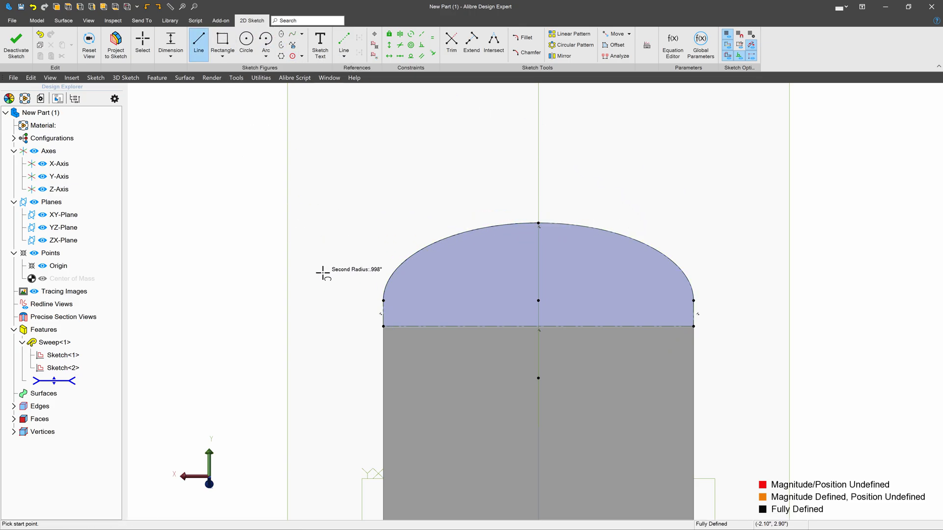
{"action": "left_click", "coordinate": [384, 300]}
{"action": "left_click", "coordinate": [384, 326]}
{"action": "left_click", "coordinate": [538, 326]}
{"action": "left_click", "coordinate": [539, 300]}
{"action": "left_click", "coordinate": [539, 224]}
{"action": "key", "text": "Escape"}
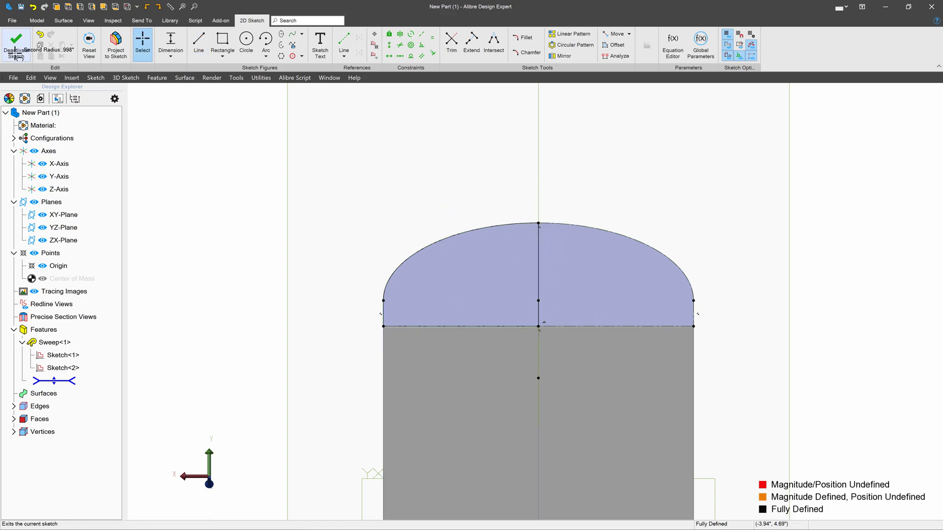
{"action": "left_click", "coordinate": [7, 58]}
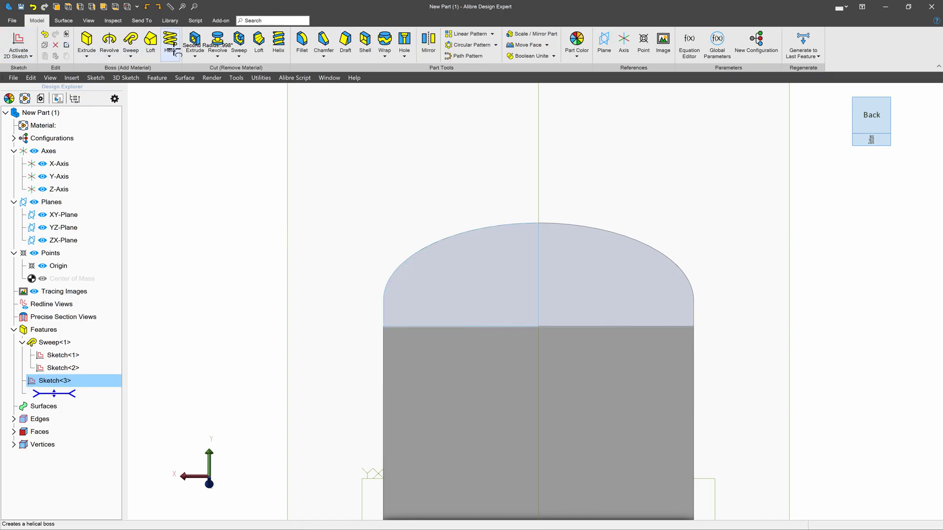
- Revolve the half-profile sketch 180° about its vertical centre line to form a rounded boss on the sweep's end
{"action": "left_click", "coordinate": [109, 40]}
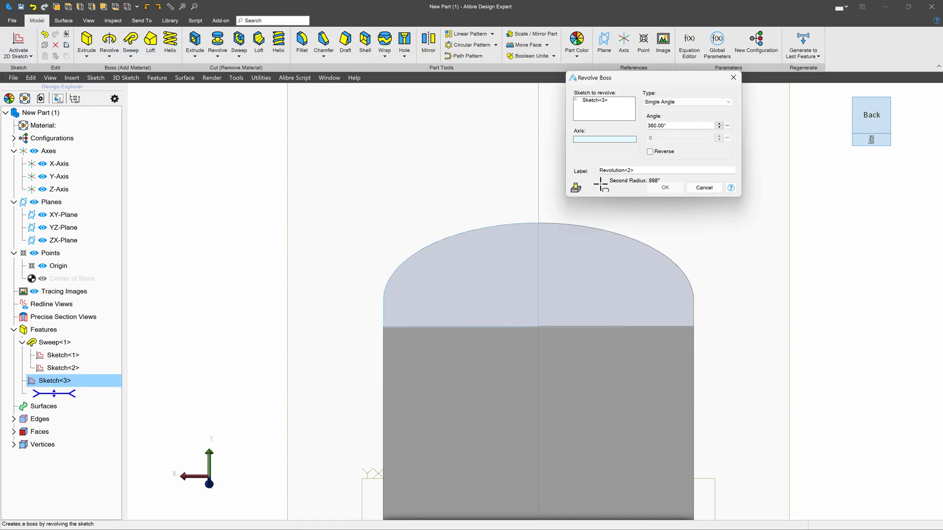
{"action": "left_click", "coordinate": [538, 239]}
{"action": "scroll", "coordinate": [297, 267], "scroll_direction": "down", "scroll_amount": 3}
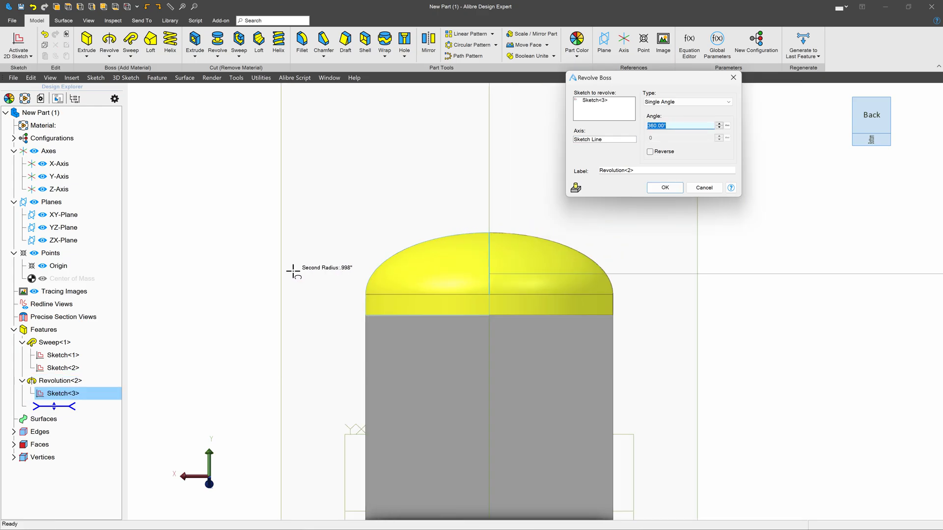
{"action": "middle_click_drag", "start_coordinate": [601, 367], "coordinate": [596, 370]}
{"action": "middle_click_drag", "start_coordinate": [649, 320], "coordinate": [543, 259]}
{"action": "scroll", "coordinate": [544, 259], "scroll_direction": "down", "scroll_amount": 4}
{"action": "scroll", "coordinate": [388, 346], "scroll_direction": "up", "scroll_amount": 2}
{"action": "scroll", "coordinate": [388, 345], "scroll_direction": "up", "scroll_amount": 2}
{"action": "middle_click_drag", "start_coordinate": [579, 307], "coordinate": [668, 152]}
{"action": "left_click", "coordinate": [671, 126]}
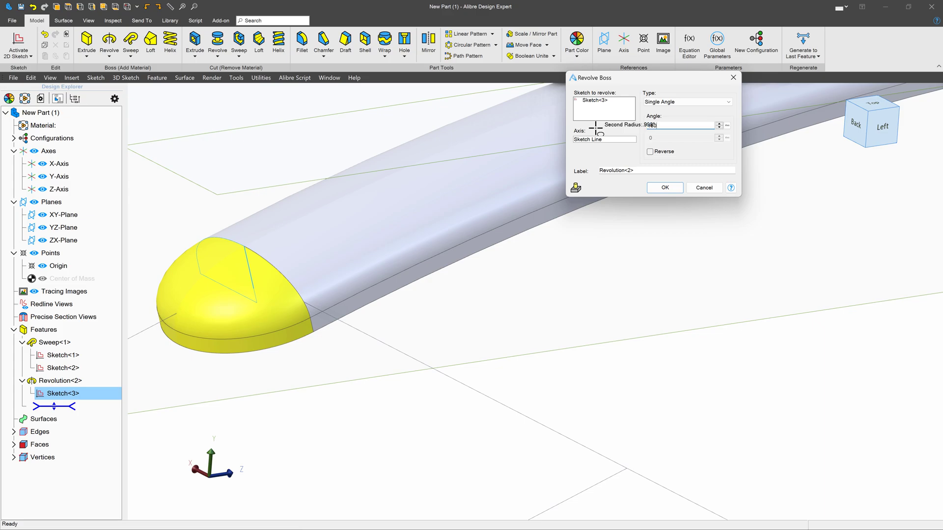
{"action": "type", "text": "180"}
{"action": "key", "text": "Return"}
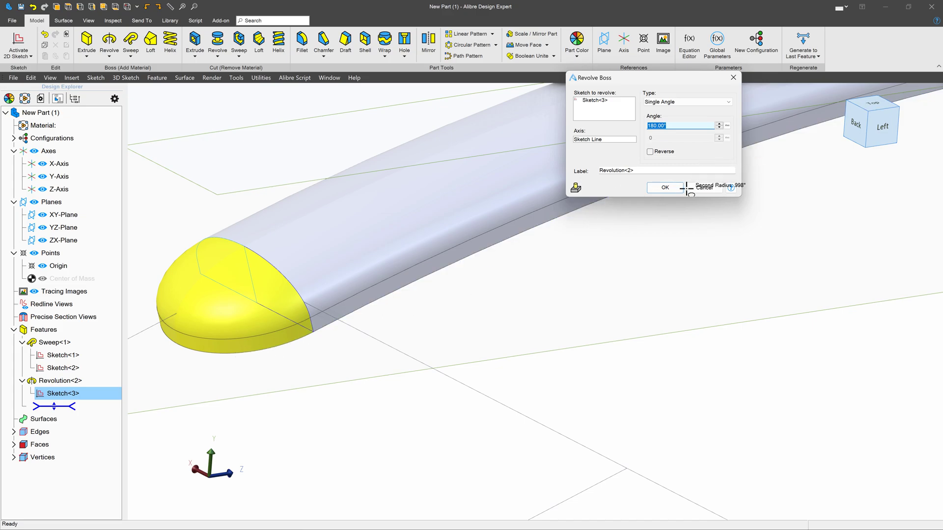
{"action": "left_click", "coordinate": [668, 187]}
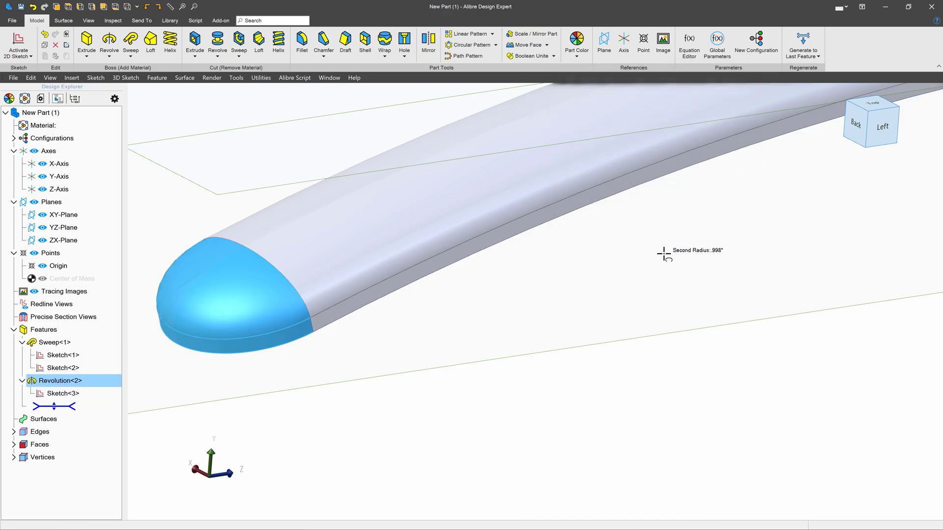
- Shell the part to a .200 in wall thickness, removing the underside faces of the sweep and the rounded end
{"action": "middle_click_drag", "start_coordinate": [669, 291], "coordinate": [361, 390]}
{"action": "scroll", "coordinate": [489, 238], "scroll_direction": "down", "scroll_amount": 3}
{"action": "scroll", "coordinate": [512, 236], "scroll_direction": "up", "scroll_amount": 2}
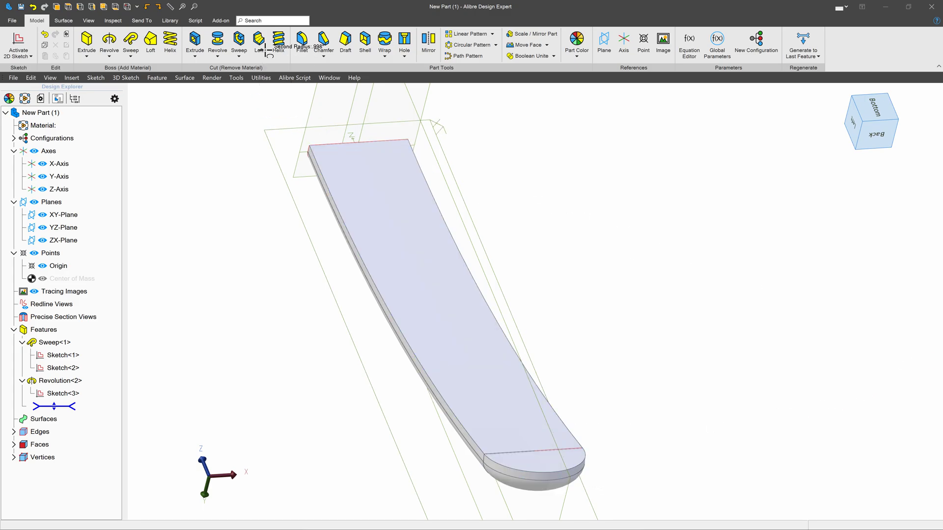
{"action": "left_click", "coordinate": [371, 43]}
{"action": "left_click", "coordinate": [488, 310]}
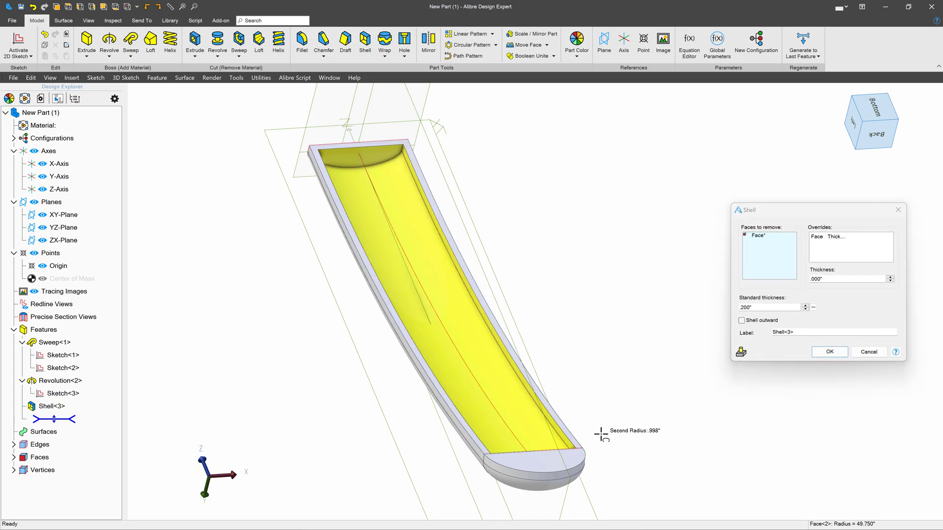
{"action": "left_click", "coordinate": [543, 462]}
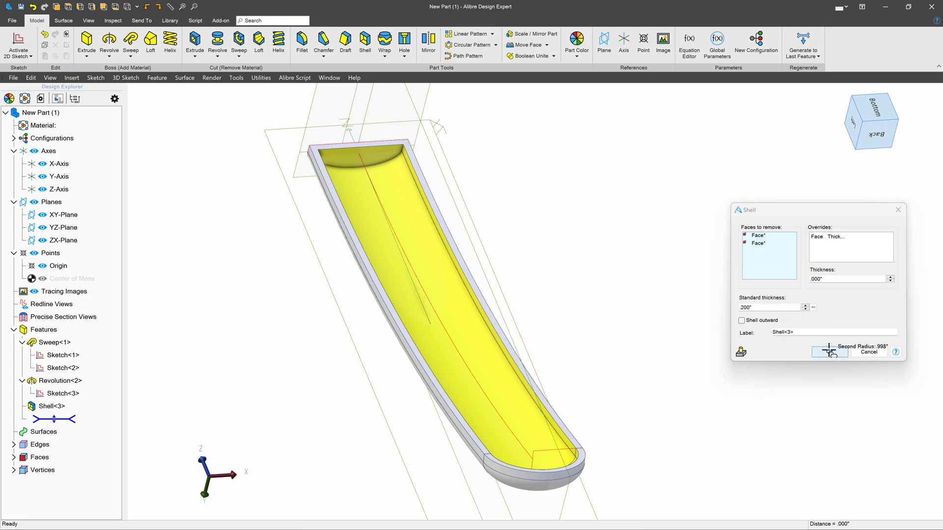
{"action": "left_click", "coordinate": [808, 352]}
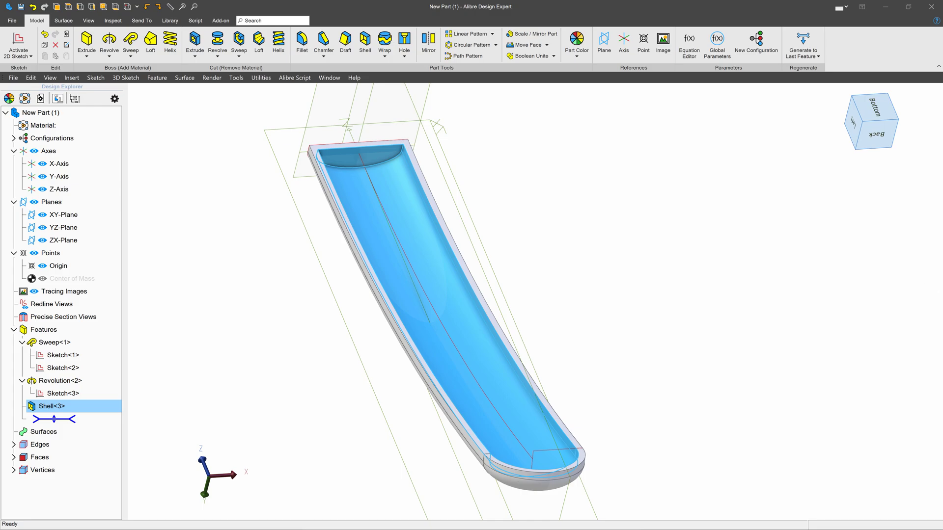
- Insert a reference plane offset -3.5 in from the ZX-Plane with the direction reversed
{"action": "left_click", "coordinate": [303, 222]}
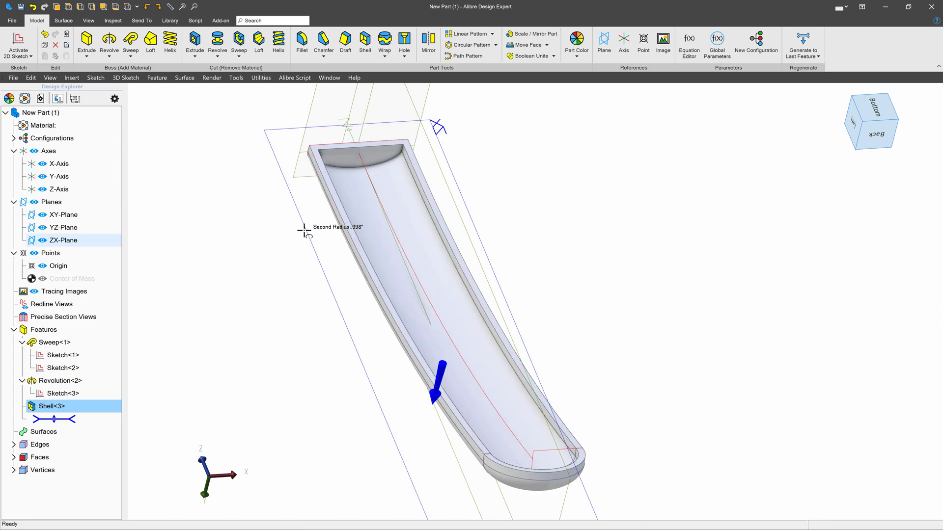
{"action": "left_click", "coordinate": [605, 43]}
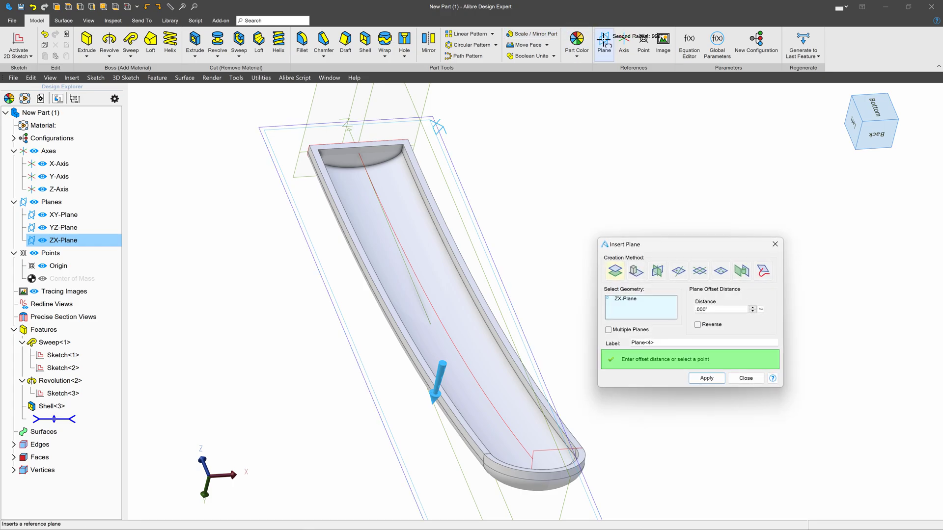
{"action": "left_click", "coordinate": [717, 309]}
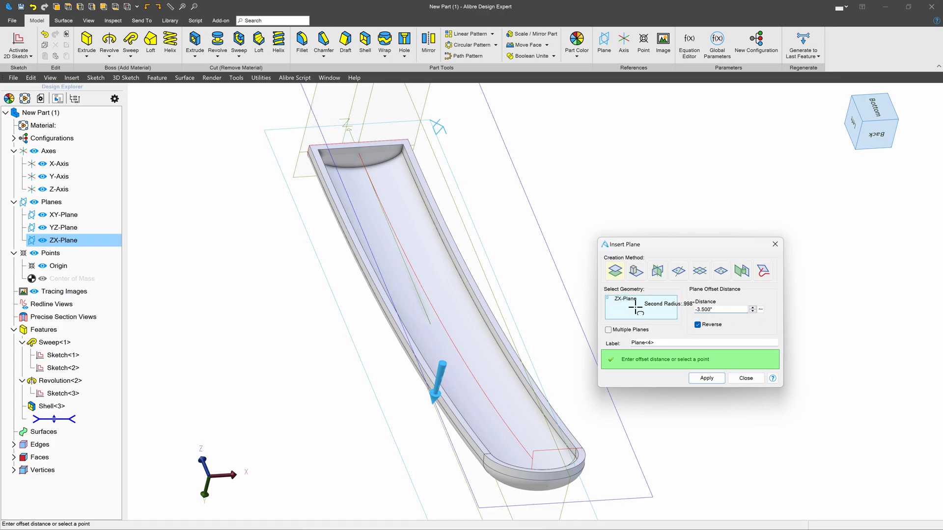
{"action": "left_click", "coordinate": [711, 379]}
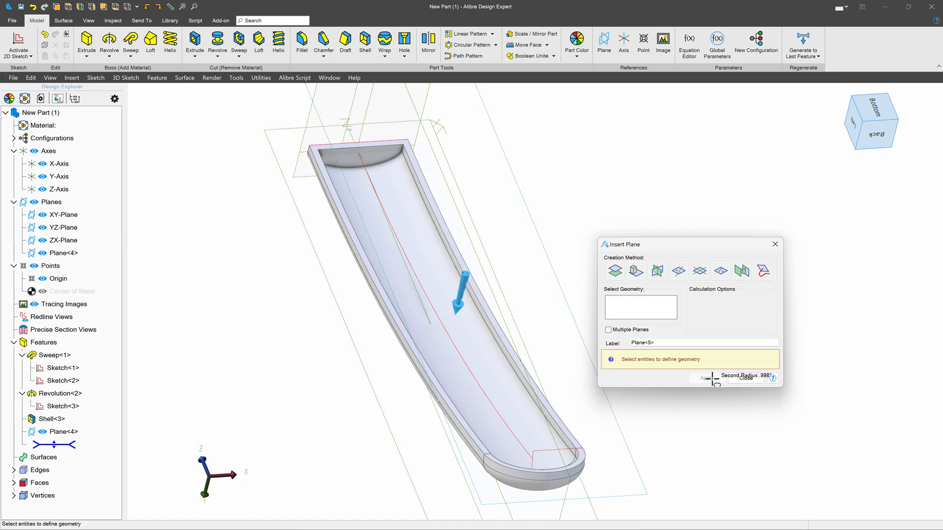
{"action": "left_click", "coordinate": [745, 378]}
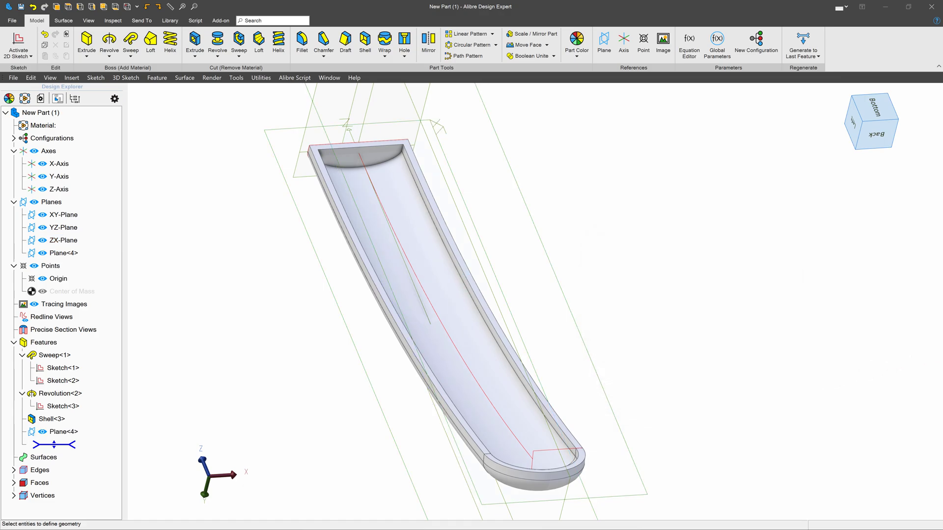
- Start a sketch on the offset plane and project the sweep's rim face into it as reference figures, maintaining association to the source
{"action": "left_click", "coordinate": [504, 250]}
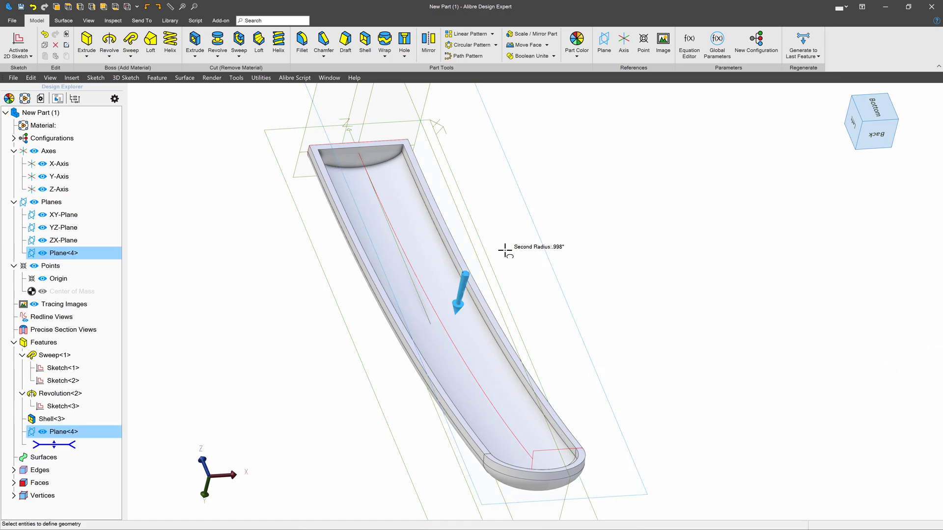
{"action": "left_click", "coordinate": [19, 42]}
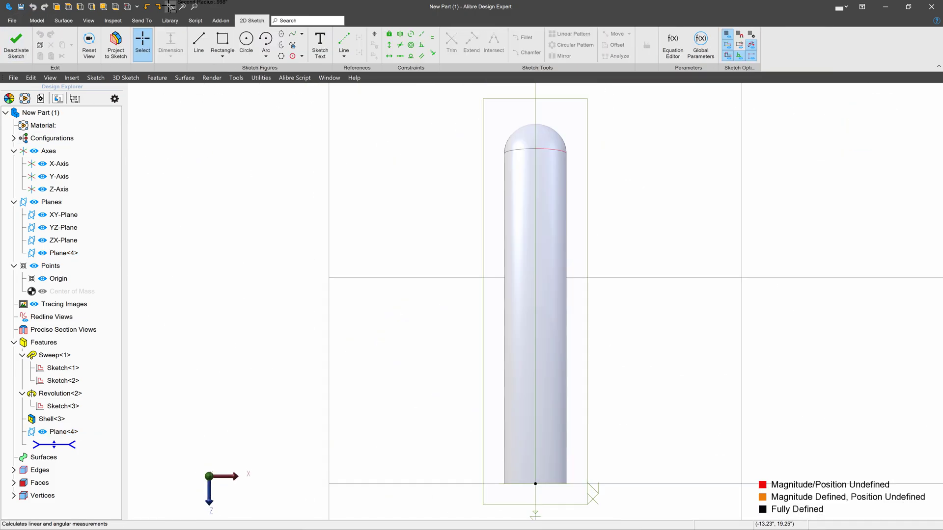
{"action": "left_click", "coordinate": [89, 42]}
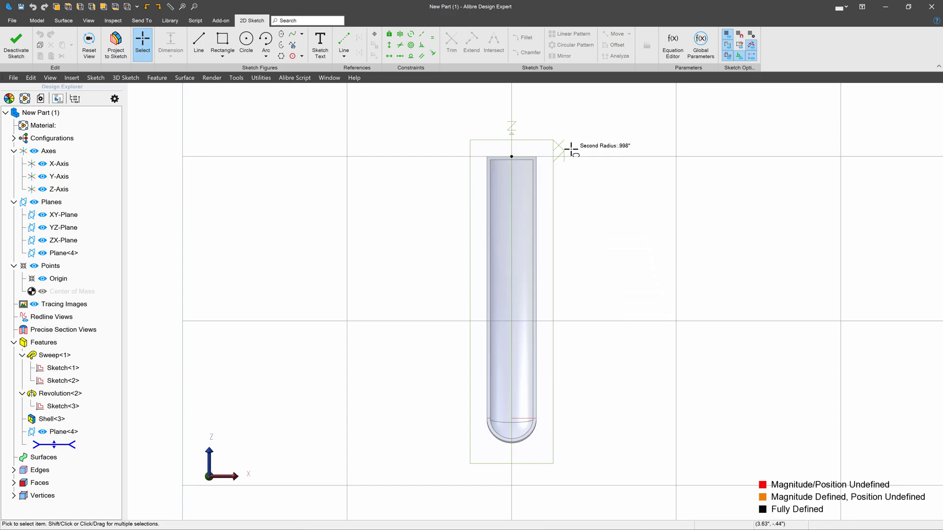
{"action": "scroll", "coordinate": [571, 149], "scroll_direction": "up", "scroll_amount": 4}
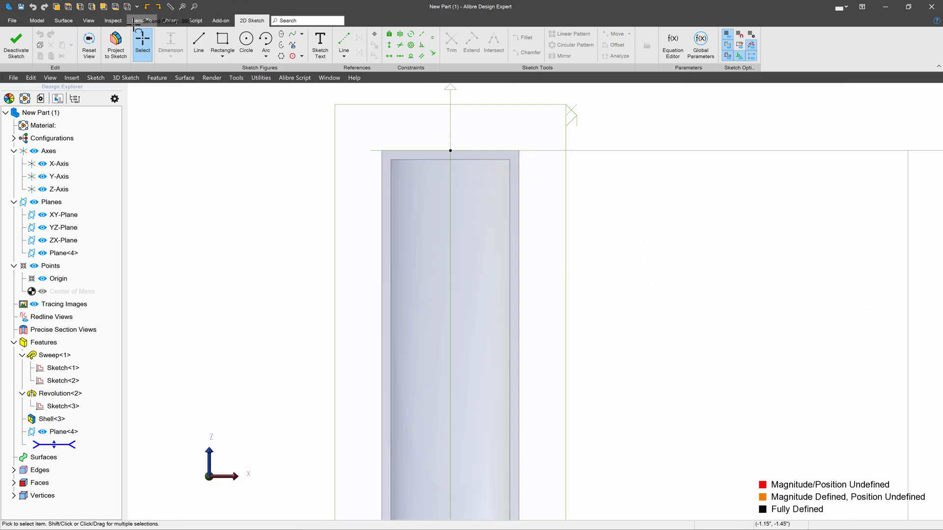
{"action": "left_click", "coordinate": [116, 42]}
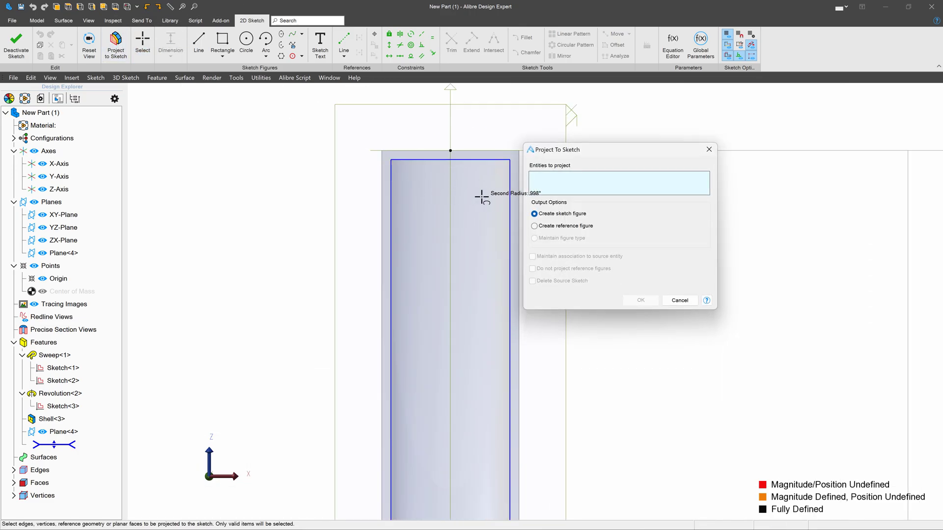
{"action": "left_click", "coordinate": [515, 192]}
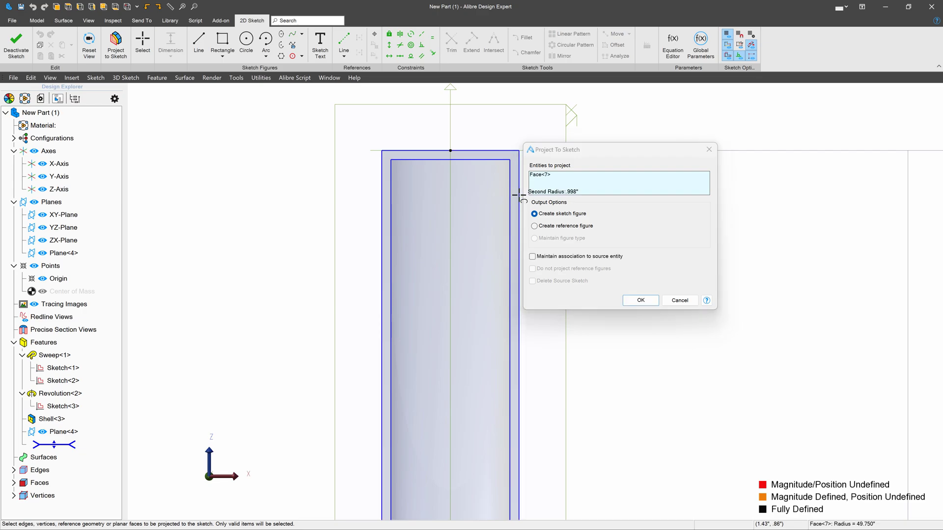
{"action": "left_click", "coordinate": [532, 255]}
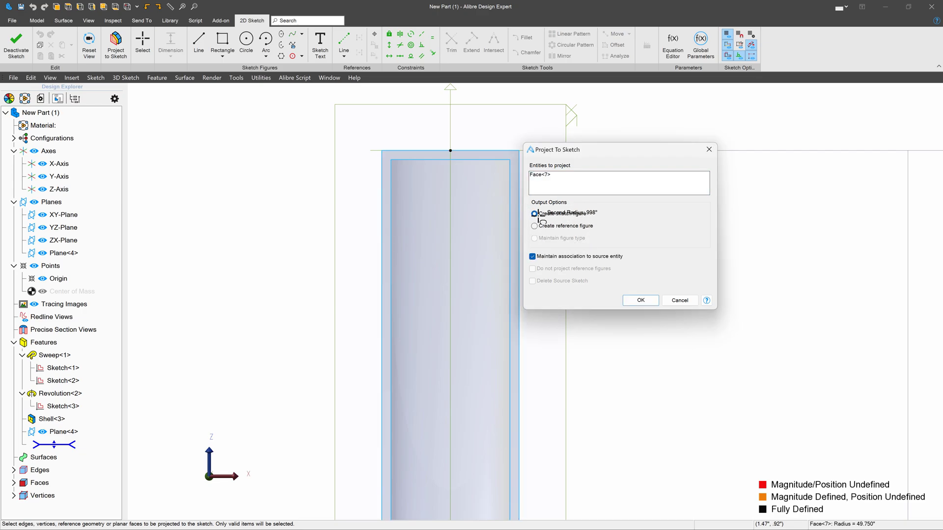
{"action": "left_click", "coordinate": [638, 299]}
- Draw a zigzag of seven connected lines between the inner side edges, from near the flat end to just before the rounded end
{"action": "left_click", "coordinate": [199, 49]}
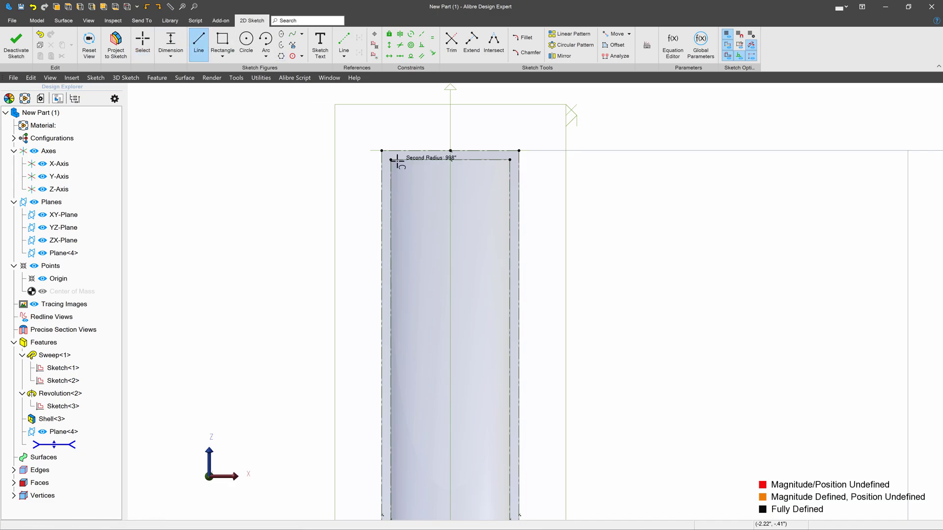
{"action": "left_click", "coordinate": [510, 191]}
{"action": "left_click", "coordinate": [390, 265]}
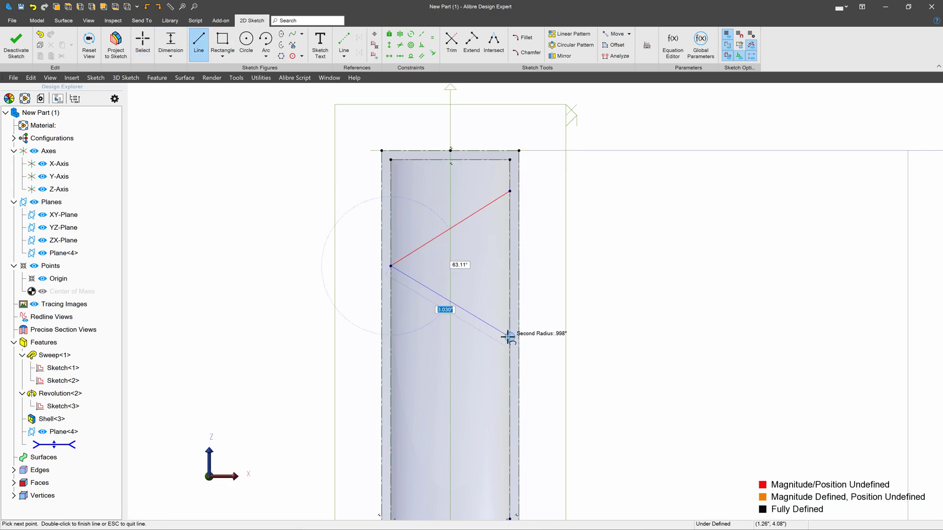
{"action": "left_click", "coordinate": [509, 337]}
{"action": "scroll", "coordinate": [511, 192], "scroll_direction": "down", "scroll_amount": 3}
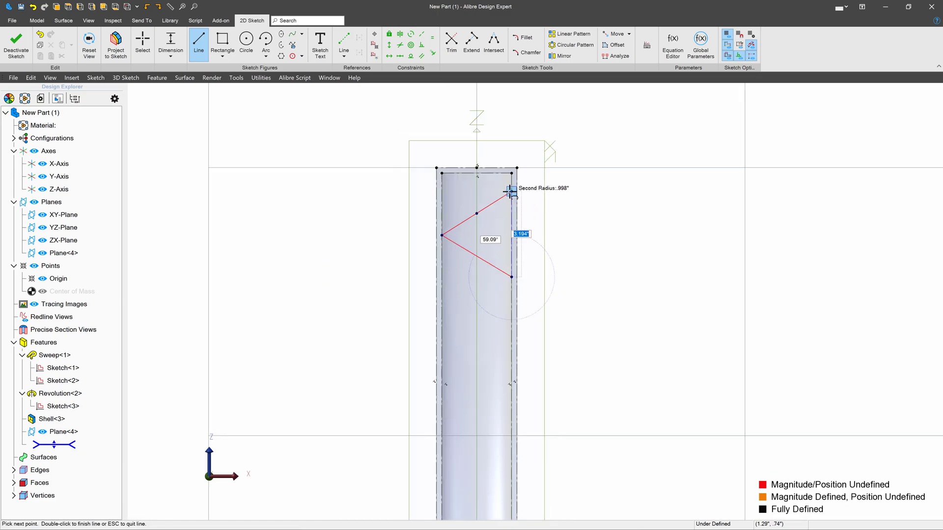
{"action": "left_click", "coordinate": [450, 324]}
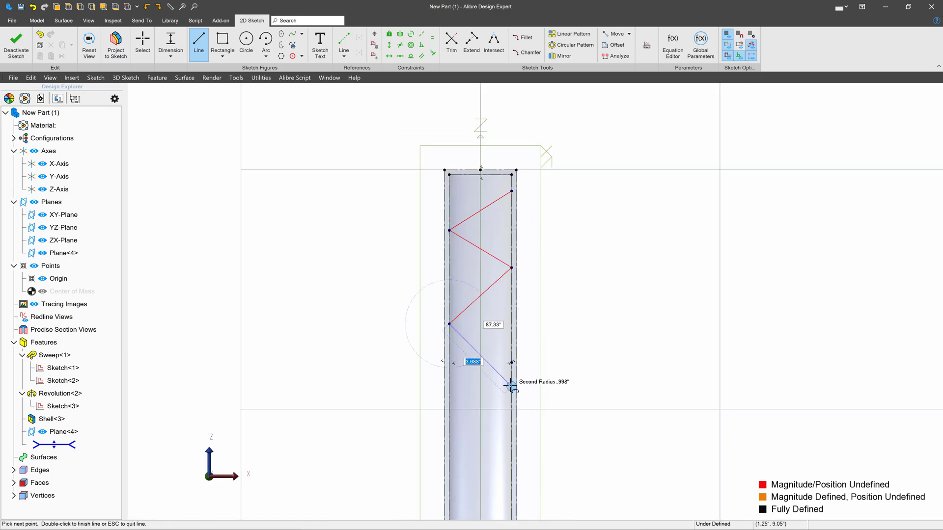
{"action": "left_click", "coordinate": [511, 385]}
{"action": "scroll", "coordinate": [478, 203], "scroll_direction": "down", "scroll_amount": 3}
{"action": "scroll", "coordinate": [476, 295], "scroll_direction": "up", "scroll_amount": 4}
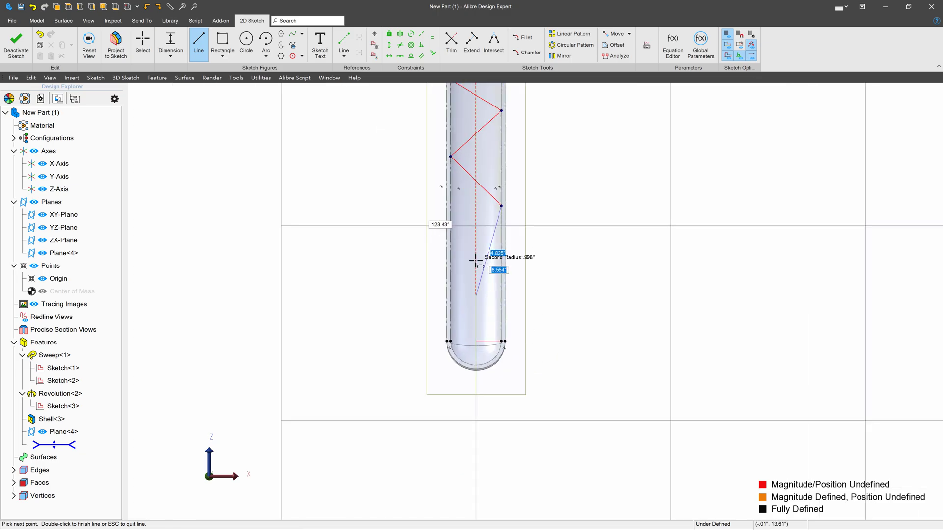
{"action": "left_click", "coordinate": [440, 241]}
{"action": "left_click", "coordinate": [514, 317]}
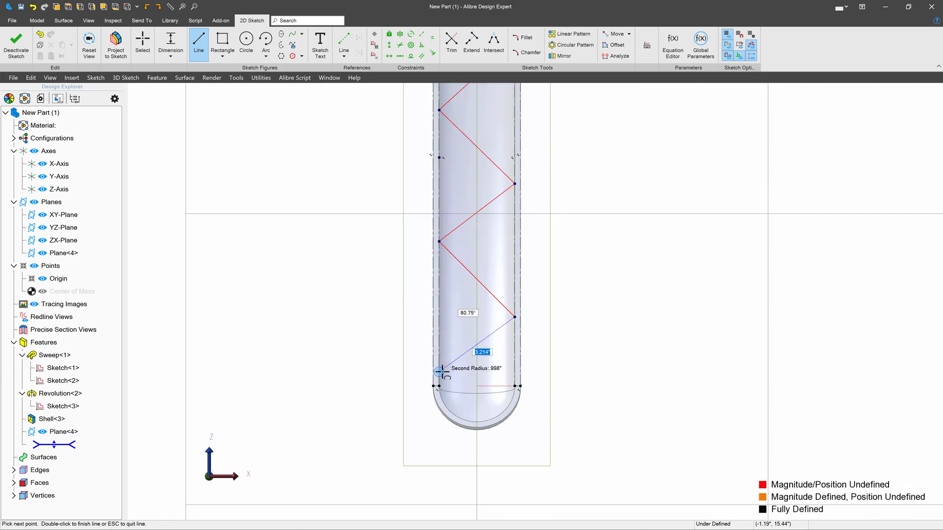
{"action": "left_click", "coordinate": [439, 372]}
{"action": "key", "text": "Escape"}
{"action": "key", "text": "Escape"}
- Apply a perpendicular constraint between the first two zigzag lines nearest the flat end
{"action": "scroll", "coordinate": [507, 73], "scroll_direction": "up", "scroll_amount": 3}
{"action": "scroll", "coordinate": [462, 287], "scroll_direction": "up", "scroll_amount": 3}
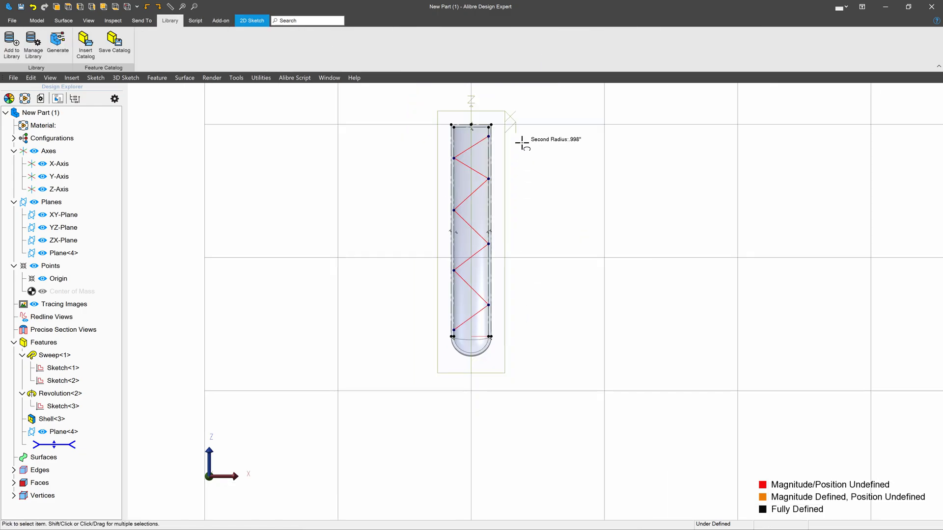
{"action": "scroll", "coordinate": [493, 88], "scroll_direction": "down", "scroll_amount": 3}
{"action": "left_click", "coordinate": [252, 20]}
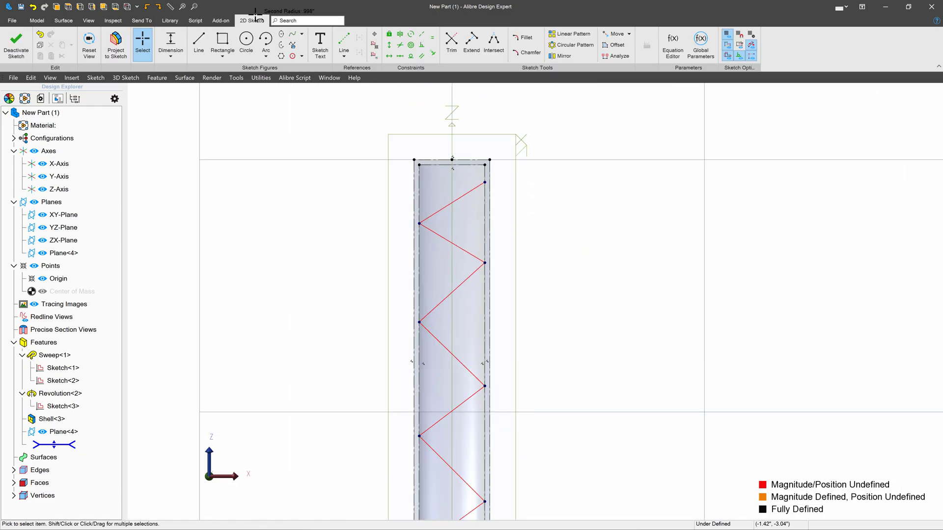
{"action": "left_click", "coordinate": [423, 45]}
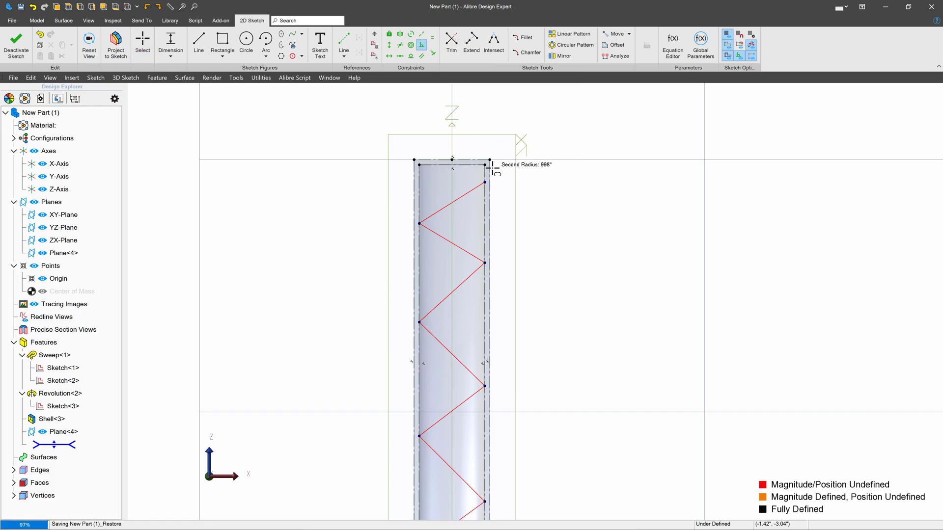
{"action": "left_click", "coordinate": [466, 194]}
{"action": "left_click", "coordinate": [464, 251]}
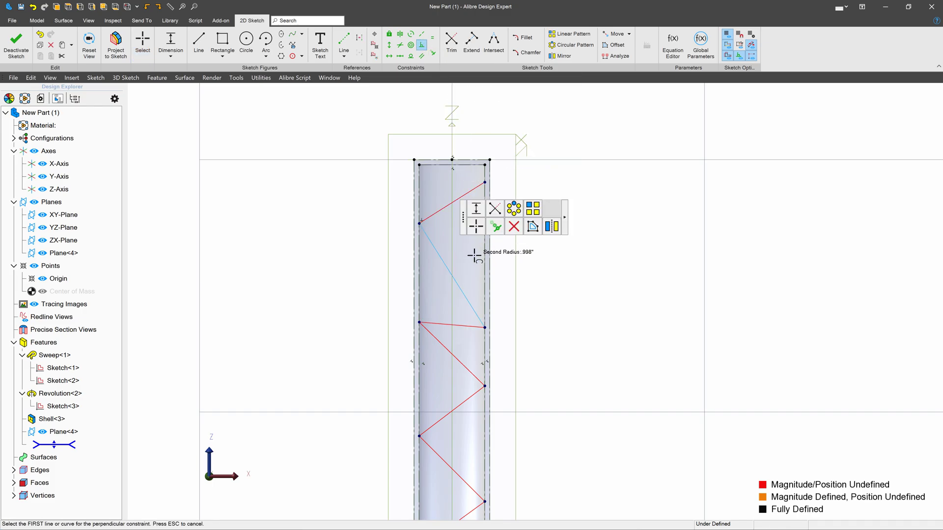
{"action": "left_click", "coordinate": [460, 326]}
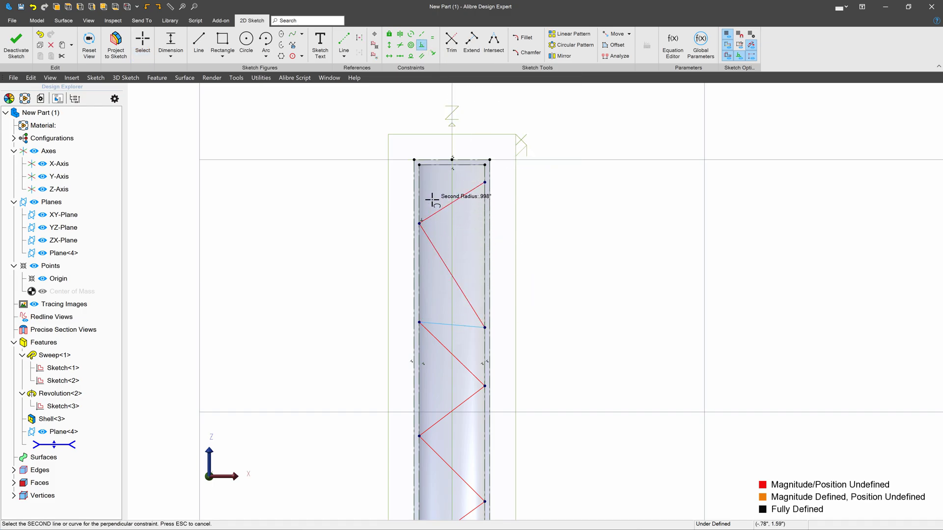
{"action": "key", "text": "Escape"}
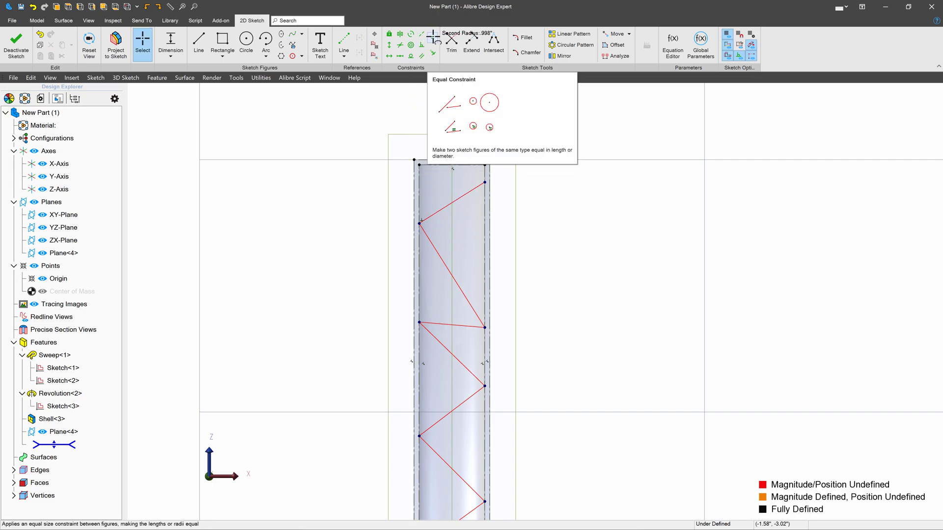
- Apply an equal constraint to all the zigzag lines, working from the first line to the last
{"action": "left_click", "coordinate": [432, 37]}
{"action": "left_click", "coordinate": [460, 195]}
{"action": "left_click", "coordinate": [454, 278]}
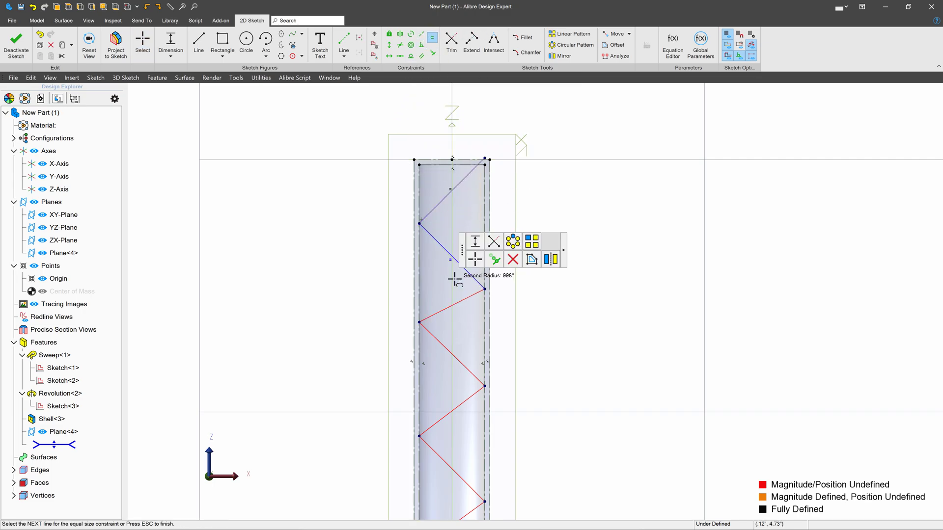
{"action": "left_click", "coordinate": [455, 304]}
{"action": "scroll", "coordinate": [438, 150], "scroll_direction": "down", "scroll_amount": 2}
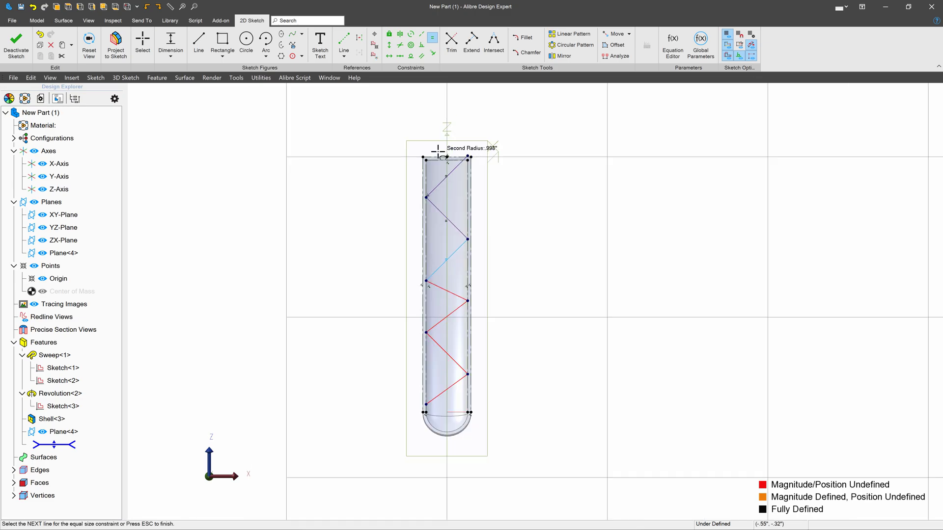
{"action": "scroll", "coordinate": [469, 363], "scroll_direction": "up", "scroll_amount": 2}
{"action": "left_click", "coordinate": [457, 249]}
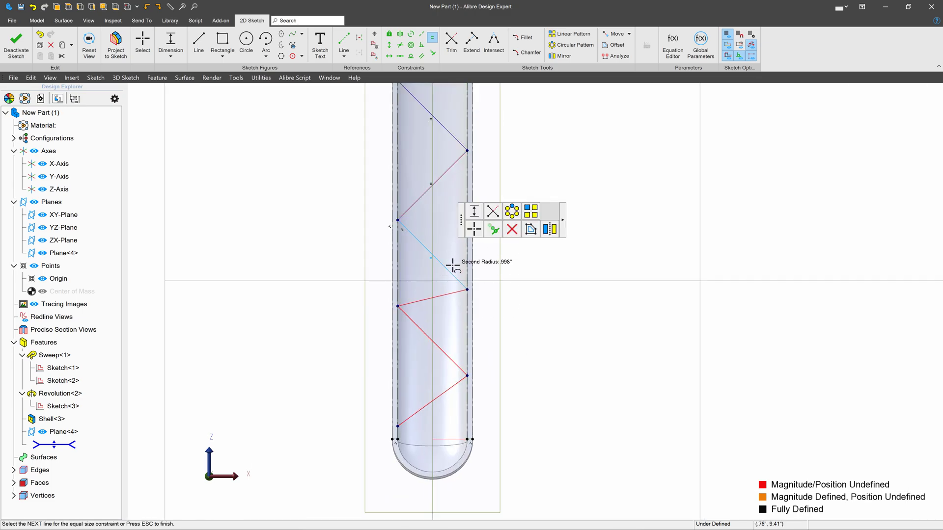
{"action": "left_click", "coordinate": [435, 294]}
{"action": "left_click", "coordinate": [439, 367]}
{"action": "left_click", "coordinate": [442, 446]}
{"action": "scroll", "coordinate": [558, 314], "scroll_direction": "down", "scroll_amount": 1}
{"action": "key", "text": "Escape"}
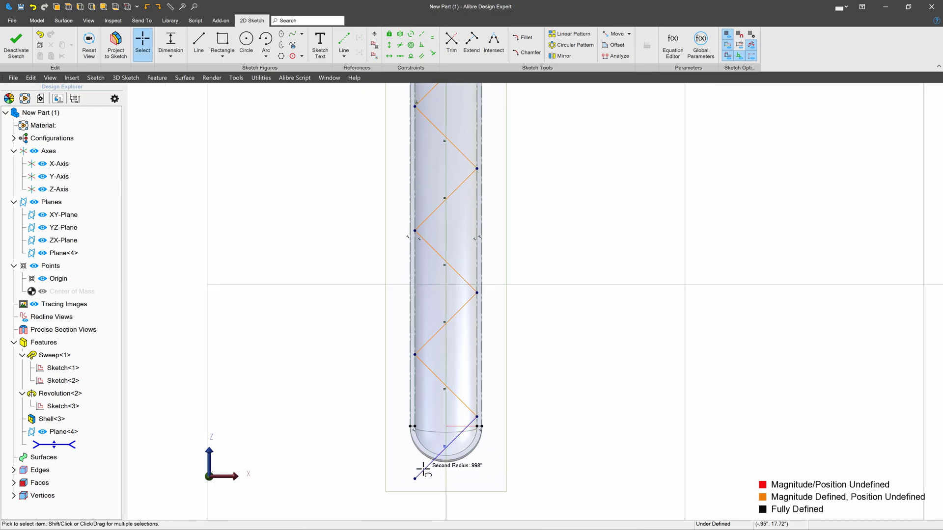
- Delete the last zigzag line running past the rounded end and slide the zigzag until its starting point sits inside the inner end edge
{"action": "scroll", "coordinate": [425, 456], "scroll_direction": "down", "scroll_amount": 2}
{"action": "scroll", "coordinate": [420, 181], "scroll_direction": "up", "scroll_amount": 2}
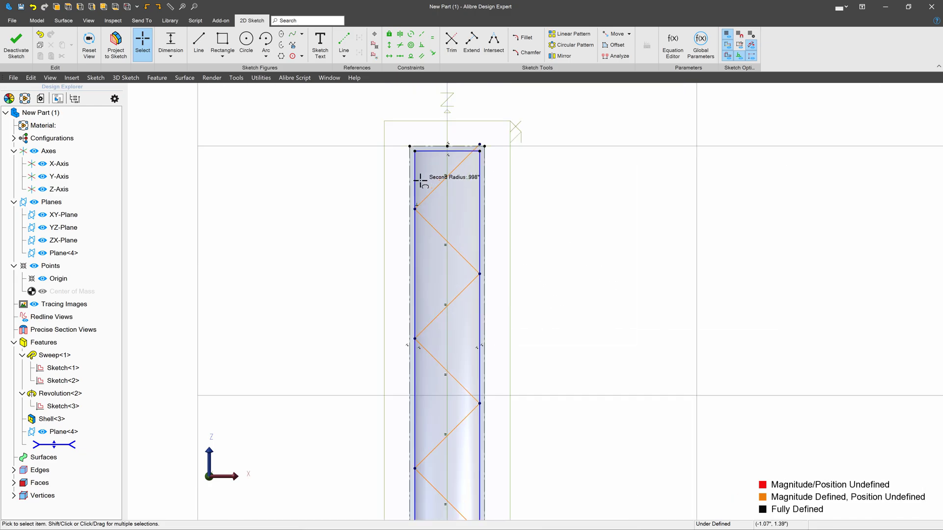
{"action": "scroll", "coordinate": [421, 181], "scroll_direction": "up", "scroll_amount": 1}
{"action": "left_click_drag", "start_coordinate": [416, 213], "coordinate": [406, 233]}
{"action": "scroll", "coordinate": [489, 189], "scroll_direction": "up", "scroll_amount": 4}
{"action": "scroll", "coordinate": [483, 167], "scroll_direction": "down", "scroll_amount": 4}
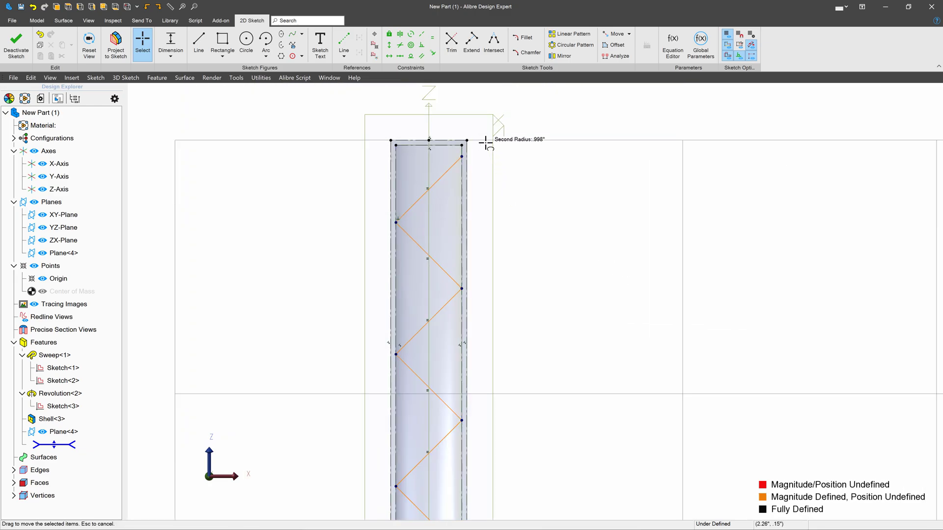
- Dimension the zigzag's starting point at 1.750 in from the part's flat end
{"action": "scroll", "coordinate": [486, 144], "scroll_direction": "up", "scroll_amount": 2}
{"action": "left_click", "coordinate": [168, 41]}
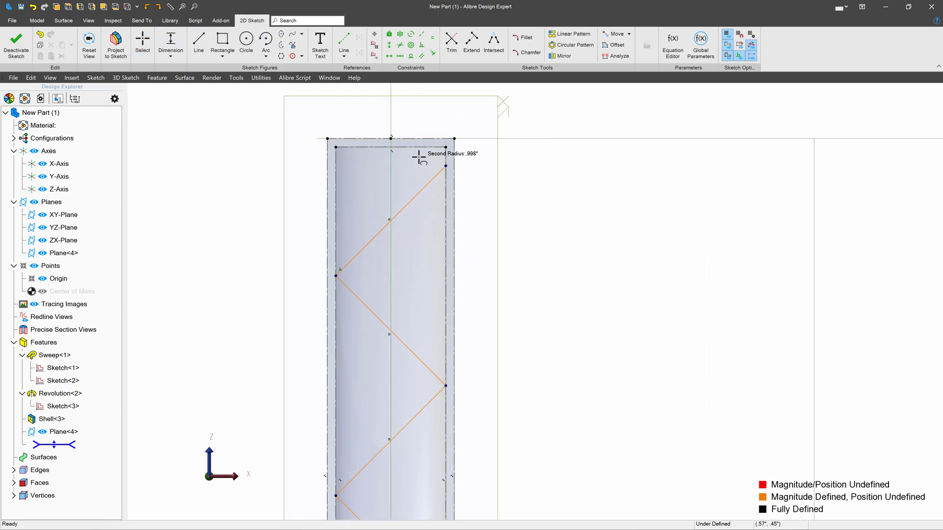
{"action": "left_click", "coordinate": [445, 166]}
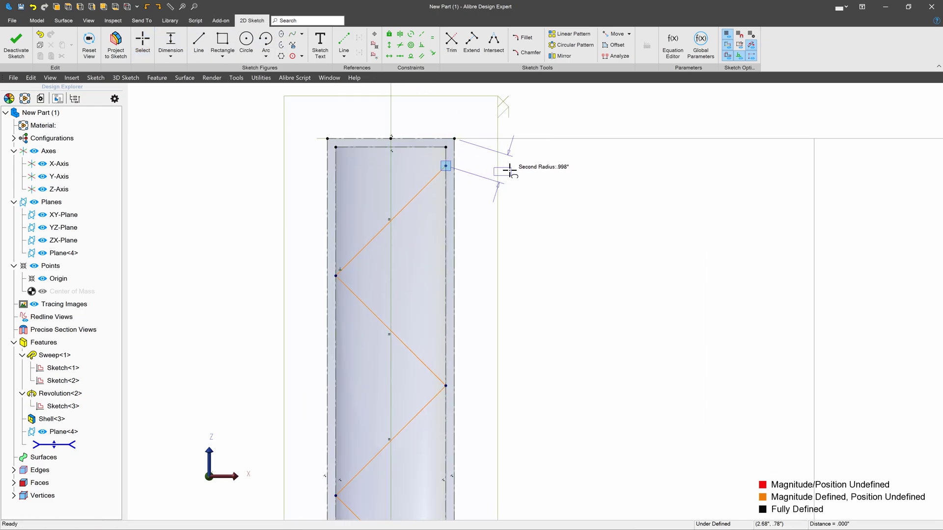
{"action": "left_click", "coordinate": [528, 153]}
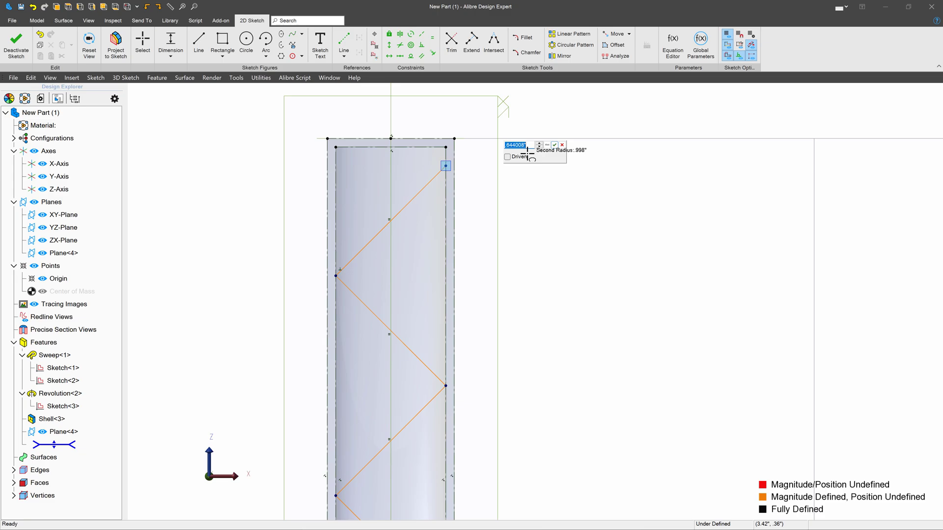
{"action": "key", "text": "Return"}
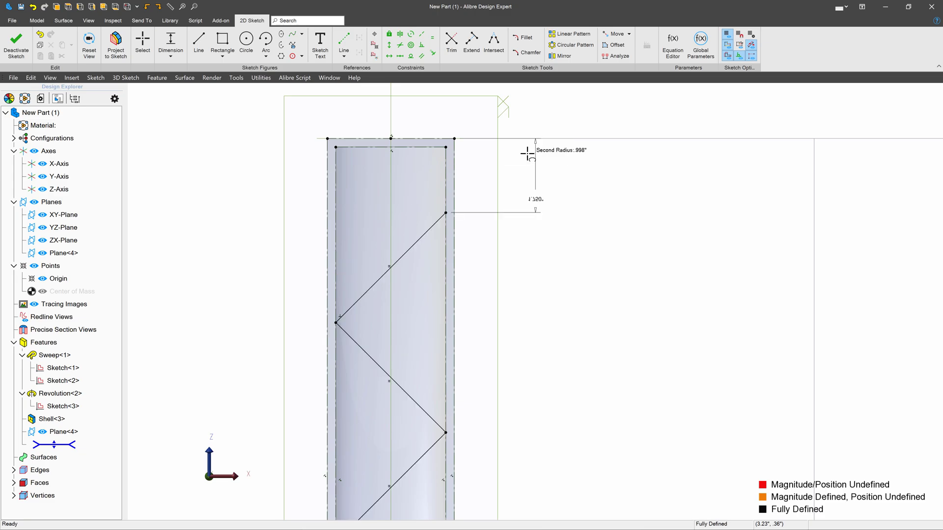
{"action": "scroll", "coordinate": [432, 162], "scroll_direction": "down", "scroll_amount": 3}
{"action": "scroll", "coordinate": [424, 415], "scroll_direction": "up", "scroll_amount": 2}
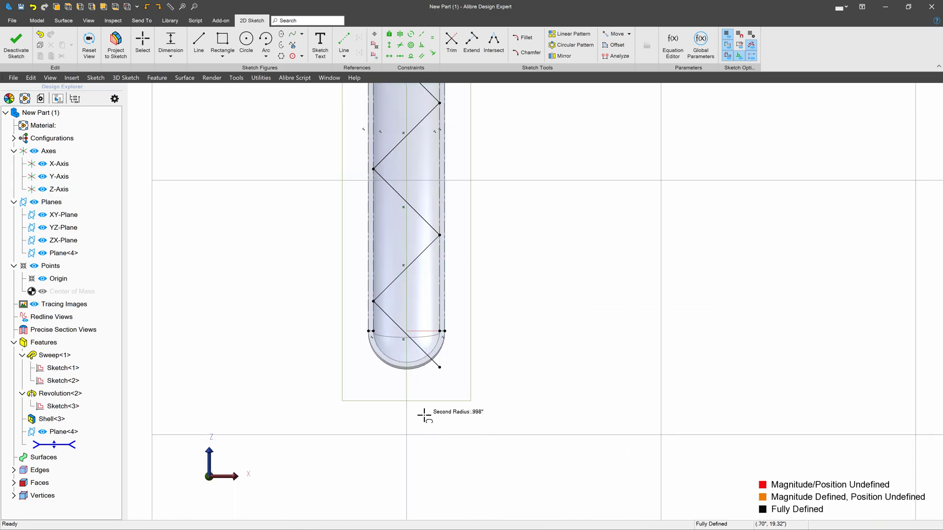
{"action": "key", "text": "Escape"}
- Delete the remaining end line of the zigzag that overruns into the rounded end
{"action": "left_click", "coordinate": [397, 326]}
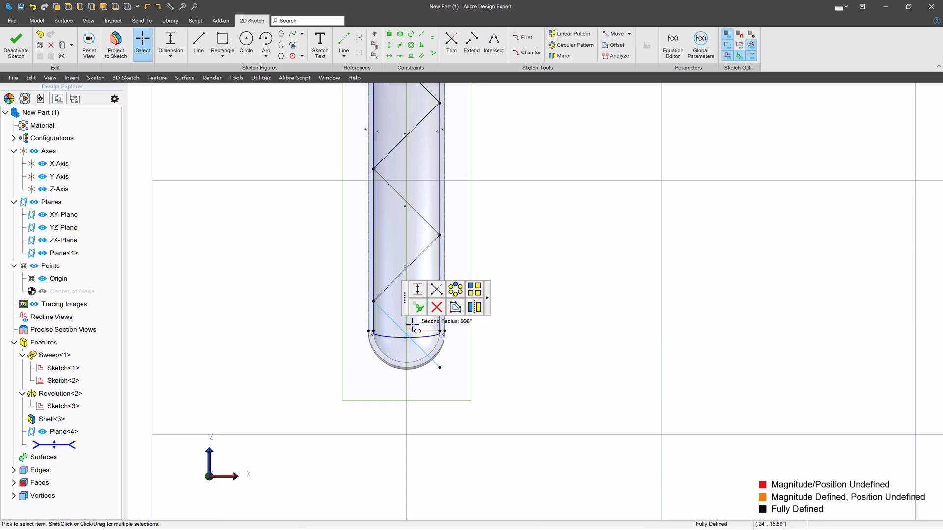
{"action": "scroll", "coordinate": [378, 354], "scroll_direction": "down", "scroll_amount": 3}
{"action": "scroll", "coordinate": [421, 113], "scroll_direction": "up", "scroll_amount": 5}
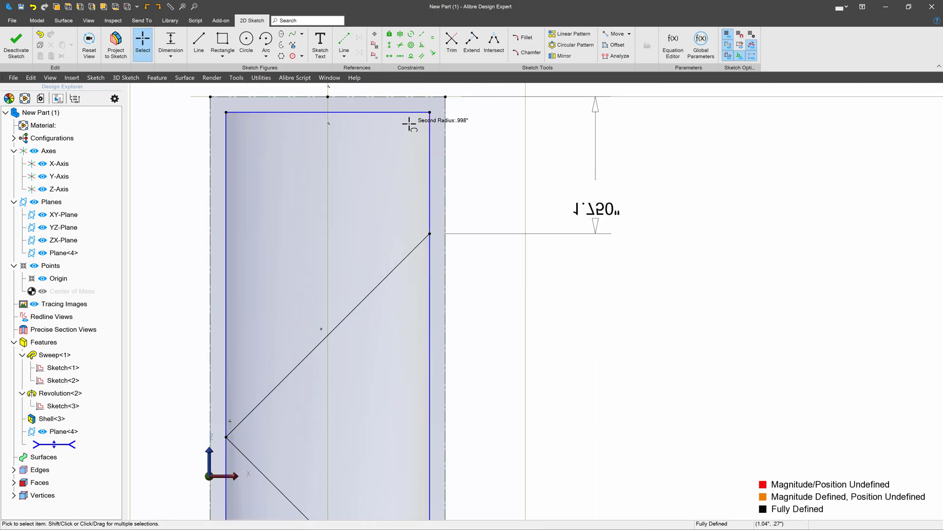
- Draw a short line from the zigzag's starting point outward into the side wall near the part's flat end
{"action": "left_click", "coordinate": [208, 47]}
{"action": "scroll", "coordinate": [435, 216], "scroll_direction": "up", "scroll_amount": 3}
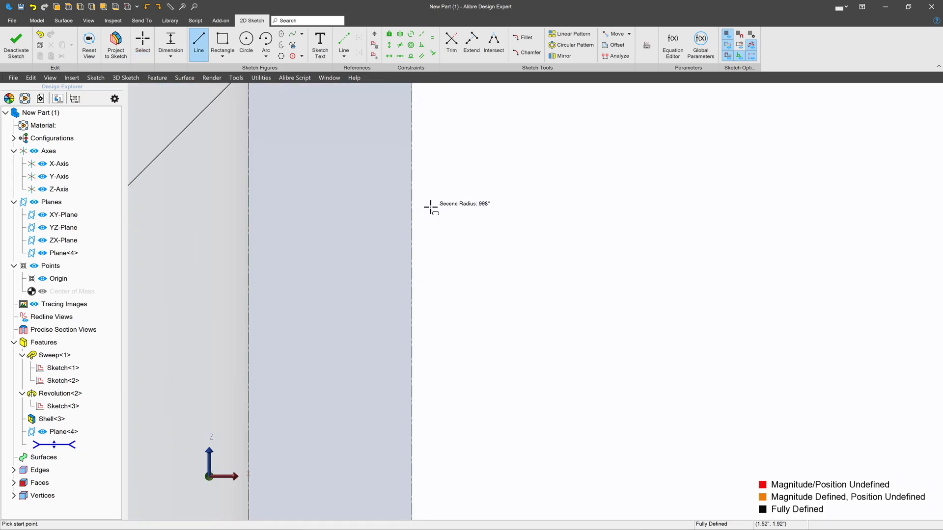
{"action": "scroll", "coordinate": [400, 374], "scroll_direction": "down", "scroll_amount": 3}
{"action": "scroll", "coordinate": [365, 216], "scroll_direction": "up", "scroll_amount": 3}
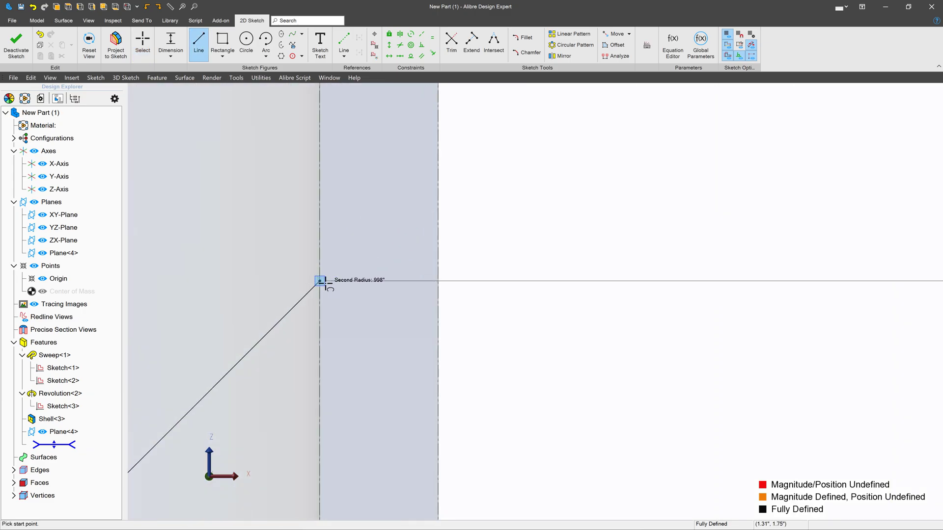
{"action": "left_click", "coordinate": [320, 281]}
{"action": "left_click", "coordinate": [381, 229]}
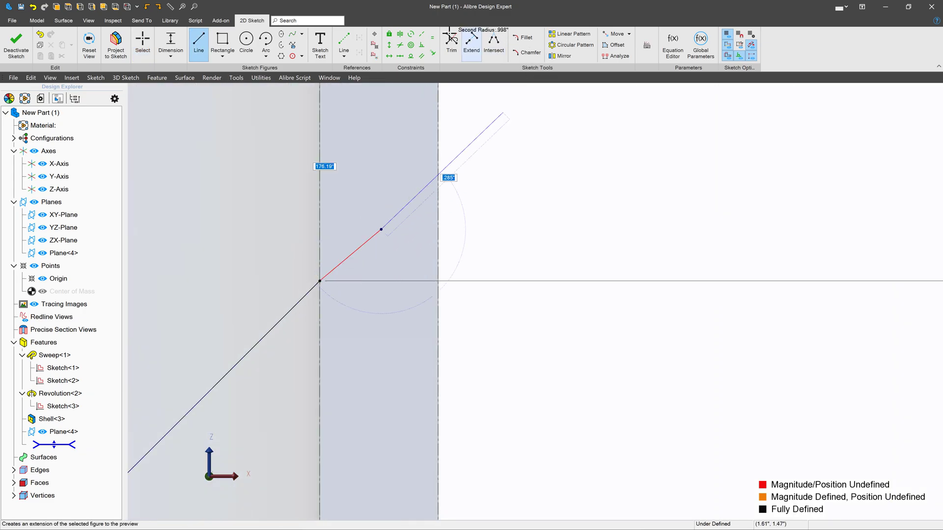
{"action": "key", "text": "Escape"}
- Make the short starting line collinear with the first zigzag line and dimension its length
{"action": "left_click", "coordinate": [421, 33]}
{"action": "left_click", "coordinate": [337, 266]}
{"action": "left_click", "coordinate": [310, 290]}
{"action": "key", "text": "Escape"}
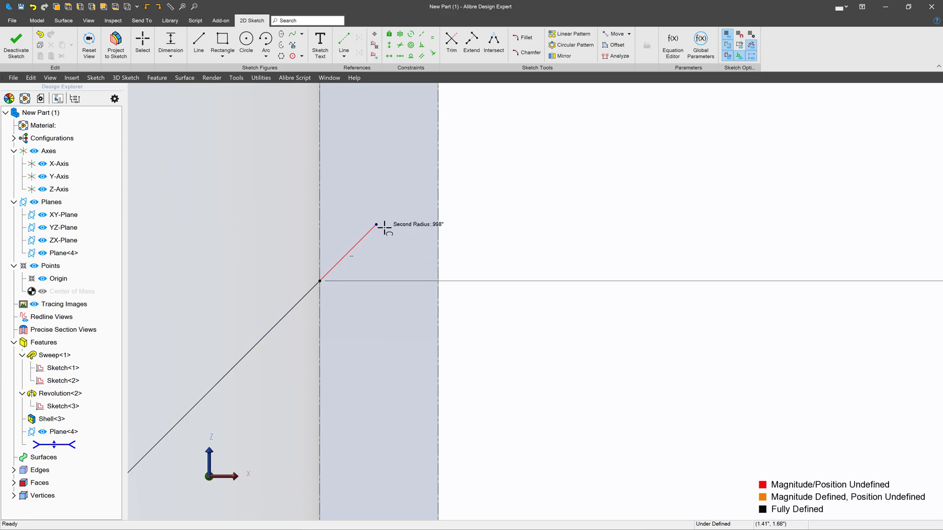
{"action": "left_click", "coordinate": [502, 357]}
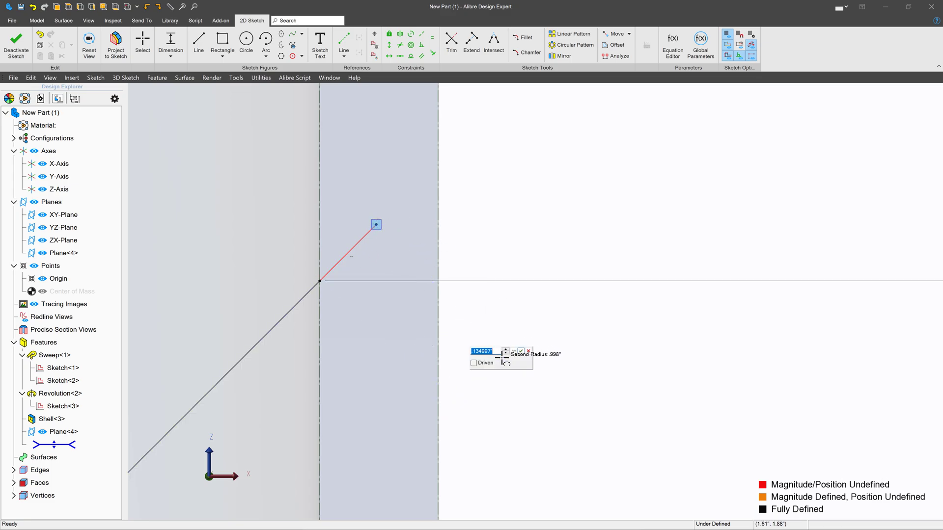
{"action": "key", "text": "Return"}
- Draw a short line outward from the zigzag's last endpoint near the rounded end, running past the side wall
{"action": "scroll", "coordinate": [516, 237], "scroll_direction": "down", "scroll_amount": 12}
{"action": "scroll", "coordinate": [427, 442], "scroll_direction": "up", "scroll_amount": 5}
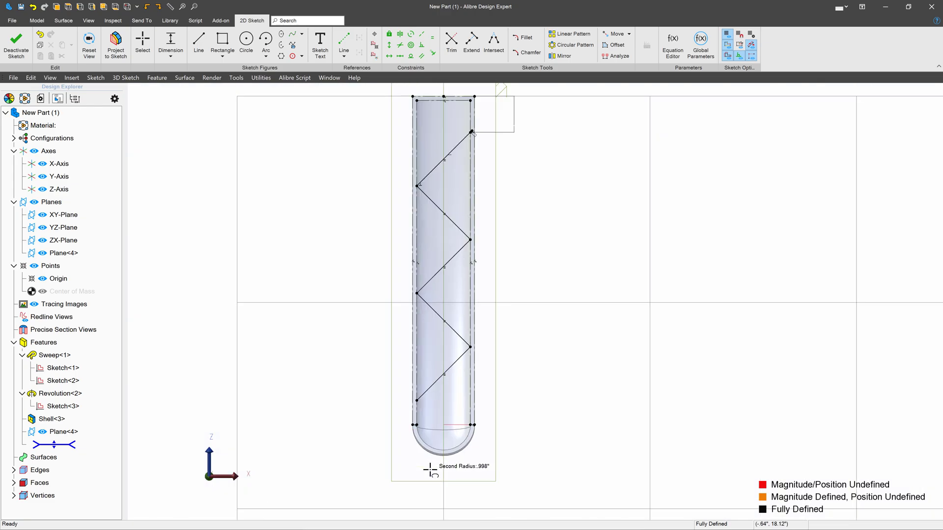
{"action": "key", "text": "l"}
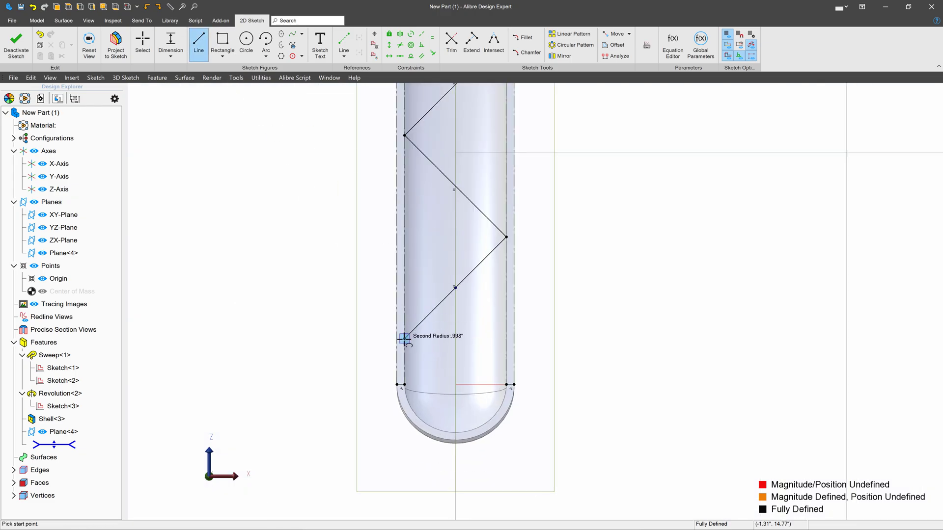
{"action": "left_click", "coordinate": [404, 339]}
{"action": "left_click", "coordinate": [352, 372]}
{"action": "key", "text": "Escape"}
{"action": "key", "text": "Escape"}
- Make the new outer line collinear with the last zigzag line
{"action": "left_click", "coordinate": [421, 34]}
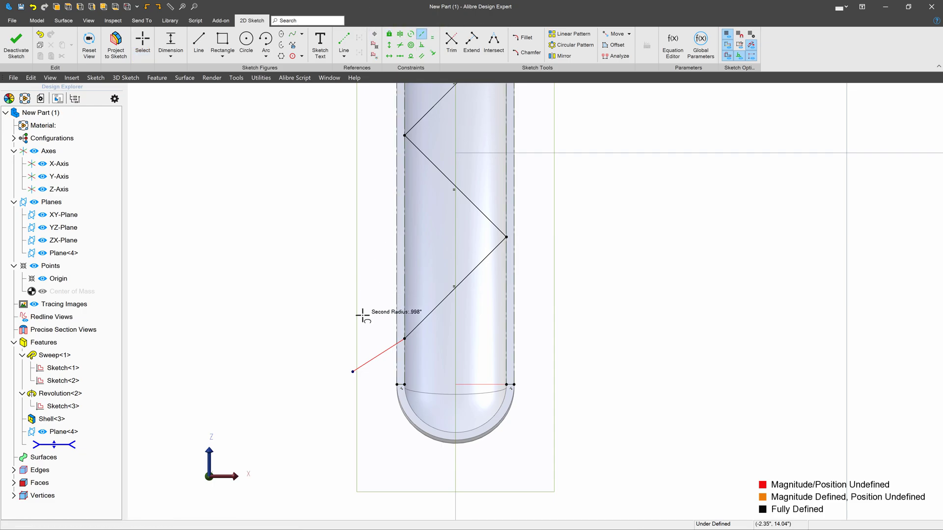
{"action": "left_click", "coordinate": [461, 282]}
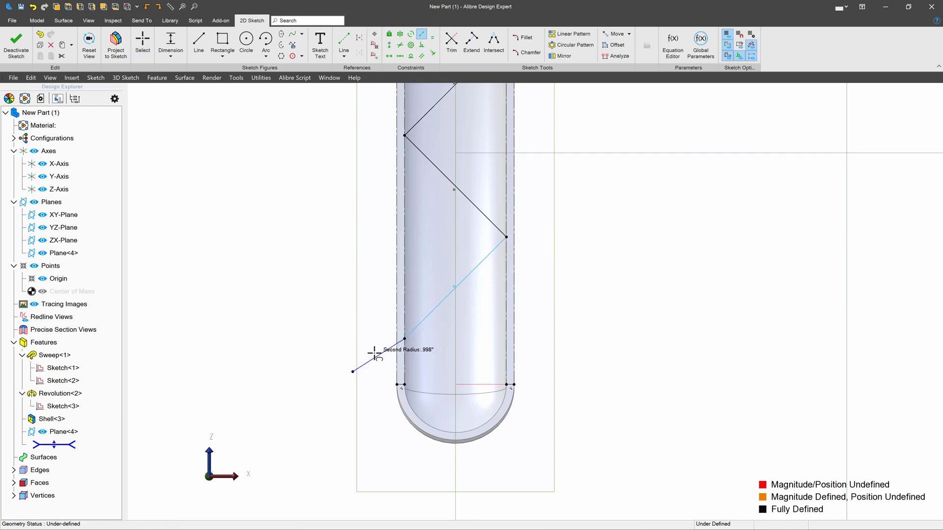
{"action": "left_click", "coordinate": [380, 353]}
- Constrain the new outer line equal to the short line at the zigzag's start and finish the sketch
{"action": "left_click", "coordinate": [432, 36]}
{"action": "left_click", "coordinate": [371, 372]}
{"action": "scroll", "coordinate": [361, 405], "scroll_direction": "down", "scroll_amount": 2}
{"action": "scroll", "coordinate": [361, 405], "scroll_direction": "down", "scroll_amount": 2}
{"action": "scroll", "coordinate": [411, 274], "scroll_direction": "up", "scroll_amount": 10}
{"action": "scroll", "coordinate": [382, 186], "scroll_direction": "down", "scroll_amount": 3}
{"action": "left_click", "coordinate": [382, 185]}
{"action": "scroll", "coordinate": [379, 211], "scroll_direction": "down", "scroll_amount": 4}
{"action": "scroll", "coordinate": [383, 212], "scroll_direction": "down", "scroll_amount": 3}
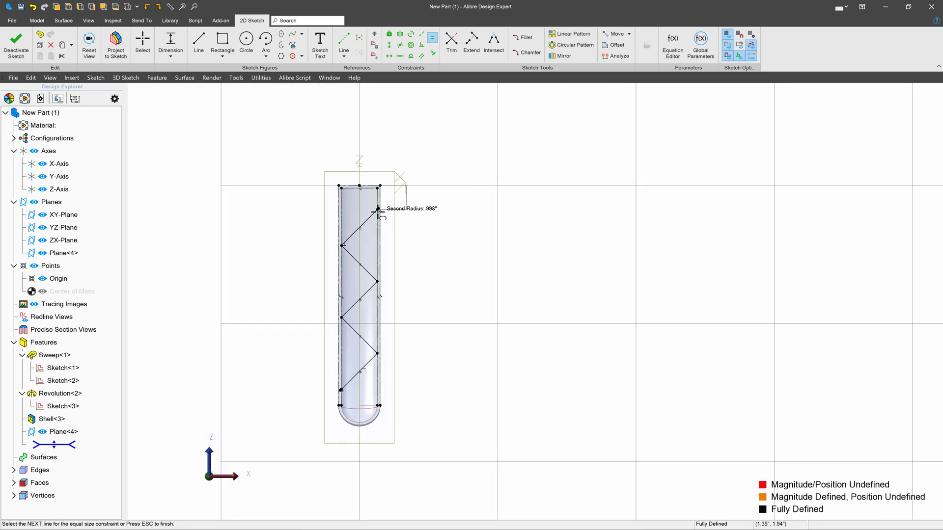
{"action": "scroll", "coordinate": [330, 375], "scroll_direction": "up", "scroll_amount": 4}
{"action": "key", "text": "Escape"}
{"action": "left_click", "coordinate": [19, 41]}
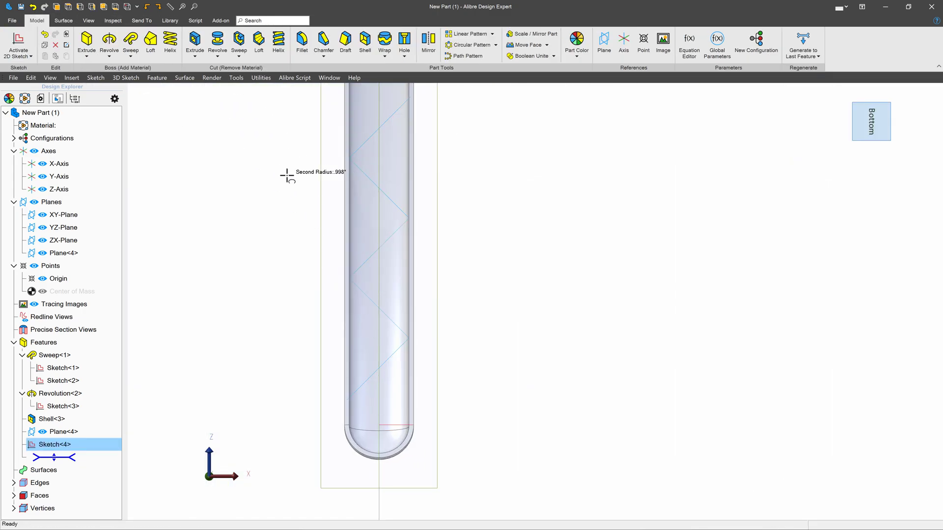
- Set up a thin extruded boss from the zigzag sketch with a side 1 wall thickness of .050 in
{"action": "left_click", "coordinate": [86, 57]}
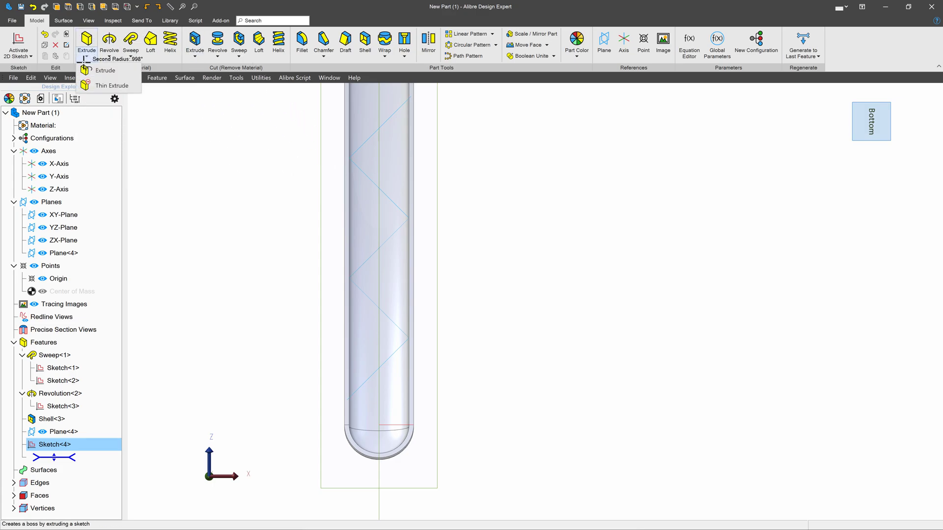
{"action": "left_click", "coordinate": [111, 85]}
{"action": "left_click", "coordinate": [700, 350]}
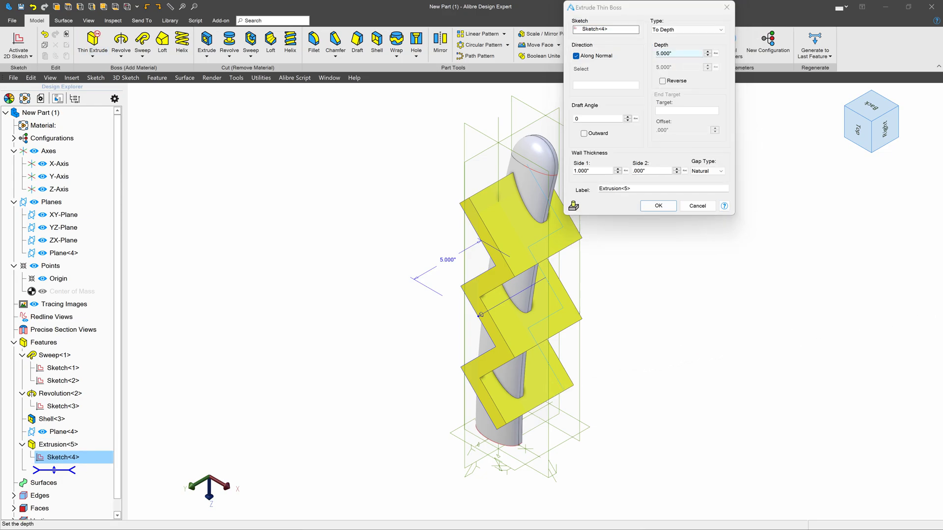
{"action": "left_click", "coordinate": [603, 169]}
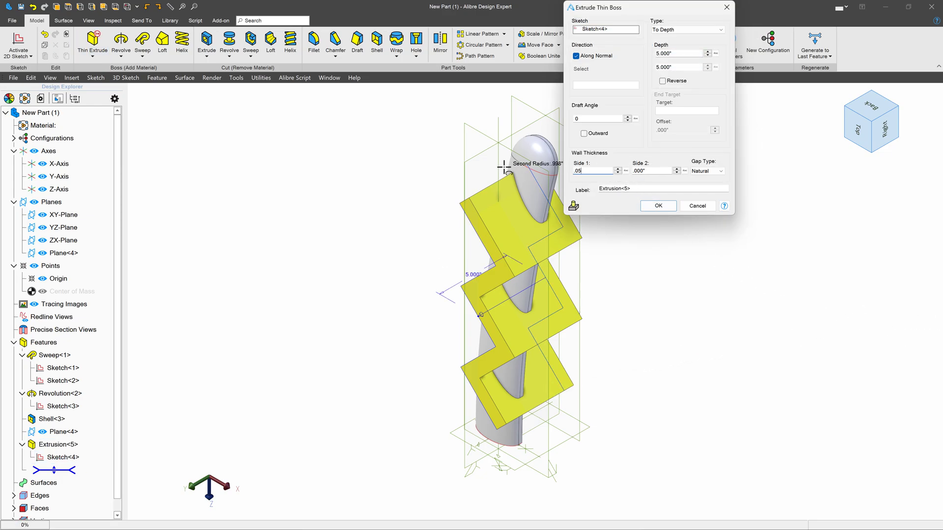
{"action": "key", "text": "Tab"}
{"action": "left_click", "coordinate": [654, 170]}
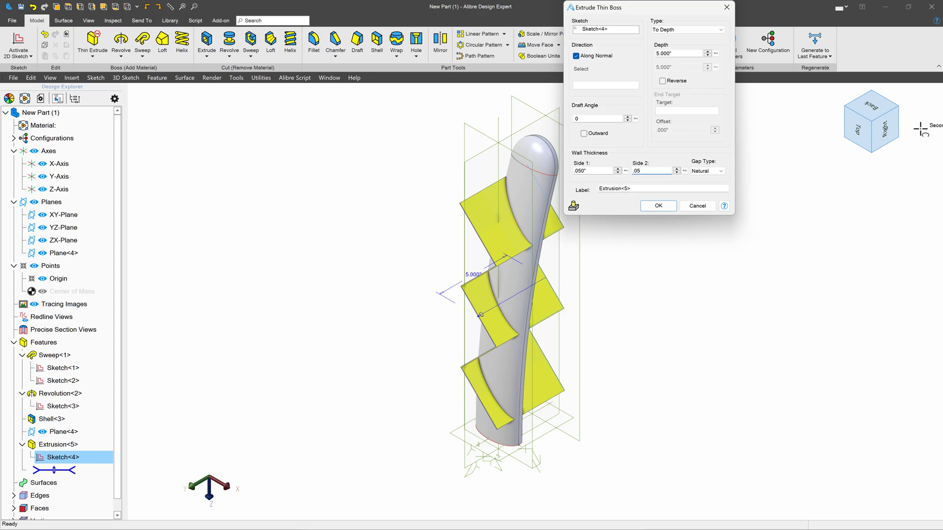
- Give the thin boss a 1° outward draft angle
{"action": "left_click", "coordinate": [869, 107]}
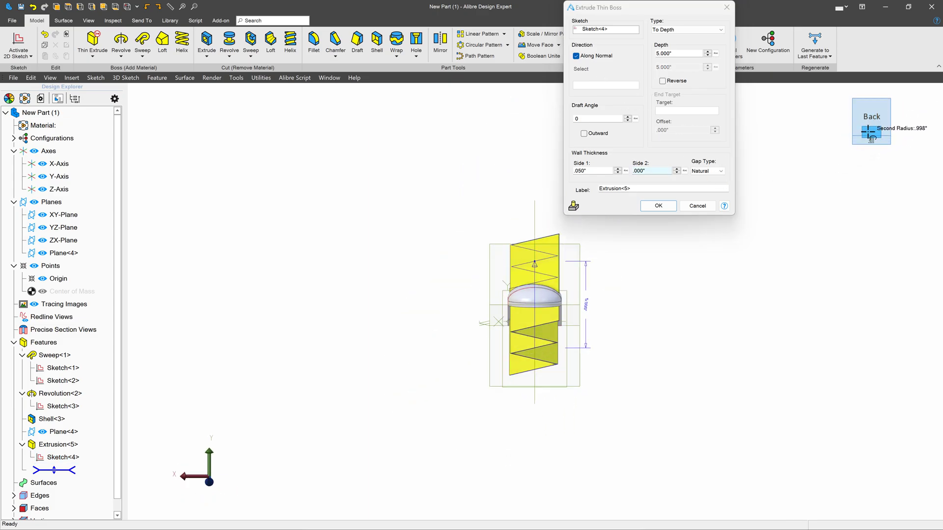
{"action": "left_click", "coordinate": [869, 133]}
{"action": "scroll", "coordinate": [540, 393], "scroll_direction": "up", "scroll_amount": 5}
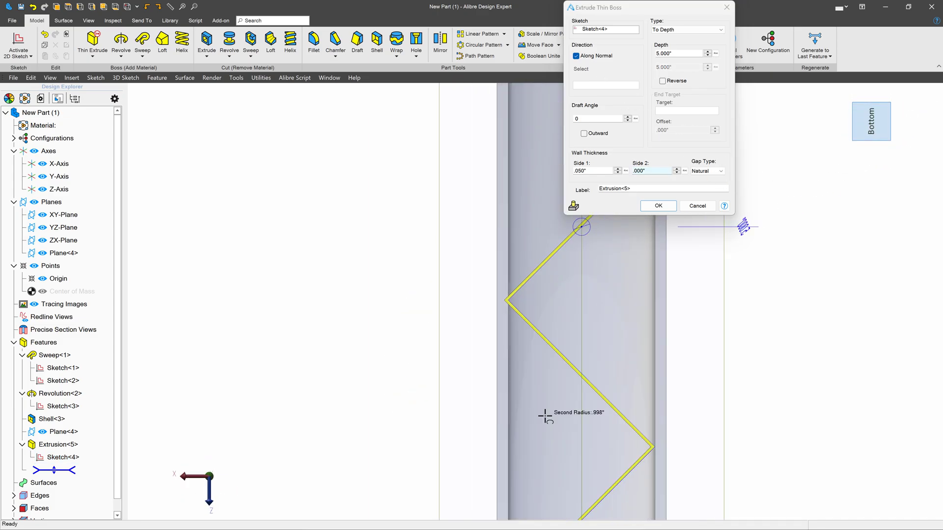
{"action": "scroll", "coordinate": [540, 416], "scroll_direction": "up", "scroll_amount": 2}
{"action": "scroll", "coordinate": [422, 147], "scroll_direction": "down", "scroll_amount": 3}
{"action": "scroll", "coordinate": [535, 462], "scroll_direction": "up", "scroll_amount": 2}
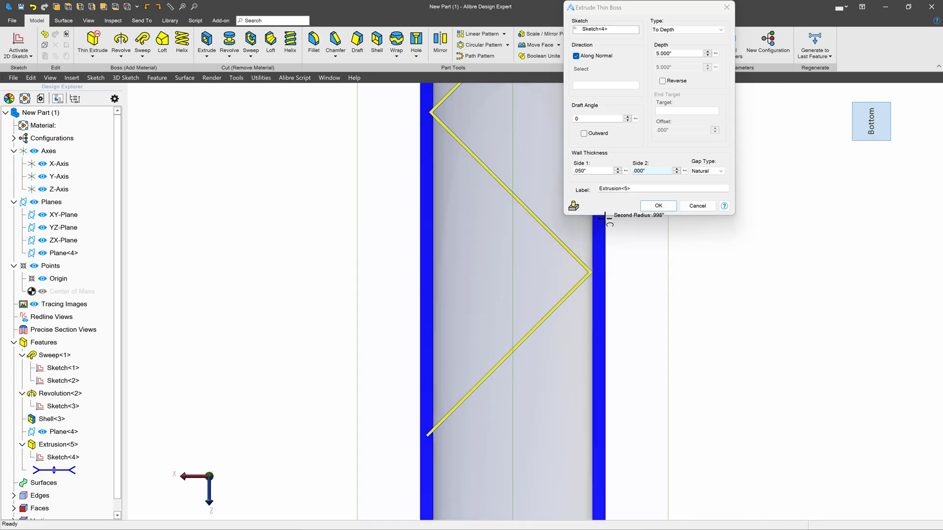
{"action": "left_click", "coordinate": [594, 118]}
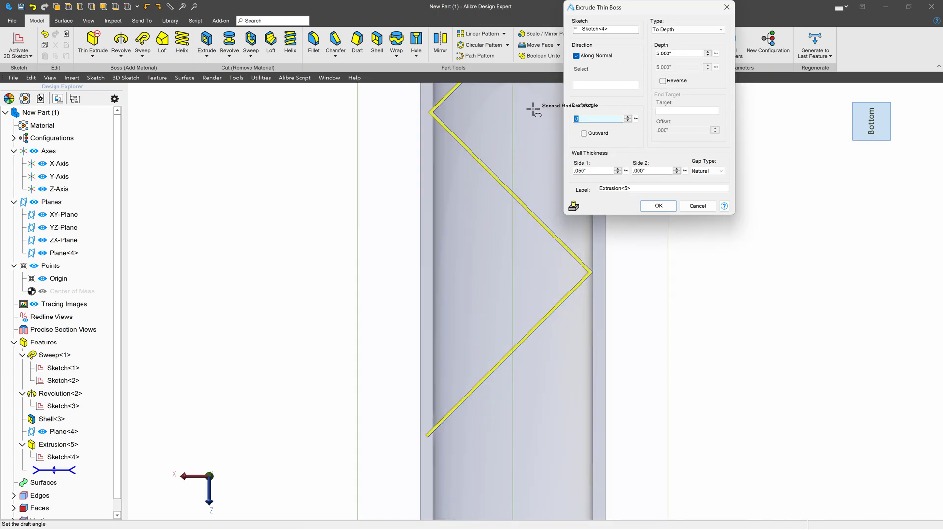
{"action": "type", "text": "1"}
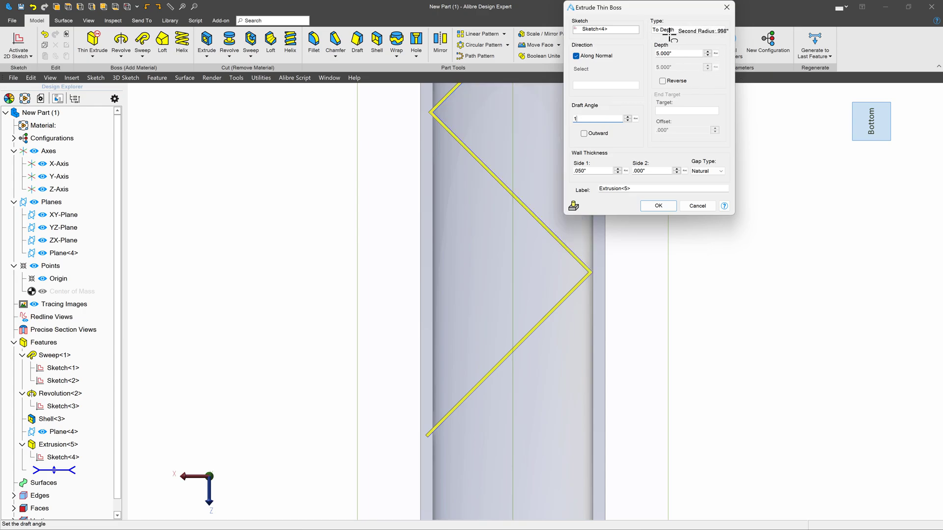
{"action": "left_click", "coordinate": [684, 53]}
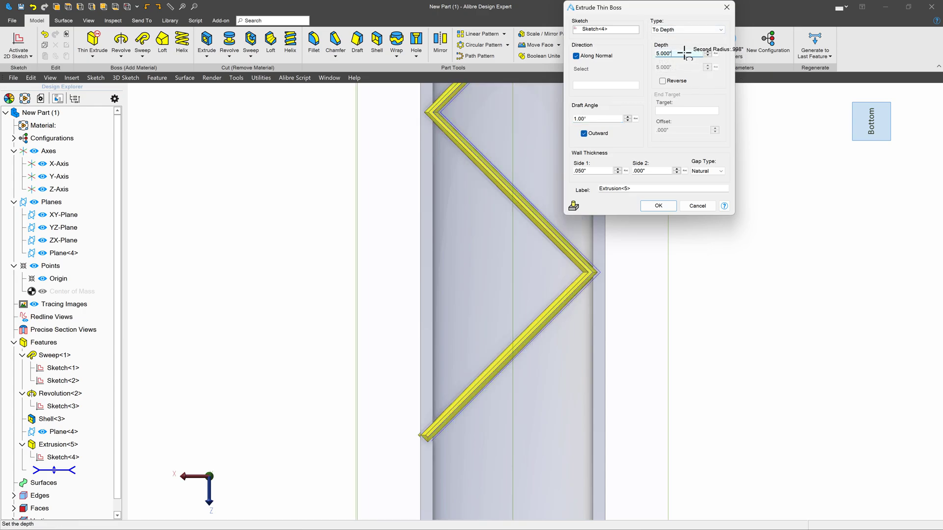
- Set the extrusion type to To Next and create the thin zigzag boss
{"action": "left_click", "coordinate": [676, 30]}
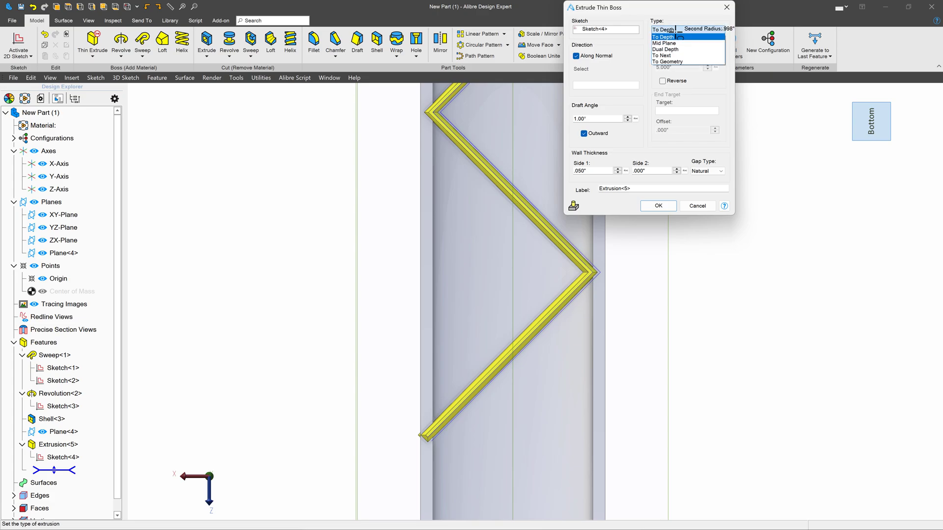
{"action": "left_click", "coordinate": [669, 56]}
{"action": "scroll", "coordinate": [370, 331], "scroll_direction": "down", "scroll_amount": 5}
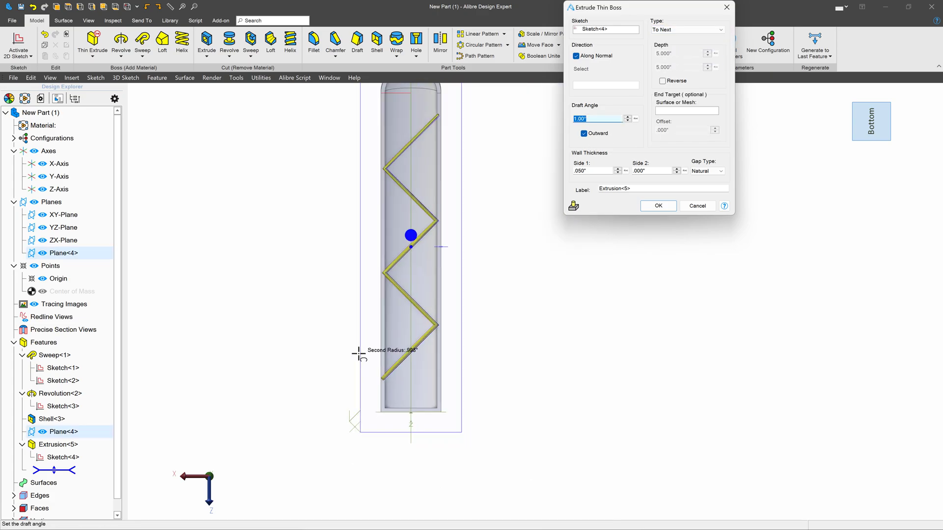
{"action": "scroll", "coordinate": [428, 148], "scroll_direction": "up", "scroll_amount": 5}
{"action": "scroll", "coordinate": [423, 153], "scroll_direction": "down", "scroll_amount": 2}
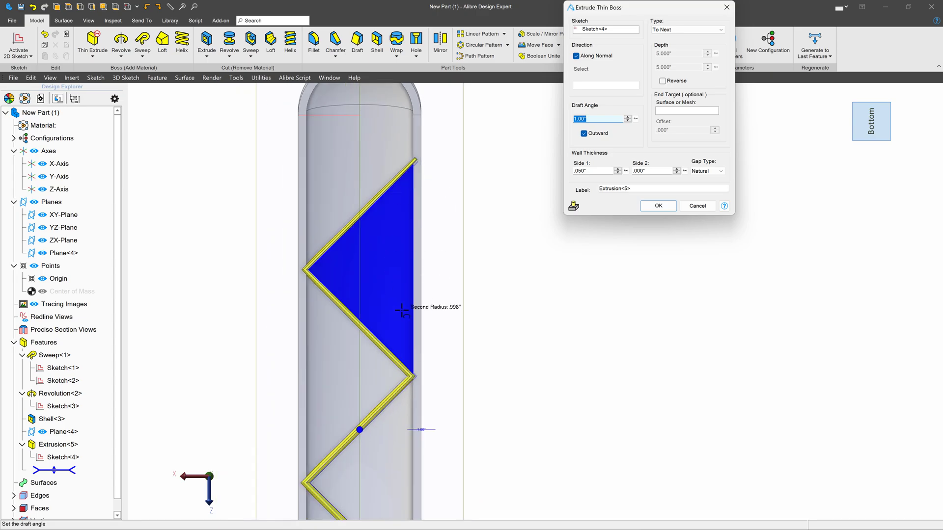
{"action": "left_click", "coordinate": [658, 206]}
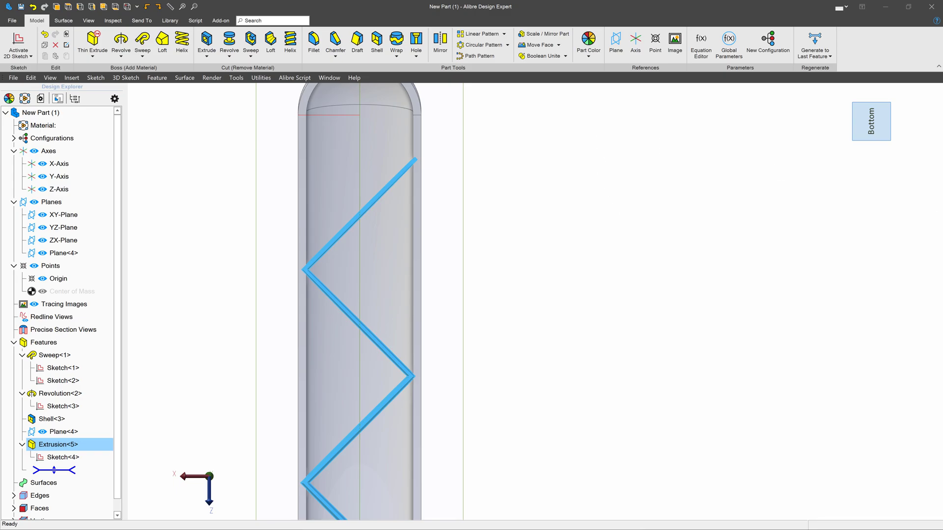
- Mirror the zigzag thin extrusion about the YZ-Plane to form a crossing rib pattern
{"action": "scroll", "coordinate": [608, 307], "scroll_direction": "down", "scroll_amount": 4}
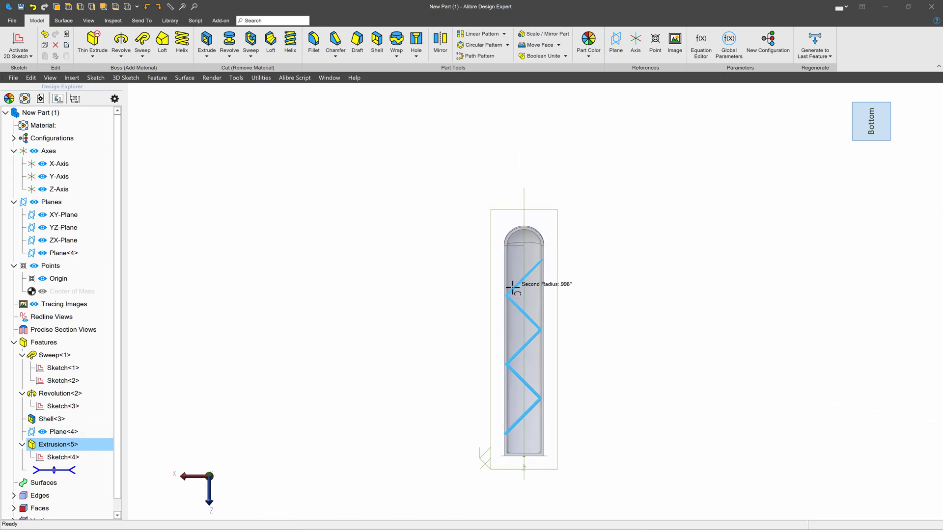
{"action": "scroll", "coordinate": [540, 369], "scroll_direction": "up", "scroll_amount": 2}
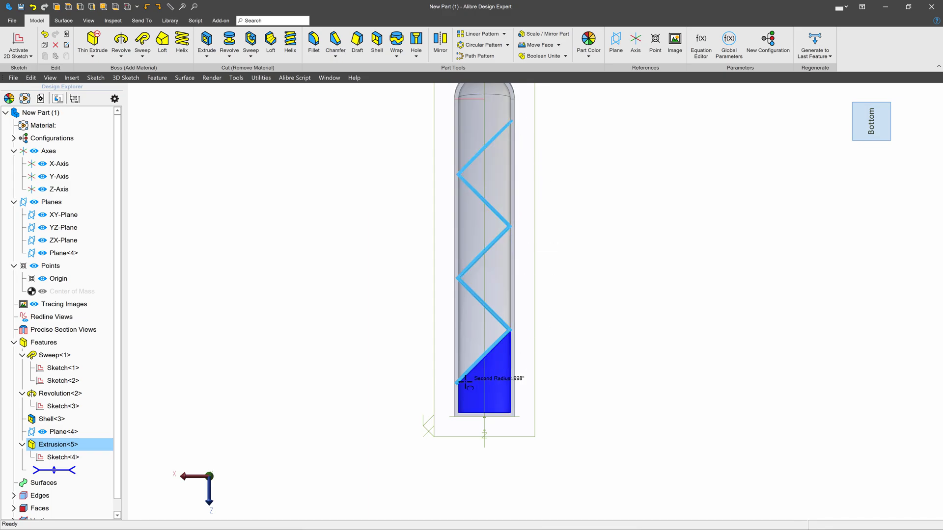
{"action": "mouse_move", "coordinate": [464, 383]}
{"action": "middle_mouse_down"}
{"action": "mouse_move", "coordinate": [445, 370]}
{"action": "mouse_move", "coordinate": [464, 377]}
{"action": "middle_mouse_up"}
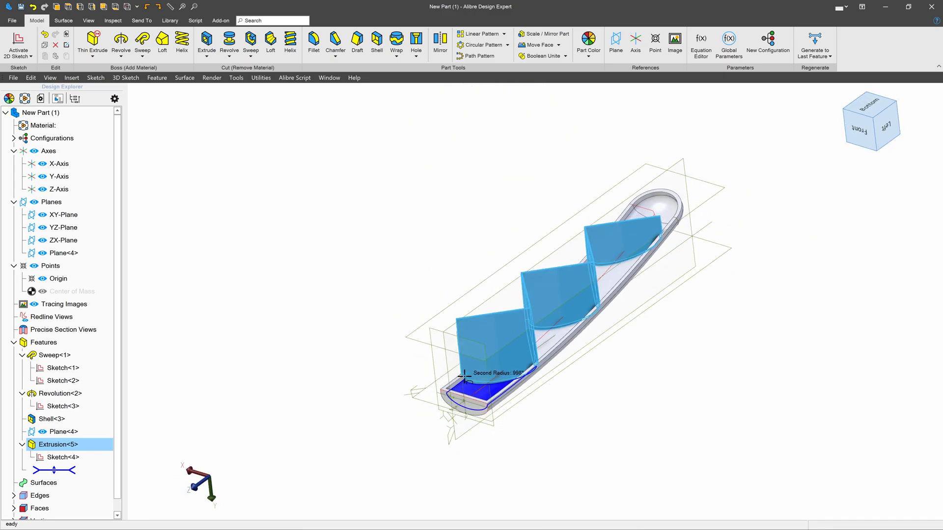
{"action": "left_click", "coordinate": [441, 54]}
{"action": "left_click", "coordinate": [292, 167]}
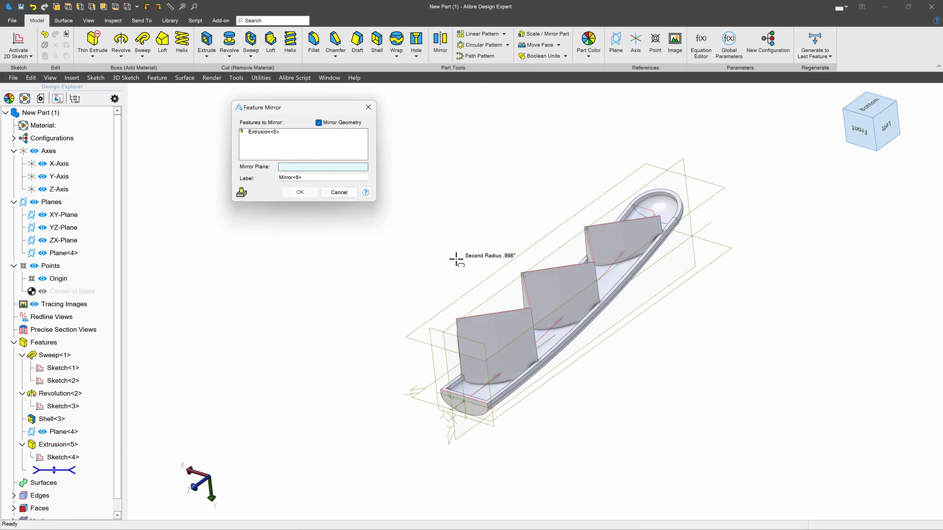
{"action": "left_click", "coordinate": [446, 366]}
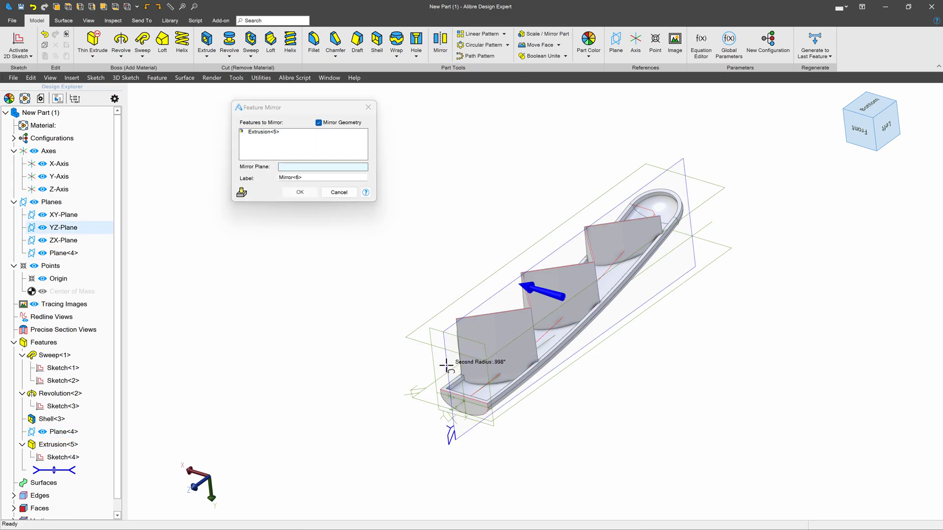
{"action": "left_click", "coordinate": [300, 192]}
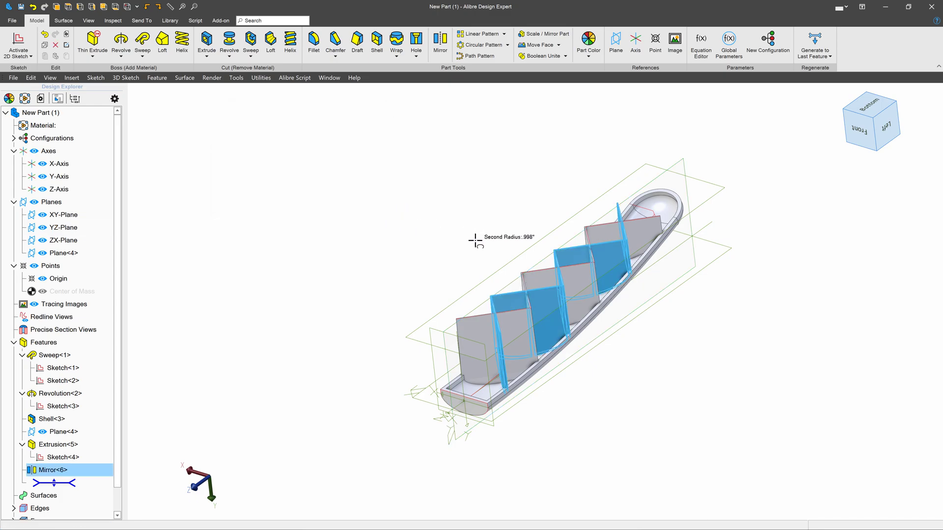
- Start a new 2D sketch on the offset plane at the part's open side and orient the view to it
{"action": "left_click", "coordinate": [466, 290]}
{"action": "left_click", "coordinate": [32, 35]}
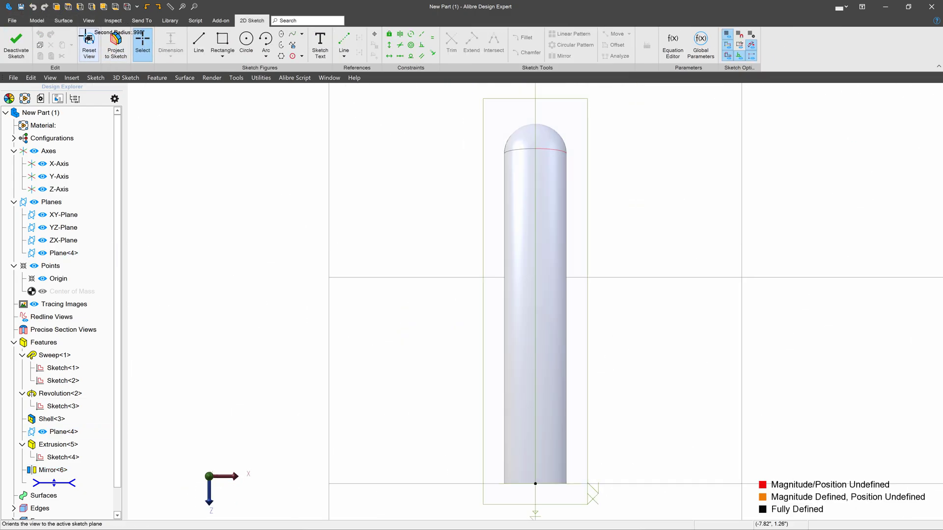
{"action": "left_click", "coordinate": [87, 36]}
- Project the two straight inner wall edges and the inner rounded-end arc into the sketch as reference figures associated with their sources
{"action": "scroll", "coordinate": [561, 121], "scroll_direction": "up", "scroll_amount": 1}
{"action": "scroll", "coordinate": [560, 121], "scroll_direction": "down", "scroll_amount": 3}
{"action": "scroll", "coordinate": [574, 374], "scroll_direction": "up", "scroll_amount": 3}
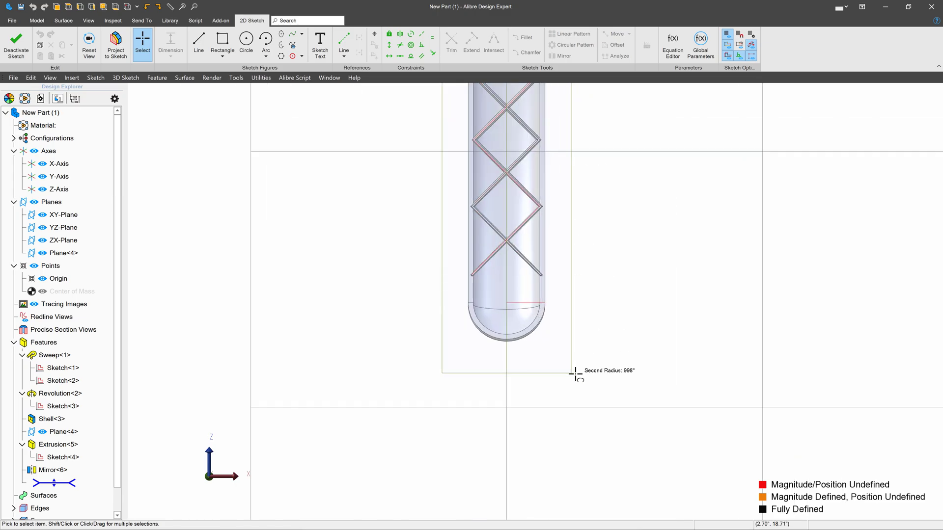
{"action": "scroll", "coordinate": [499, 337], "scroll_direction": "up", "scroll_amount": 2}
{"action": "scroll", "coordinate": [475, 289], "scroll_direction": "up", "scroll_amount": 2}
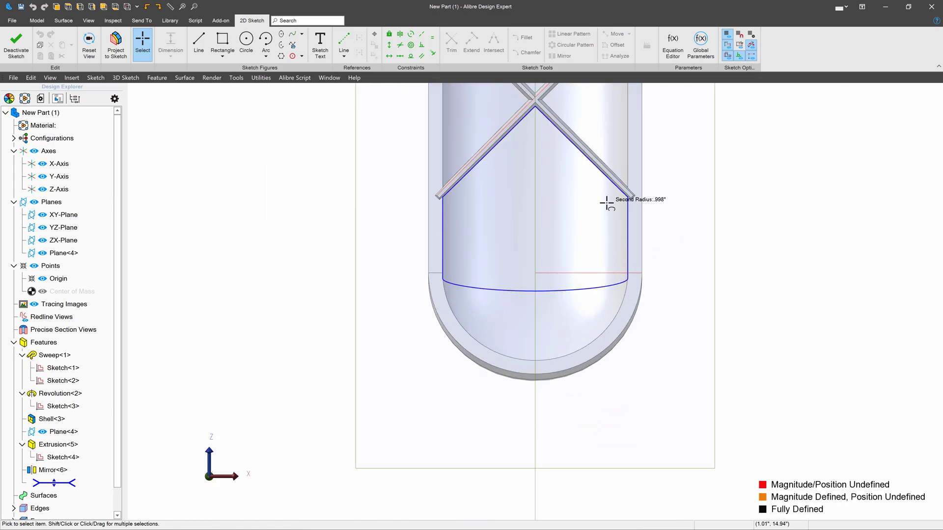
{"action": "left_click", "coordinate": [116, 42]}
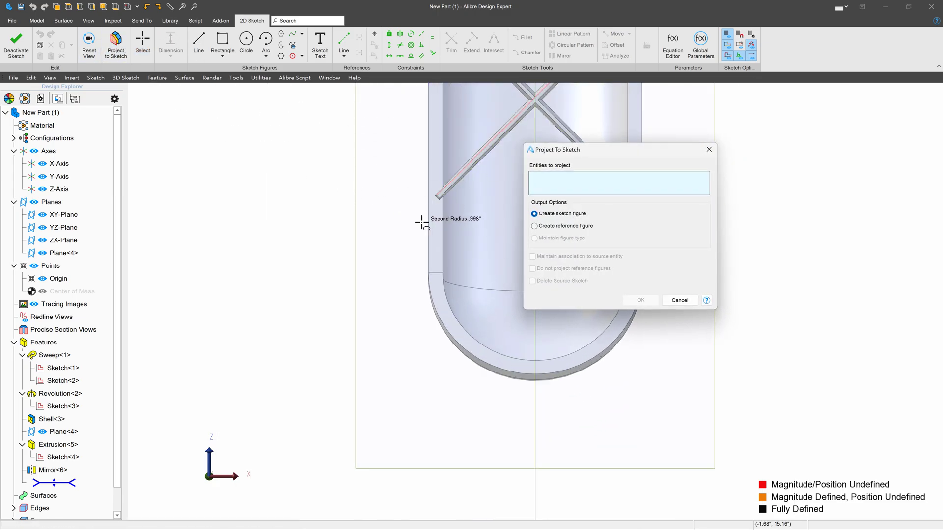
{"action": "left_click", "coordinate": [443, 231]}
{"action": "left_click_drag", "start_coordinate": [577, 154], "coordinate": [778, 159]}
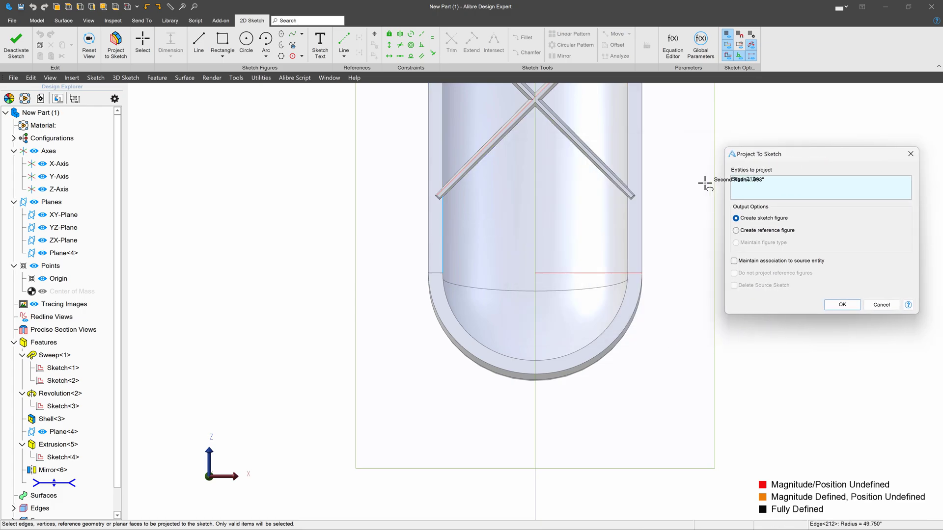
{"action": "left_click", "coordinate": [632, 229]}
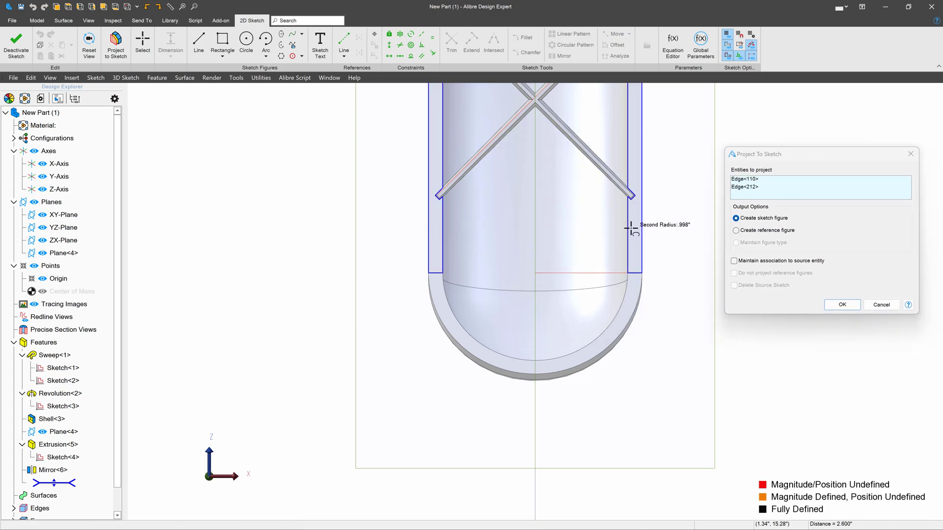
{"action": "left_click", "coordinate": [614, 312]}
{"action": "left_click", "coordinate": [734, 261]}
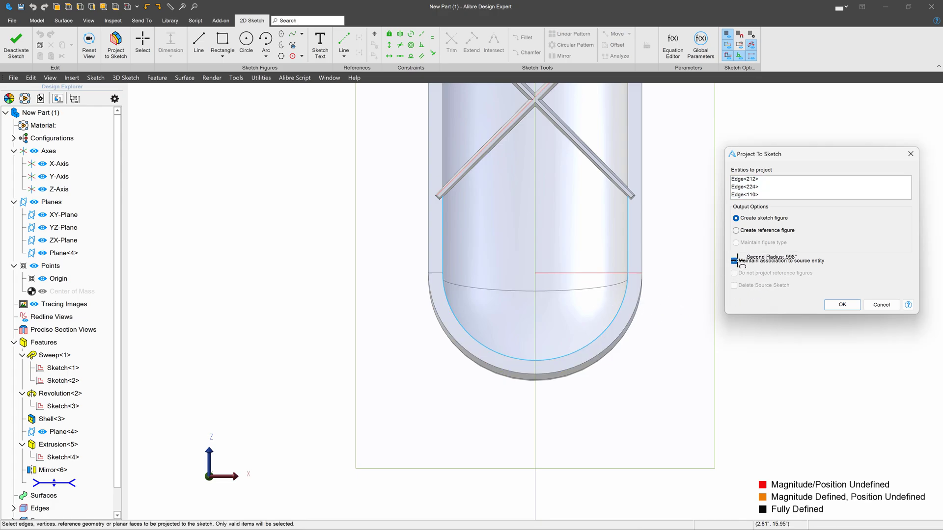
{"action": "left_click", "coordinate": [841, 304]}
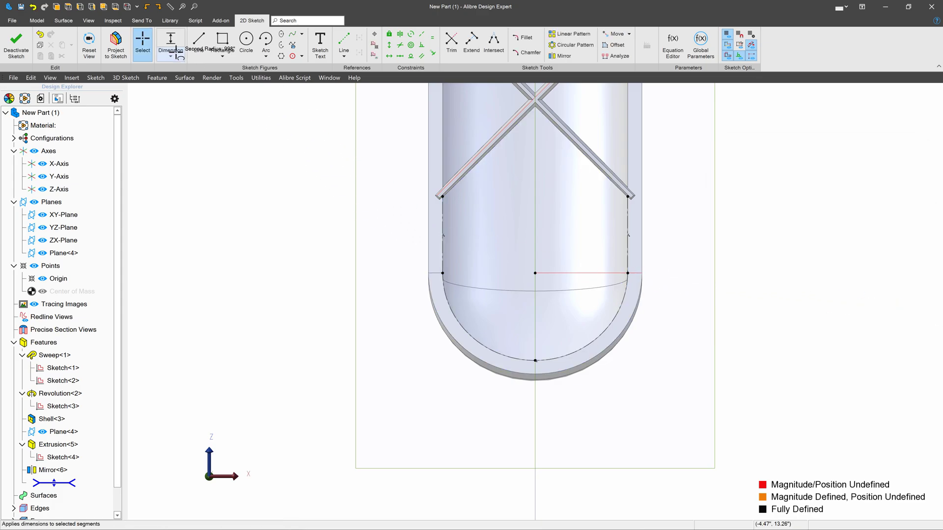
- Draw two connected lines from the upper ends of both side reference edges to the centre of the rounded end's arc, forming a V
{"action": "left_click", "coordinate": [204, 33]}
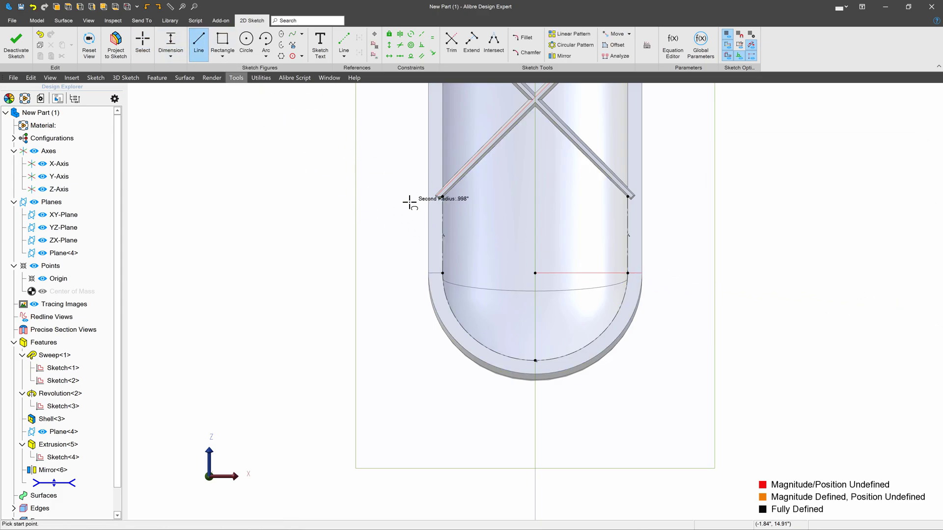
{"action": "left_click", "coordinate": [443, 196]}
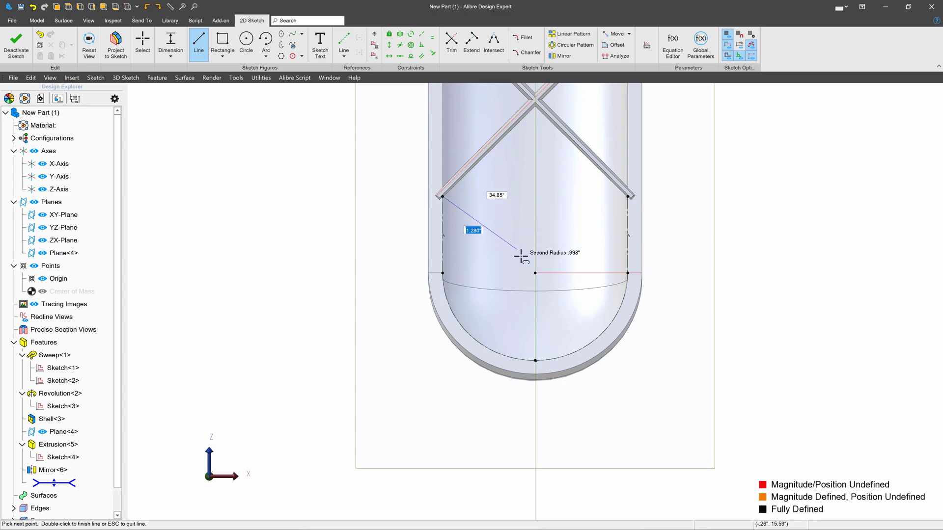
{"action": "left_click", "coordinate": [535, 273]}
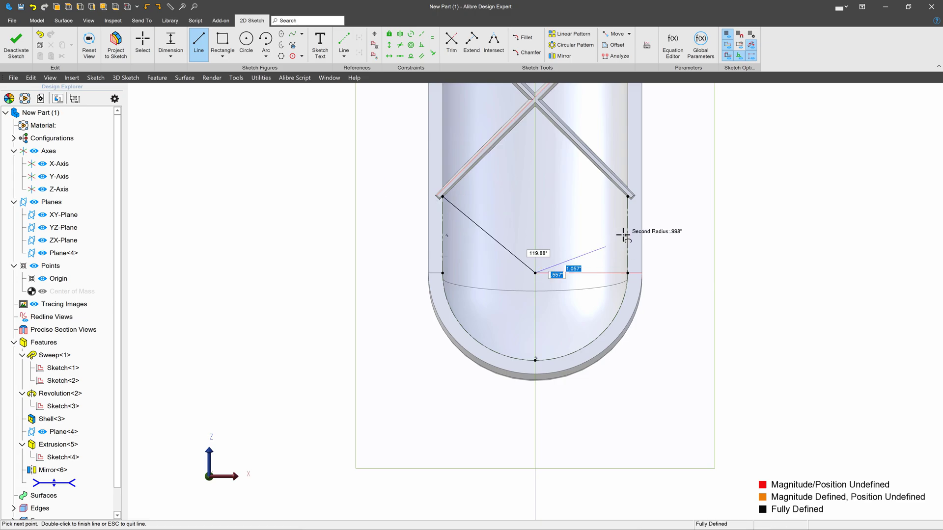
{"action": "left_click", "coordinate": [628, 197]}
{"action": "key", "text": "Escape"}
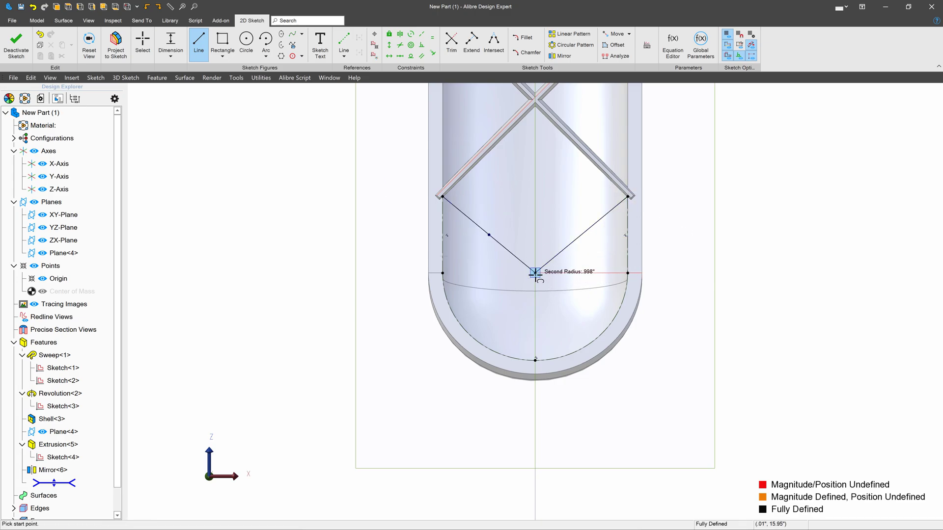
- Draw two slanted lines from the arc centre out to the rounded reference arc, one on each side of the centreline
{"action": "left_click", "coordinate": [535, 273]}
{"action": "left_click", "coordinate": [620, 307]}
{"action": "left_click", "coordinate": [535, 279]}
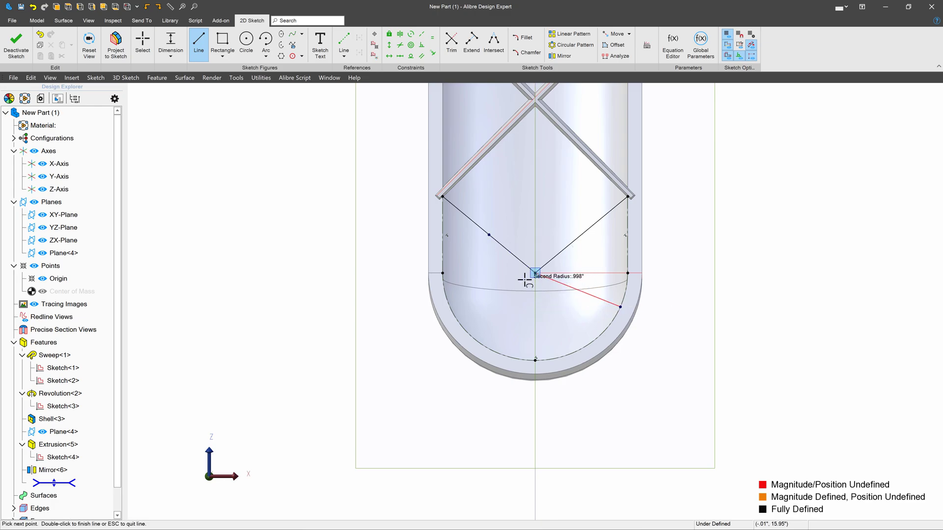
{"action": "double_click", "coordinate": [471, 326]}
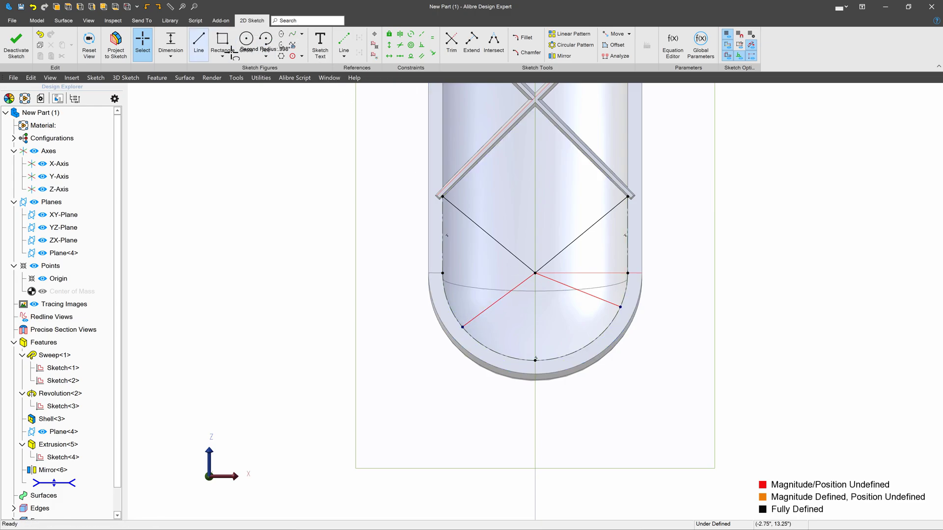
- Draw a vertical line from the arc centre to the midpoint of the rounded reference arc
{"action": "left_click", "coordinate": [198, 43]}
{"action": "double_click", "coordinate": [539, 275]}
{"action": "left_click", "coordinate": [536, 274]}
{"action": "double_click", "coordinate": [535, 360]}
{"action": "key", "text": "Escape"}
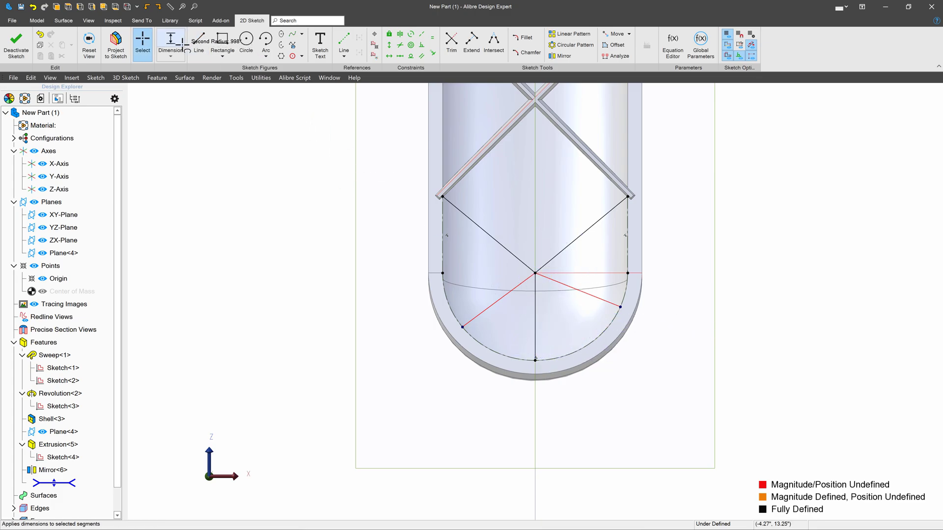
- Constrain the outer endpoints of the two slanted lines on the arc to be horizontally aligned
{"action": "left_click", "coordinate": [390, 56]}
{"action": "left_click", "coordinate": [462, 327]}
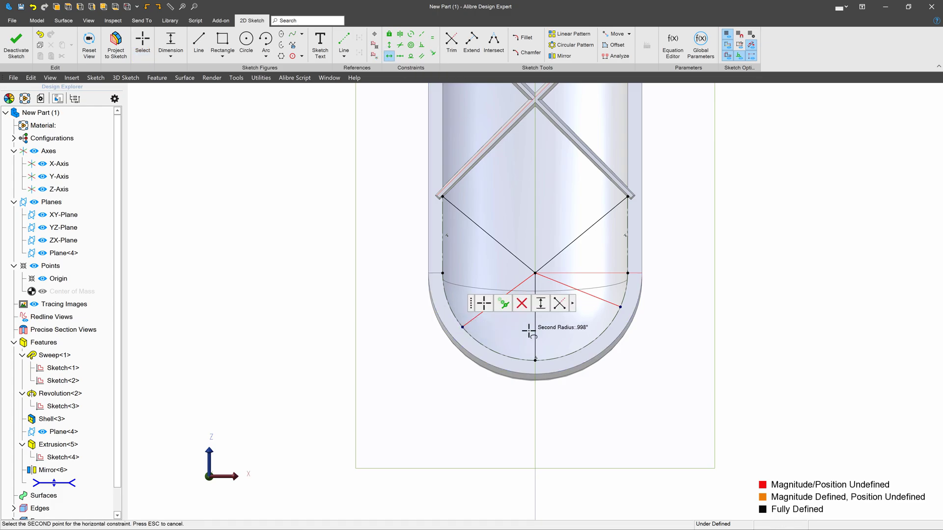
{"action": "left_click", "coordinate": [621, 307]}
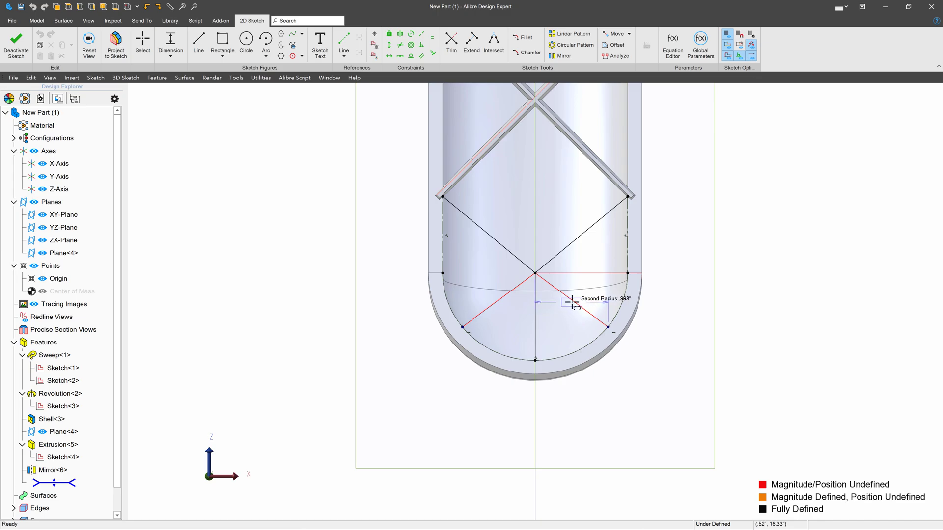
- Dimension the angle between the vertical centre line and the adjacent slanted line at 45°
{"action": "left_click", "coordinate": [536, 318]}
{"action": "left_click", "coordinate": [580, 306]}
{"action": "left_click", "coordinate": [605, 401]}
{"action": "type", "text": "45"}
{"action": "key", "text": "Return"}
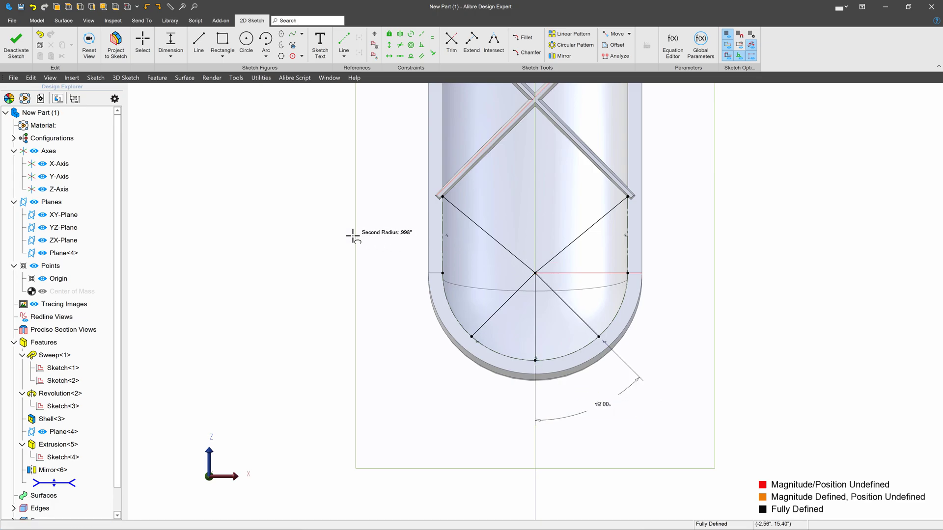
- Finish the spoke sketch and set up a thin boss extrusion of it with the type To Next
{"action": "left_click", "coordinate": [16, 43]}
{"action": "left_click", "coordinate": [93, 39]}
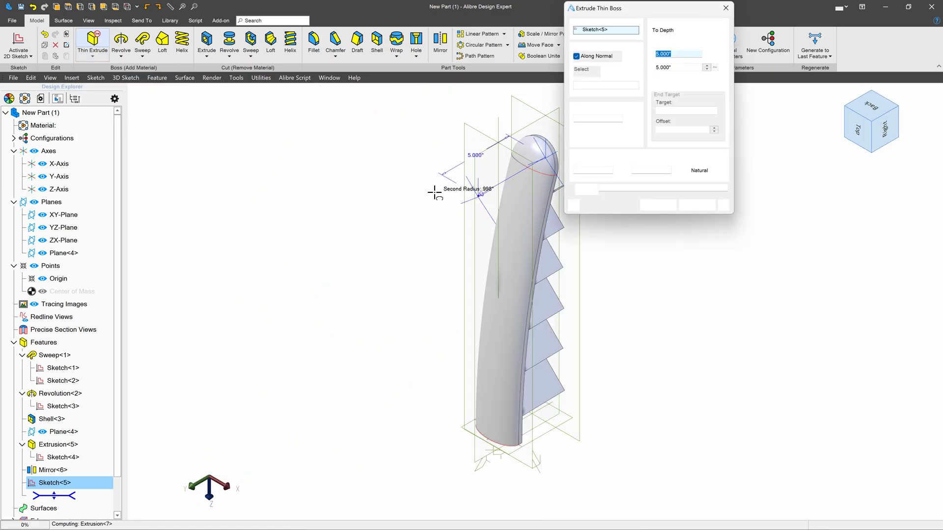
{"action": "left_click", "coordinate": [893, 127]}
{"action": "scroll", "coordinate": [654, 310], "scroll_direction": "up", "scroll_amount": 5}
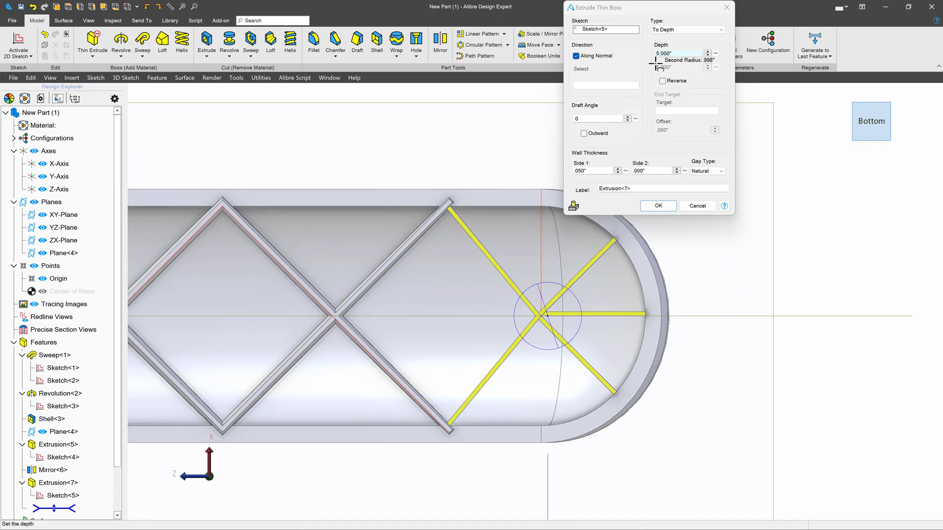
{"action": "left_click", "coordinate": [673, 29]}
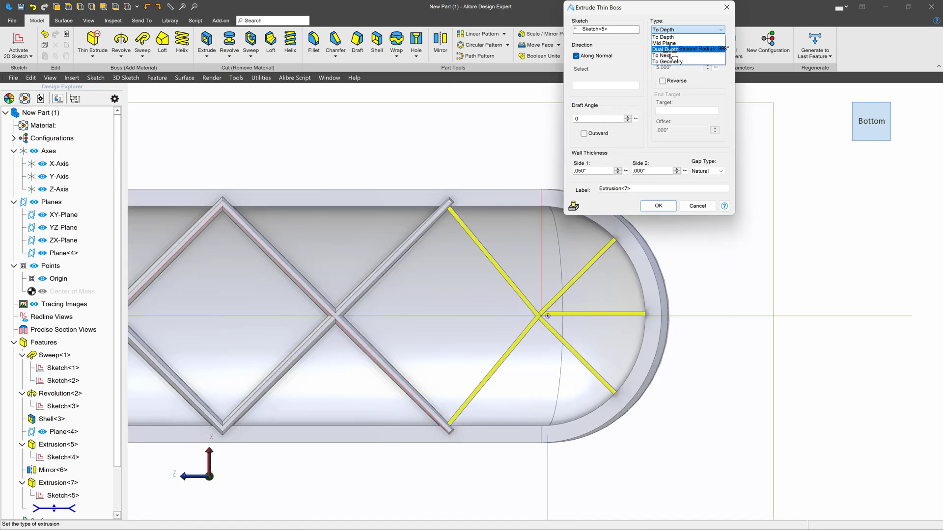
{"action": "left_click", "coordinate": [657, 54]}
- Give the thin spoke boss a 1° outward draft angle and create it
{"action": "left_click", "coordinate": [594, 115]}
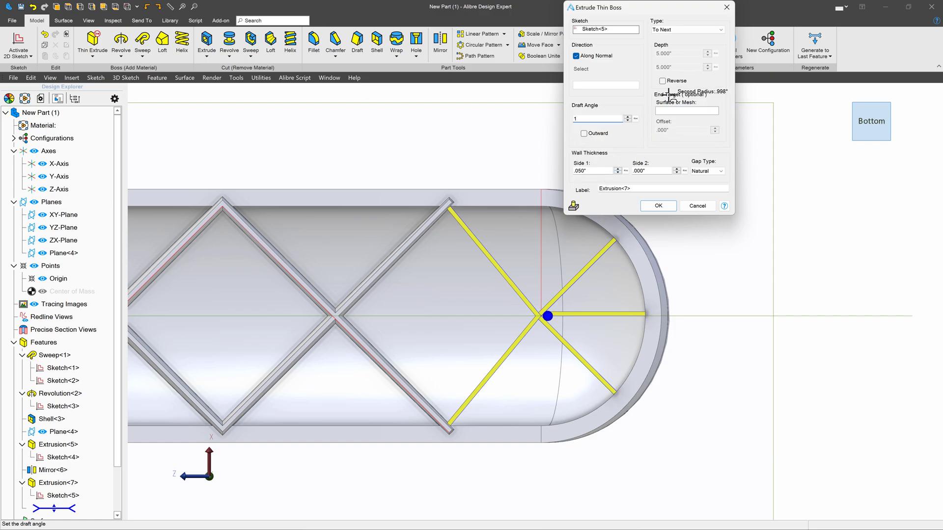
{"action": "left_click", "coordinate": [617, 27]}
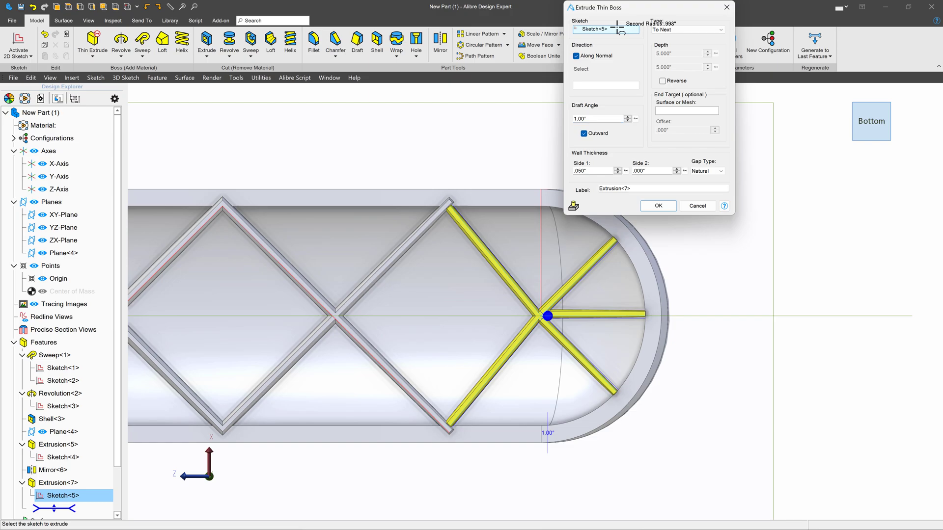
{"action": "left_click", "coordinate": [661, 204]}
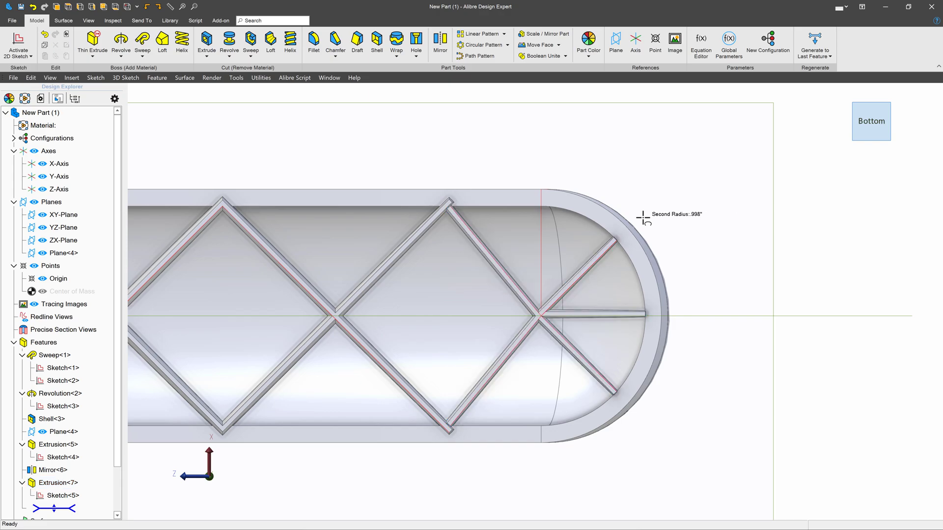
- Start a new 2D sketch on the YZ-Plane
{"action": "middle_click_drag", "start_coordinate": [643, 218], "coordinate": [648, 209]}
{"action": "scroll", "coordinate": [647, 205], "scroll_direction": "down", "scroll_amount": 5}
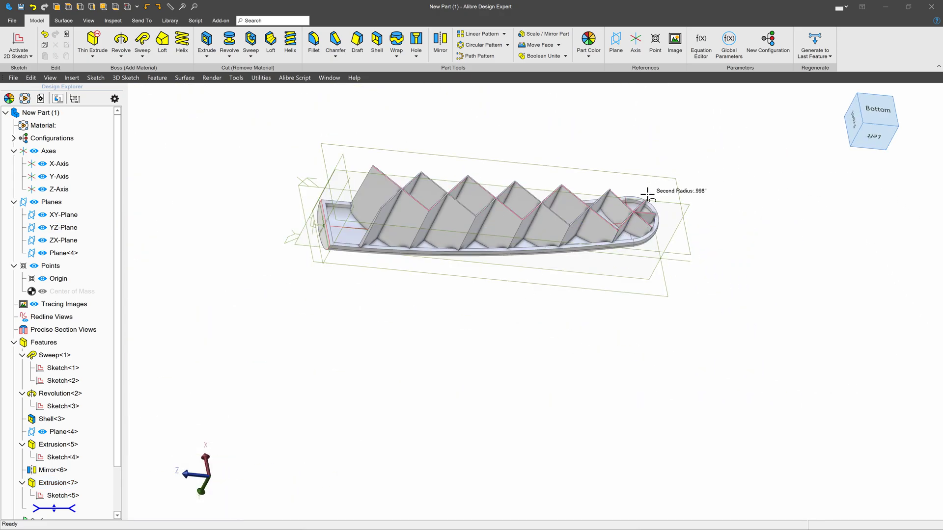
{"action": "left_click", "coordinate": [666, 201]}
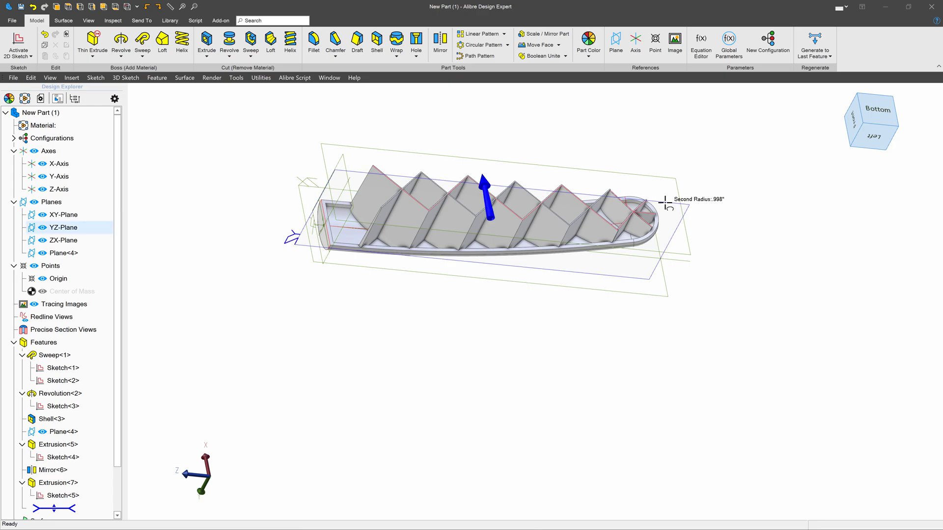
{"action": "left_click", "coordinate": [10, 43]}
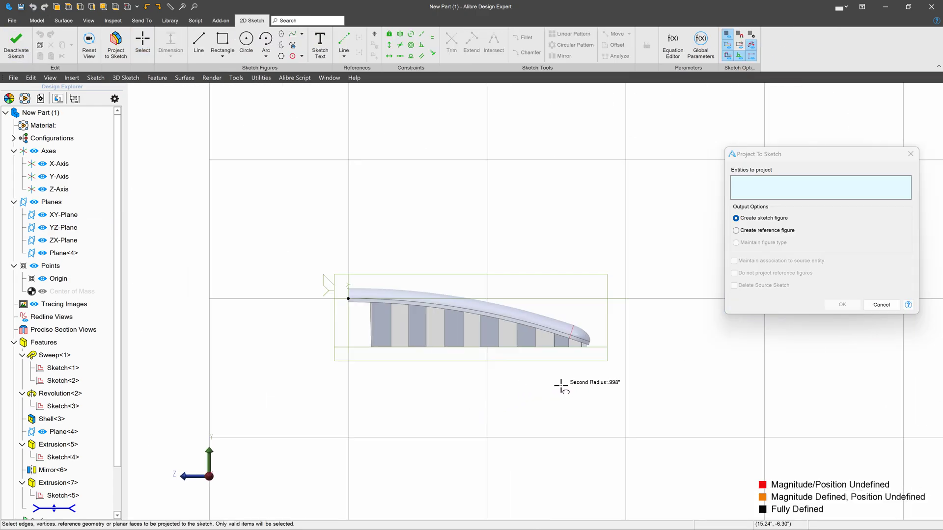
- Project the shell's outer rim edges, the rounded end and the long side, as sketch figures that maintain association to their source
{"action": "scroll", "coordinate": [561, 386], "scroll_direction": "up", "scroll_amount": 6}
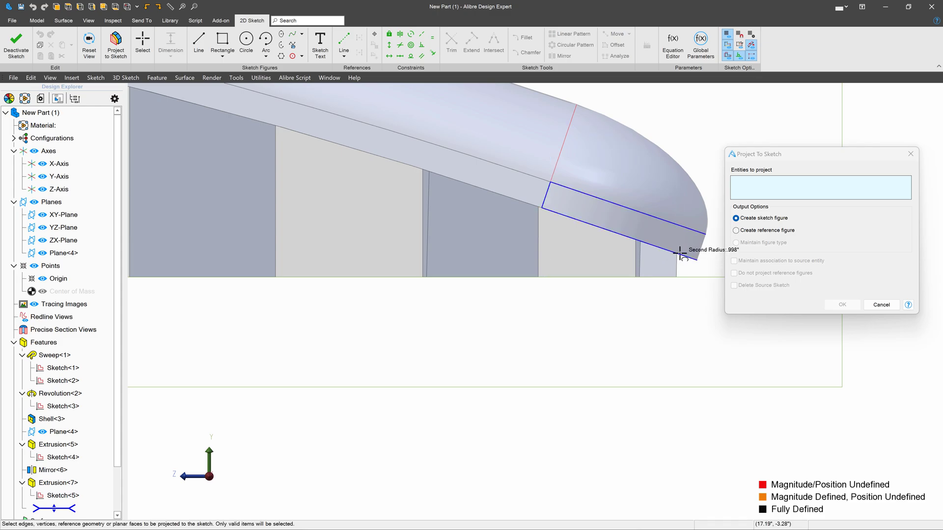
{"action": "middle_click_drag", "start_coordinate": [680, 254], "coordinate": [679, 252]}
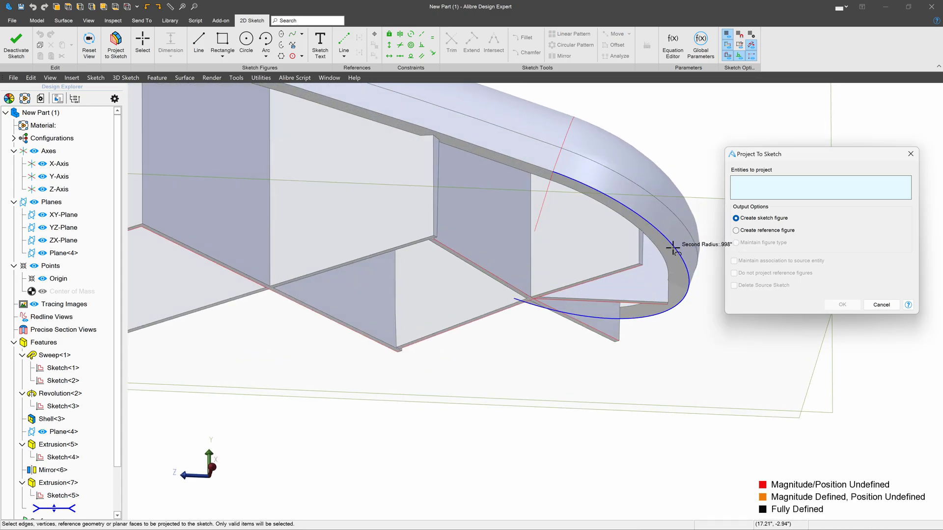
{"action": "left_click", "coordinate": [674, 247]}
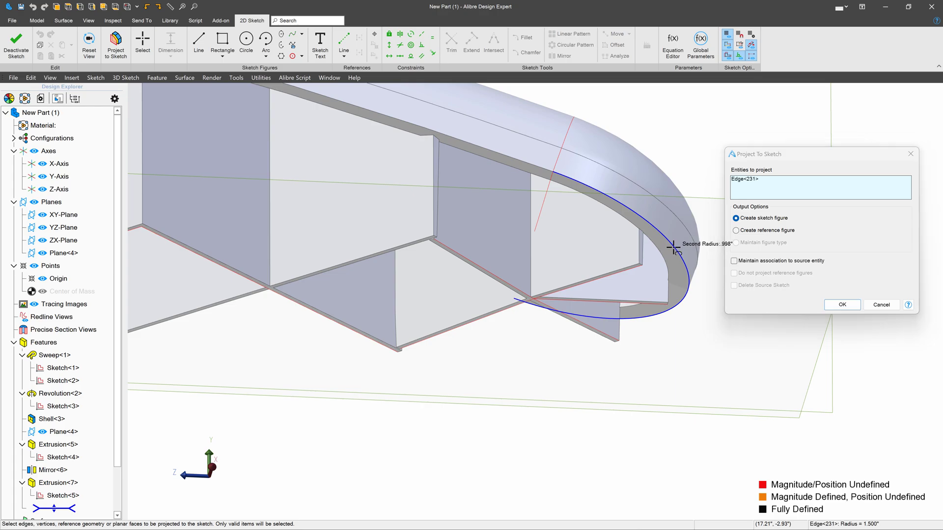
{"action": "left_click", "coordinate": [505, 156]}
{"action": "scroll", "coordinate": [565, 324], "scroll_direction": "down", "scroll_amount": 5}
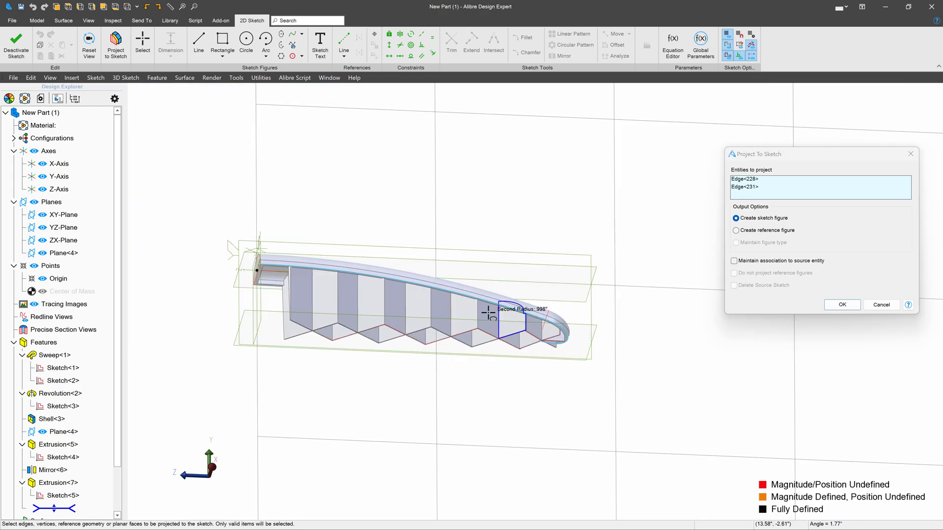
{"action": "left_click", "coordinate": [734, 260]}
{"action": "left_click", "coordinate": [838, 304]}
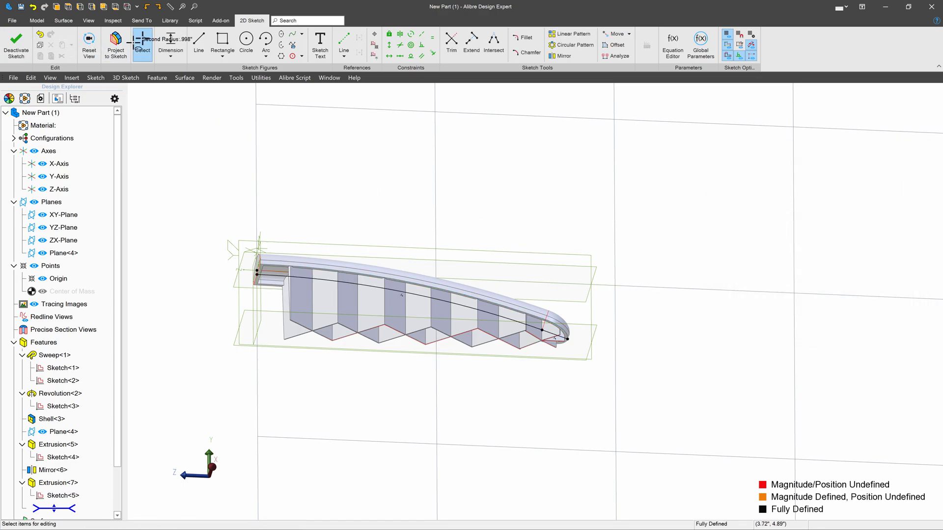
- Close the profile below the projected rim curve with three lines enclosing the protruding ribs, the short end line about 0.72" long
{"action": "left_click", "coordinate": [89, 39]}
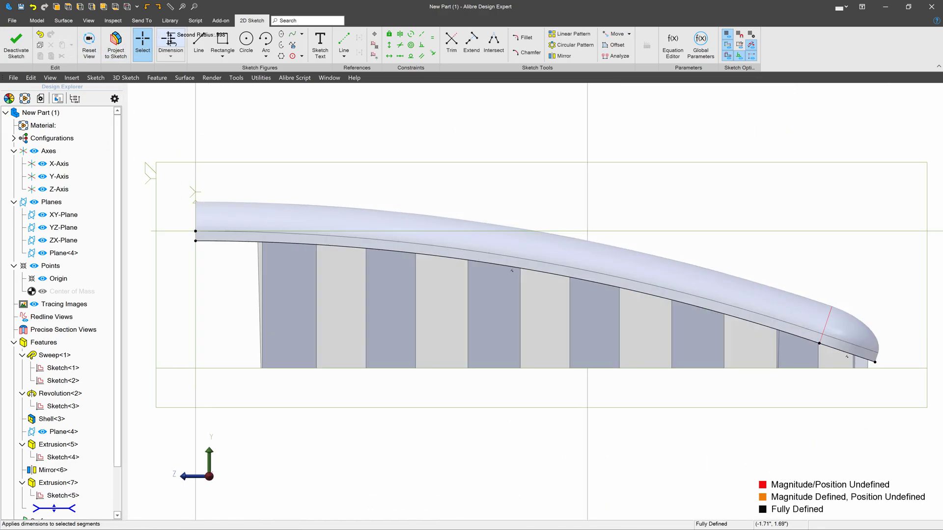
{"action": "left_click", "coordinate": [197, 40]}
{"action": "left_click", "coordinate": [874, 362]}
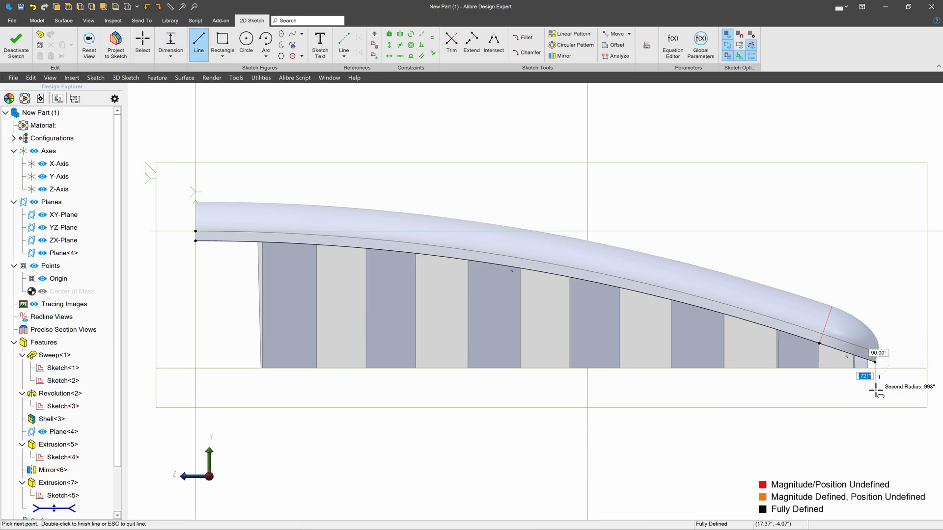
{"action": "left_click", "coordinate": [875, 390]}
{"action": "left_click", "coordinate": [196, 388]}
{"action": "left_click", "coordinate": [196, 241]}
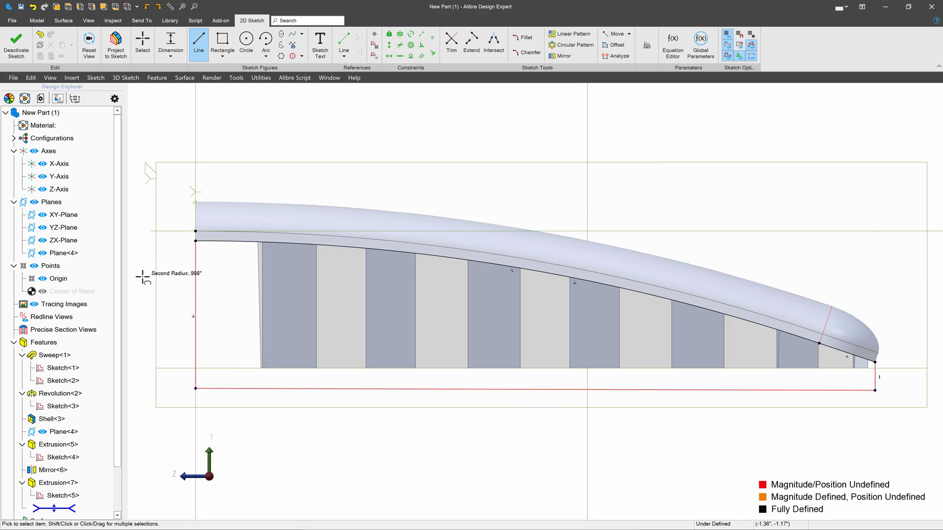
{"action": "key", "text": "Escape"}
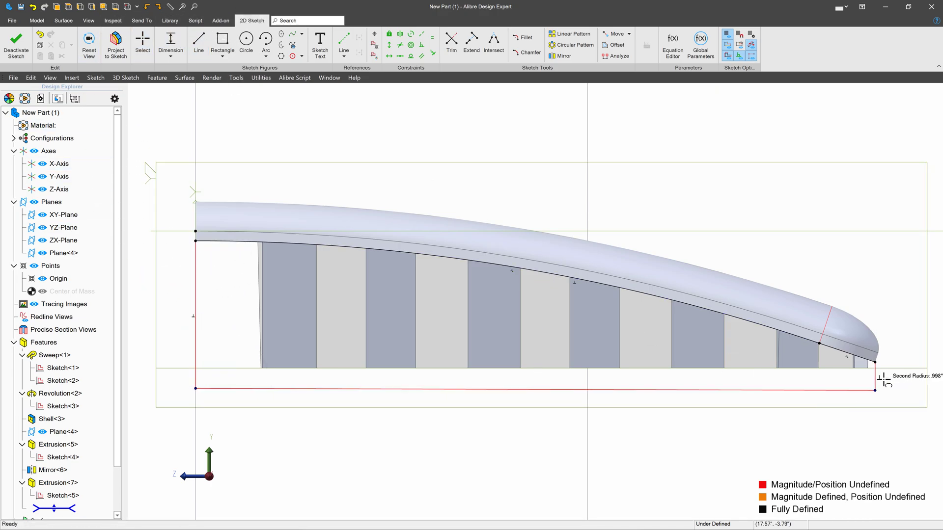
- Dimension the short end line at 0.75" and make the profile's long lower line horizontal to finish the sketch
{"action": "left_click", "coordinate": [910, 372]}
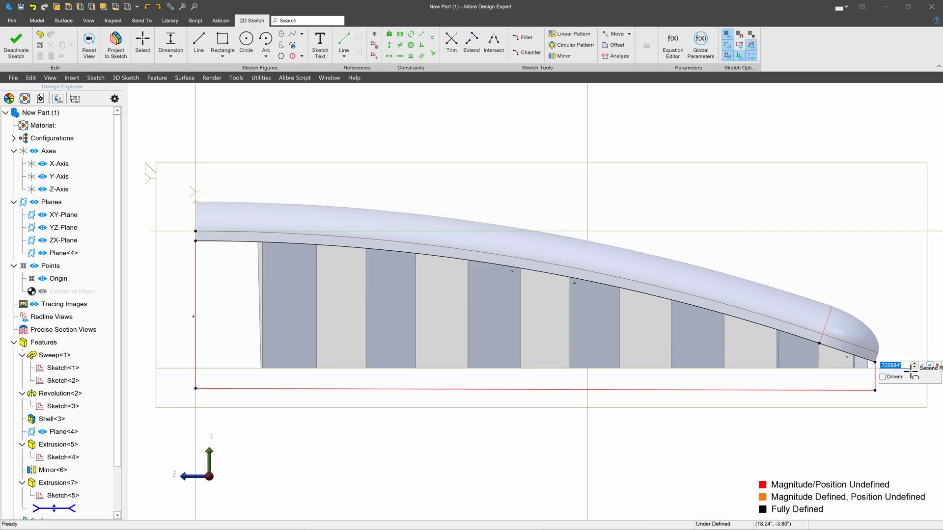
{"action": "key", "text": "Return"}
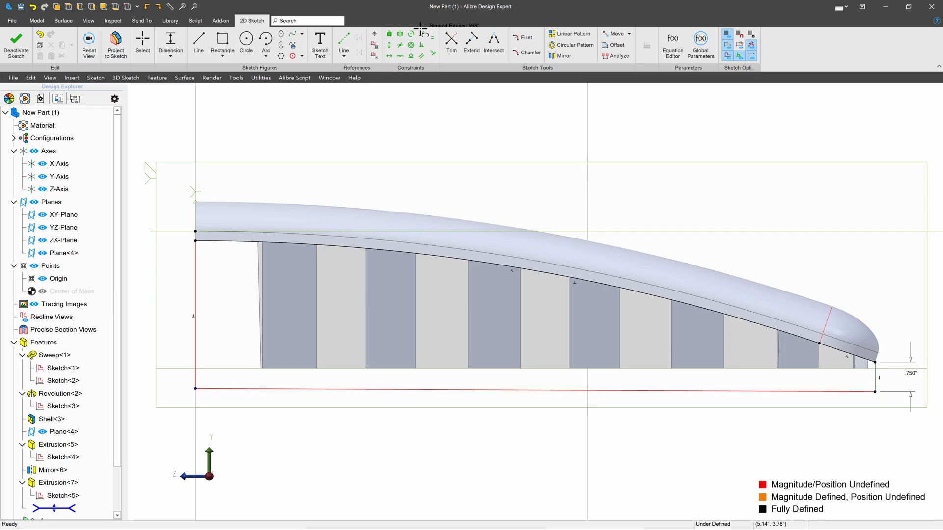
{"action": "left_click", "coordinate": [388, 56]}
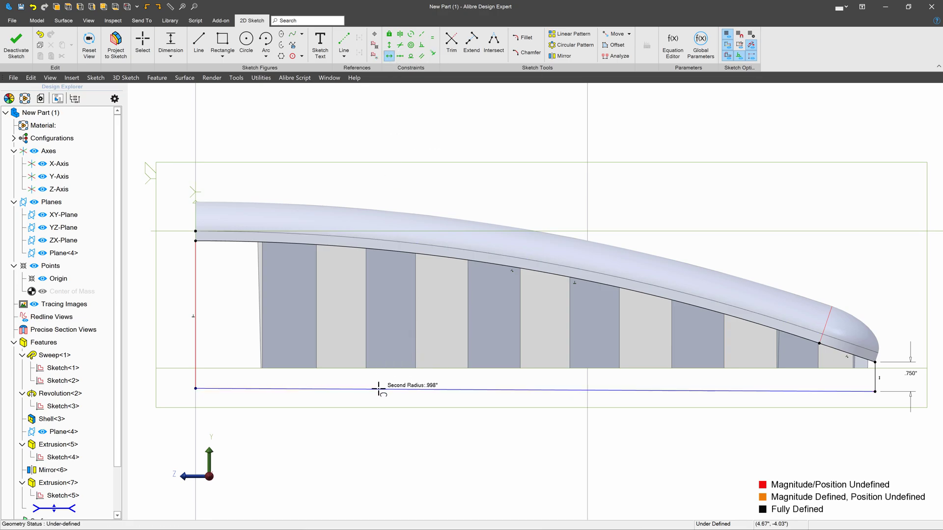
{"action": "left_click", "coordinate": [382, 389]}
{"action": "key", "text": "Escape"}
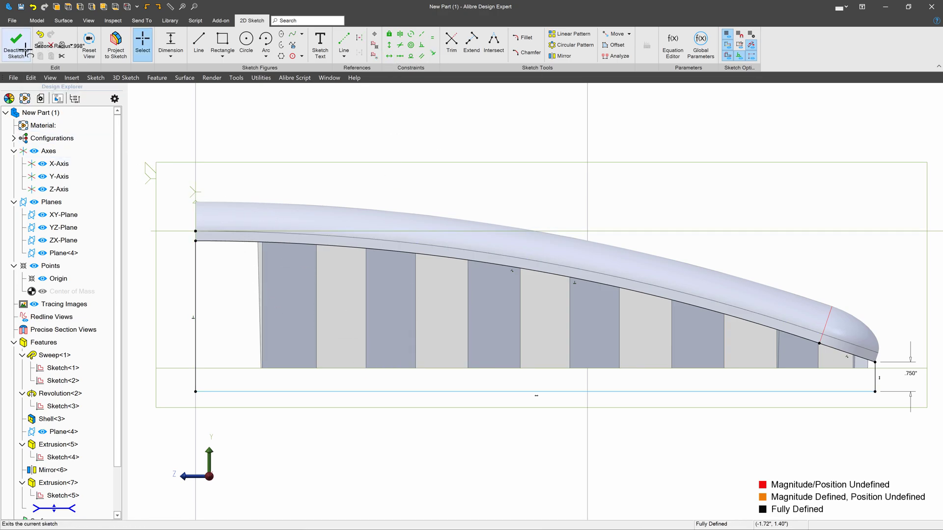
{"action": "left_click", "coordinate": [12, 49]}
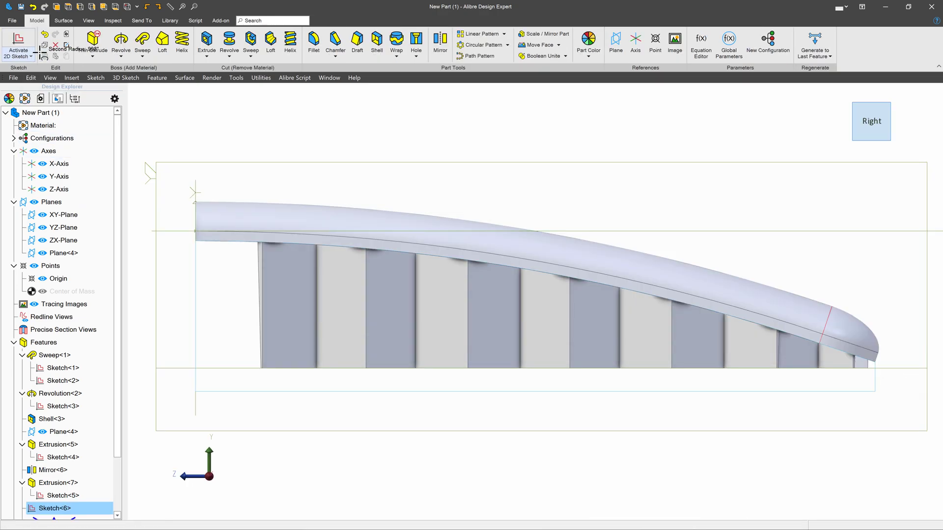
- Revolve-cut the closed profile 360° around its vertical sketch line to trim the protruding ribs
{"action": "left_click", "coordinate": [229, 40]}
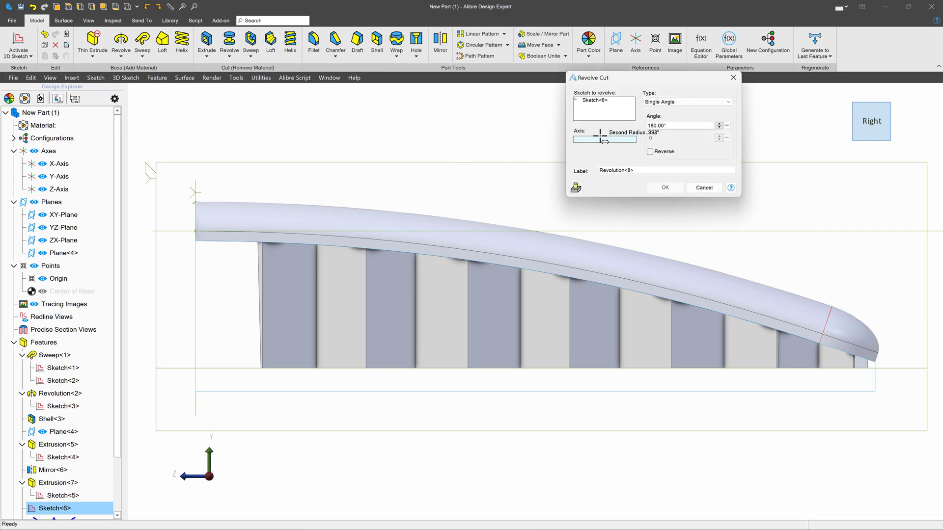
{"action": "left_click", "coordinate": [195, 253]}
{"action": "scroll", "coordinate": [379, 305], "scroll_direction": "down", "scroll_amount": 2}
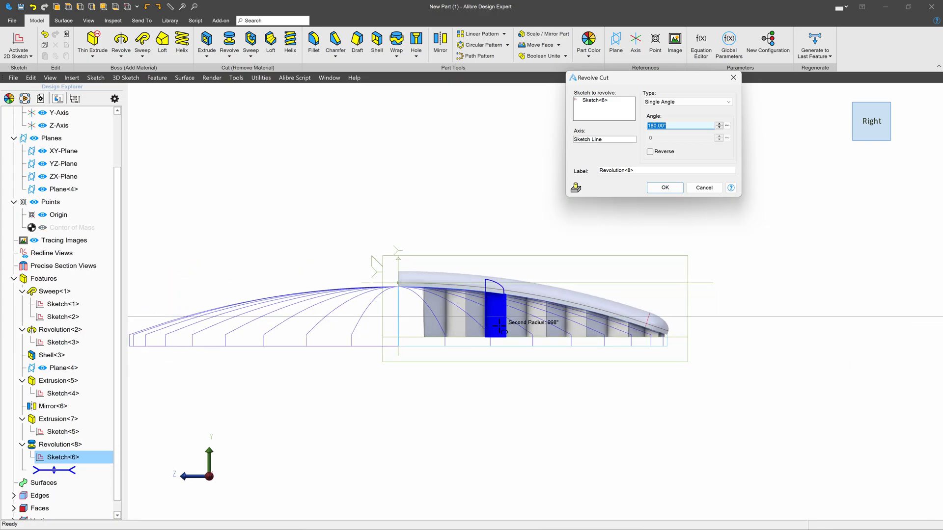
{"action": "scroll", "coordinate": [493, 314], "scroll_direction": "down", "scroll_amount": 2}
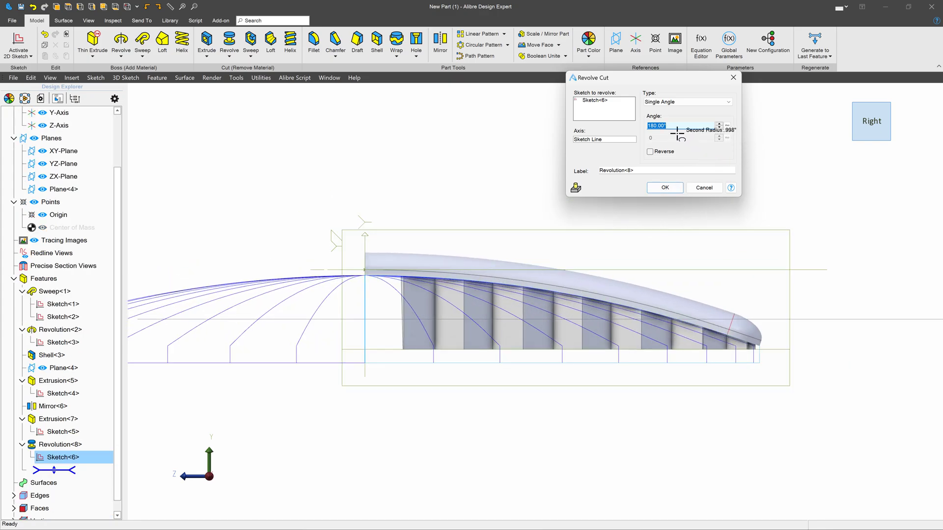
{"action": "type", "text": "360"}
{"action": "key", "text": "Return"}
- Start a new 2D sketch on Plane<4>, viewed from the ribbed underside
{"action": "scroll", "coordinate": [542, 142], "scroll_direction": "down", "scroll_amount": 2}
{"action": "middle_click_drag", "start_coordinate": [539, 263], "coordinate": [462, 195]}
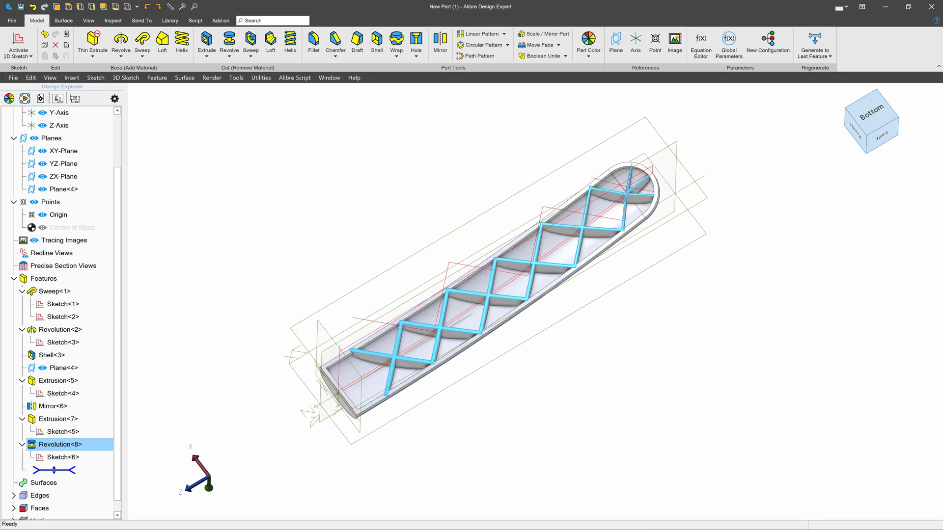
{"action": "left_click", "coordinate": [700, 205]}
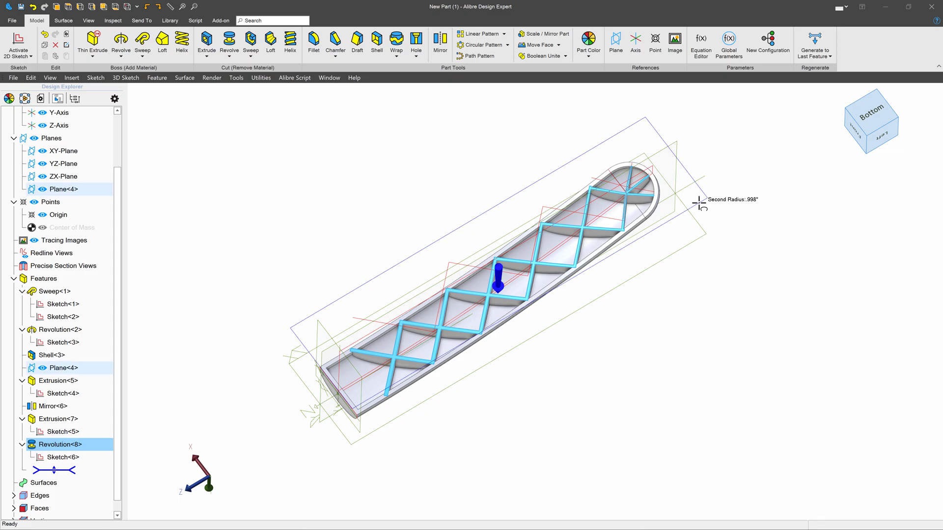
{"action": "left_click", "coordinate": [17, 35]}
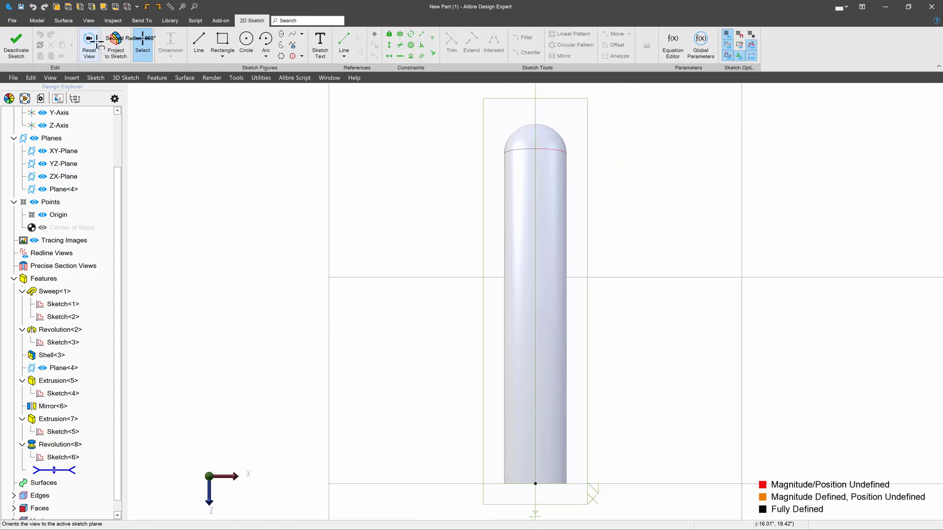
{"action": "left_click", "coordinate": [90, 42]}
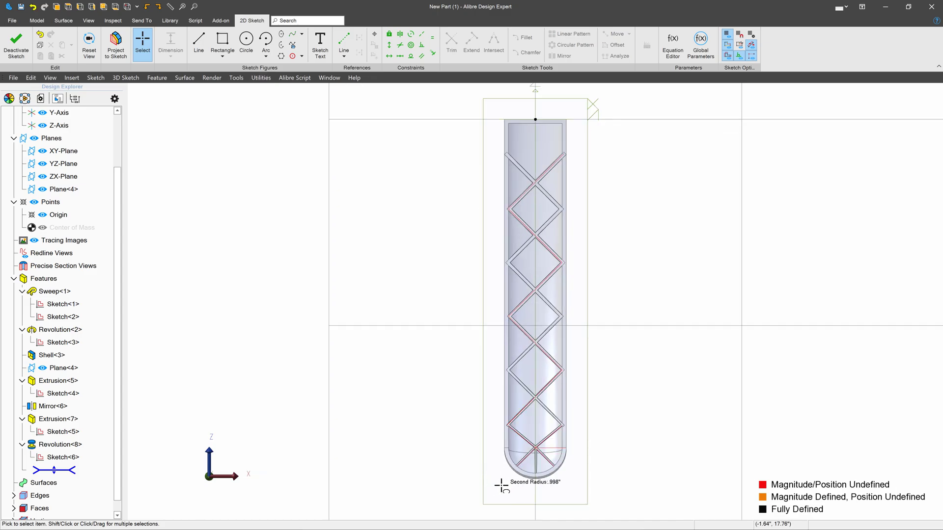
- Project the two rib sketch lines meeting at the spoke centre as reference figures that maintain association to their source
{"action": "scroll", "coordinate": [501, 486], "scroll_direction": "up", "scroll_amount": 5}
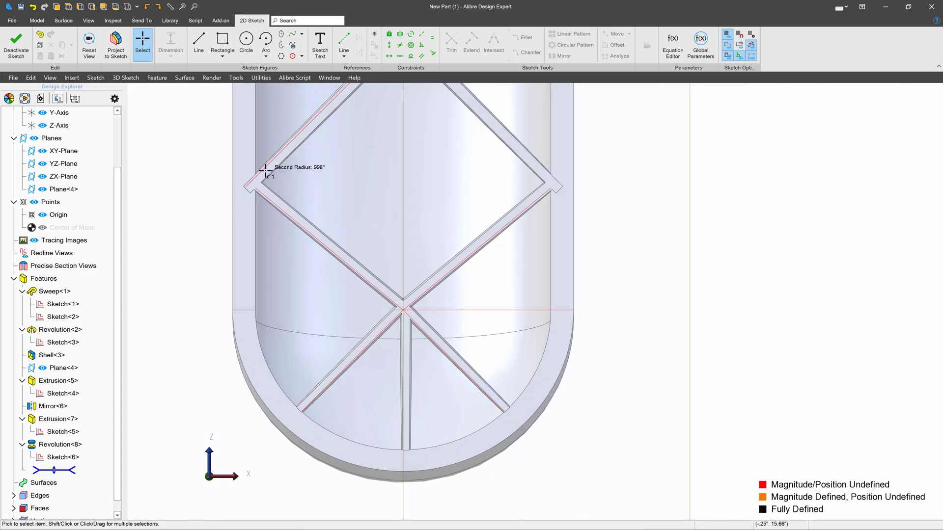
{"action": "left_click", "coordinate": [117, 39]}
{"action": "scroll", "coordinate": [402, 310], "scroll_direction": "up", "scroll_amount": 3}
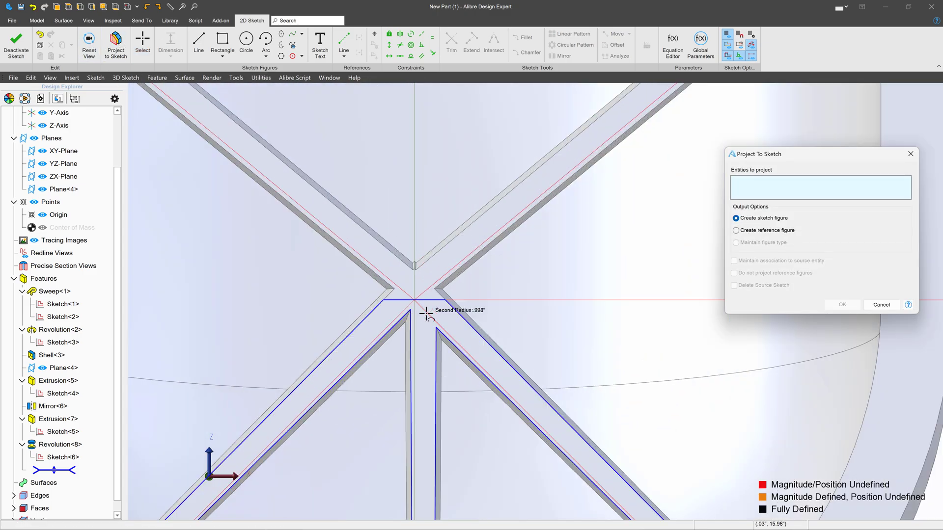
{"action": "left_click", "coordinate": [427, 313]}
{"action": "left_click", "coordinate": [444, 269]}
{"action": "left_click", "coordinate": [734, 261]}
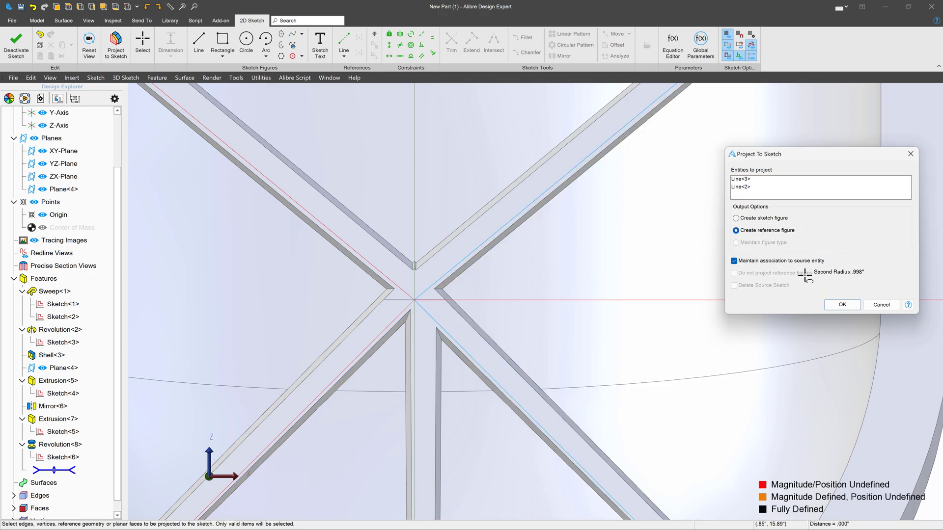
{"action": "left_click", "coordinate": [842, 305]}
- Sketch a circle centred on the spoke intersection with a 1" diameter and finish the sketch
{"action": "left_click", "coordinate": [246, 40]}
{"action": "left_click", "coordinate": [416, 300]}
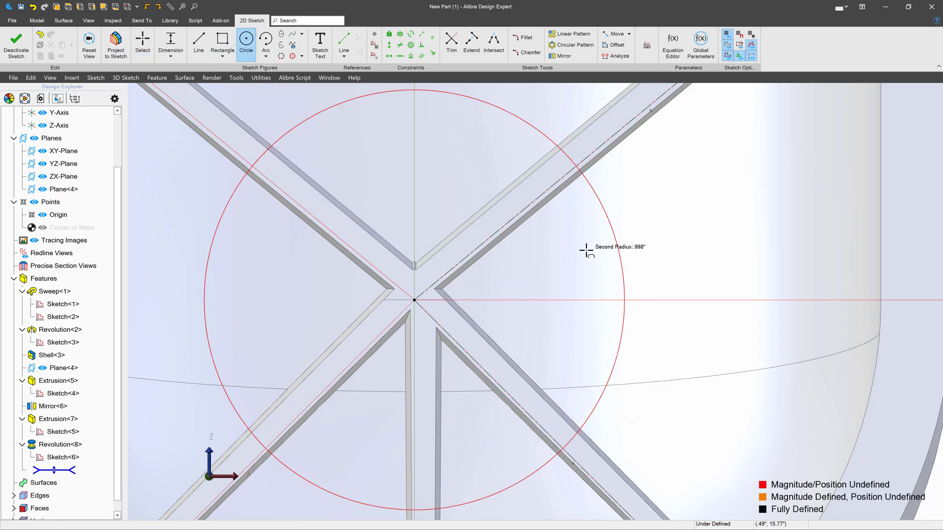
{"action": "scroll", "coordinate": [588, 250], "scroll_direction": "down", "scroll_amount": 3}
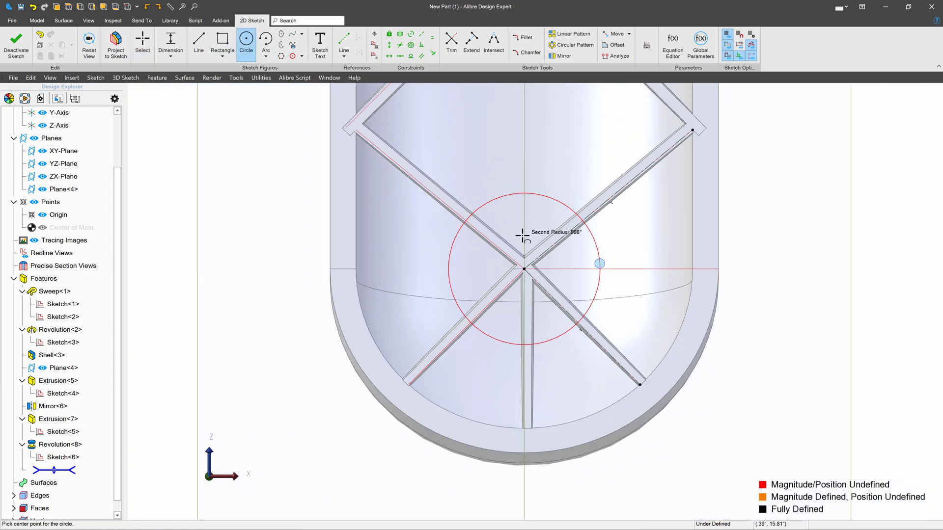
{"action": "left_click", "coordinate": [170, 43]}
{"action": "left_click", "coordinate": [552, 197]}
{"action": "left_click", "coordinate": [776, 184]}
{"action": "type", "text": "1.170857"}
{"action": "key", "text": "Return"}
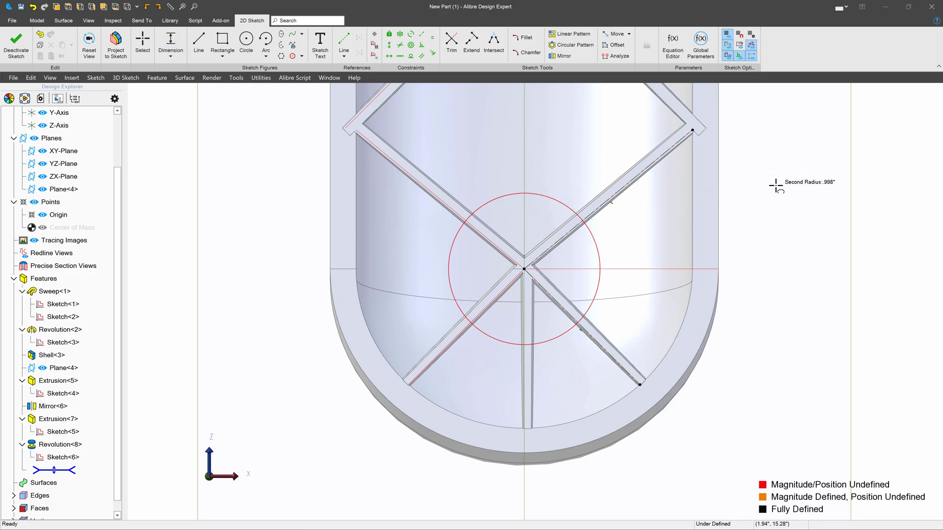
{"action": "left_click", "coordinate": [16, 44]}
- Extrude the circle as a solid boss To Next inside the shell with a 10° outward draft angle
{"action": "left_click", "coordinate": [90, 54]}
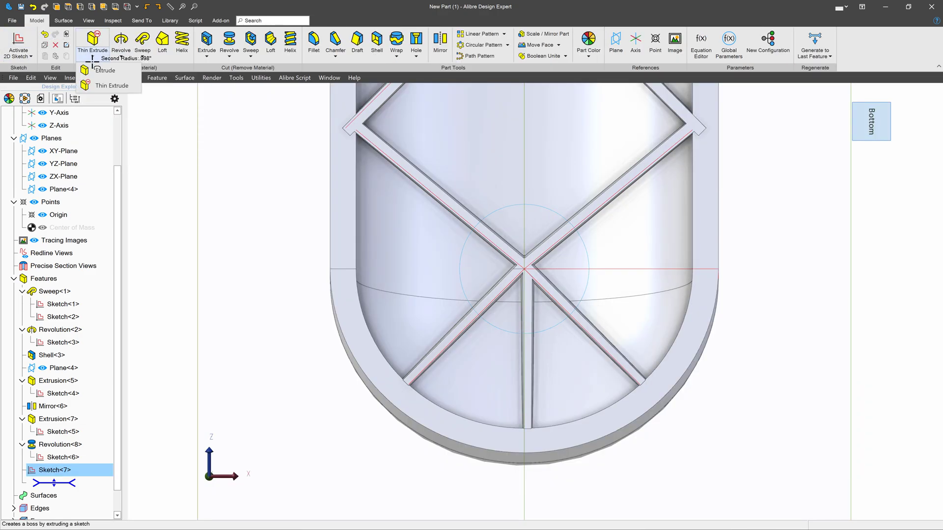
{"action": "left_click", "coordinate": [100, 70]}
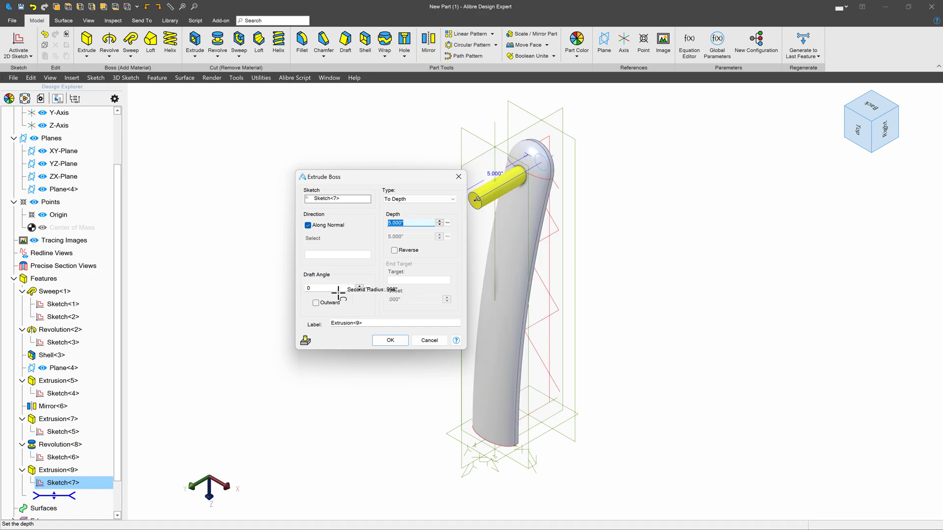
{"action": "left_click", "coordinate": [330, 288]}
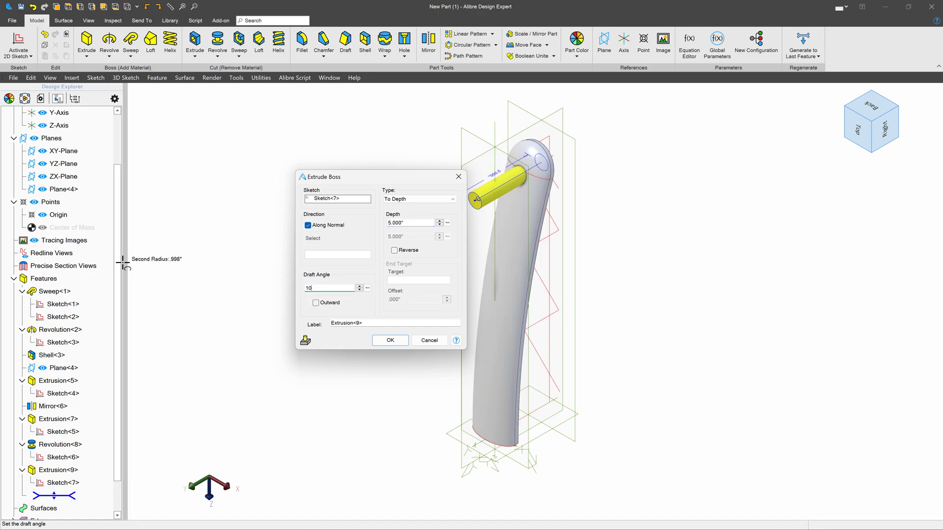
{"action": "left_click", "coordinate": [891, 106]}
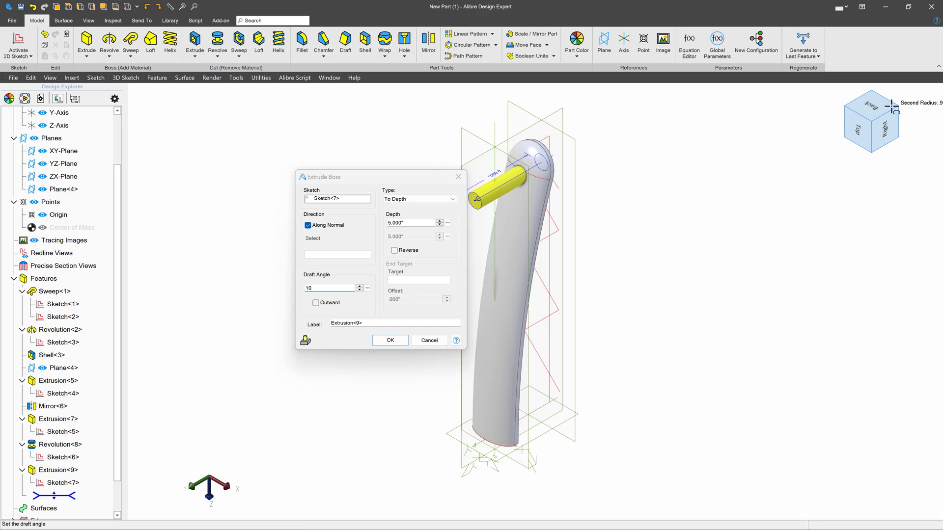
{"action": "left_click", "coordinate": [890, 113]}
{"action": "left_click", "coordinate": [871, 136]}
{"action": "left_click", "coordinate": [894, 134]}
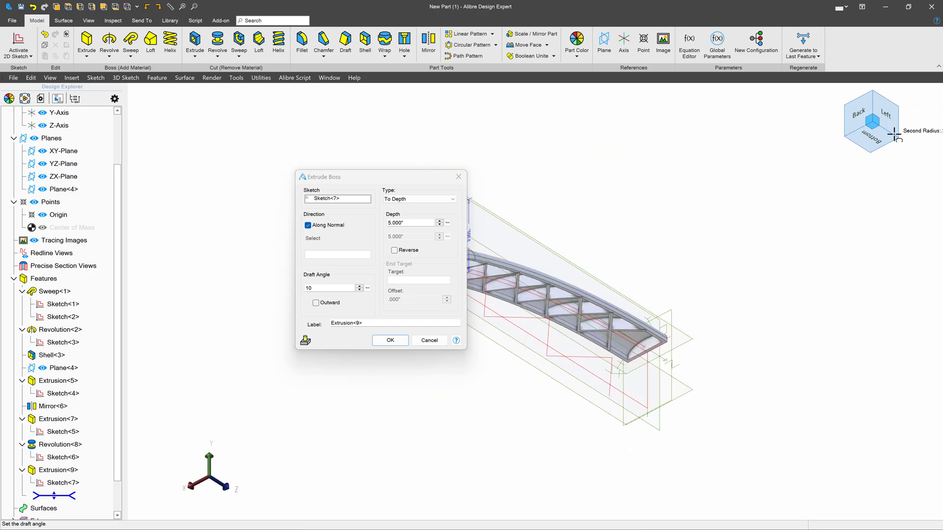
{"action": "left_click", "coordinate": [400, 199]}
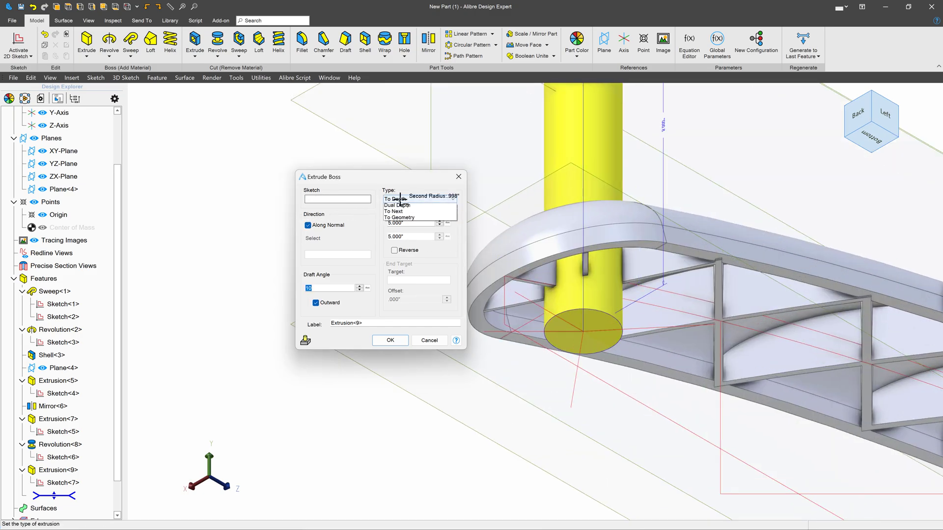
{"action": "left_click", "coordinate": [412, 225]}
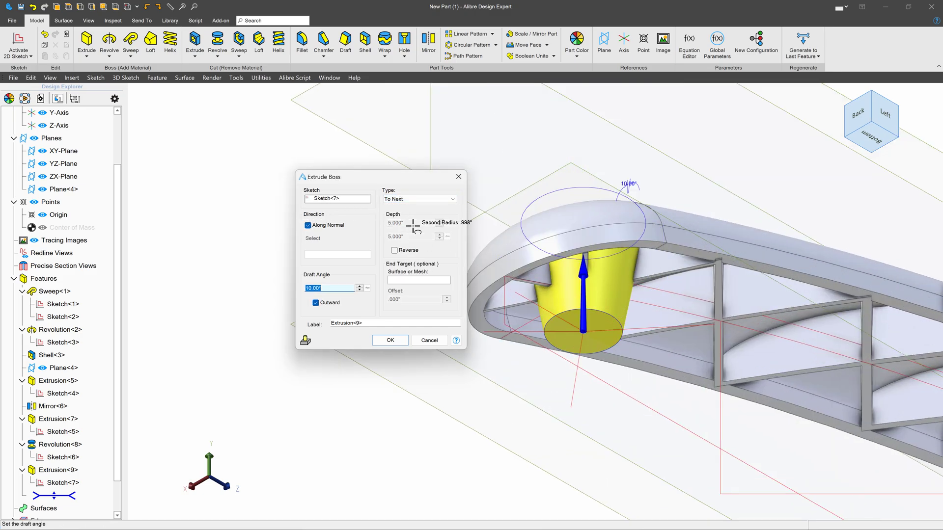
{"action": "left_click", "coordinate": [393, 337]}
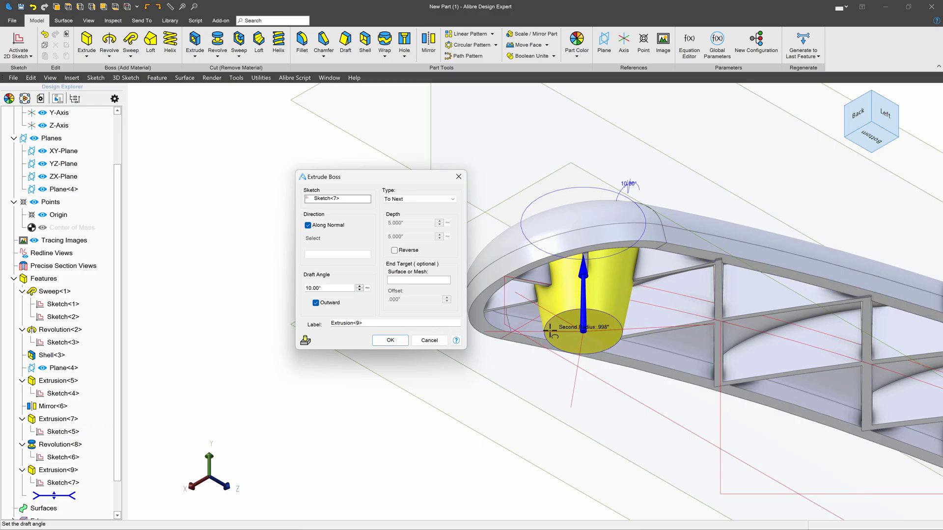
{"action": "left_click", "coordinate": [384, 342]}
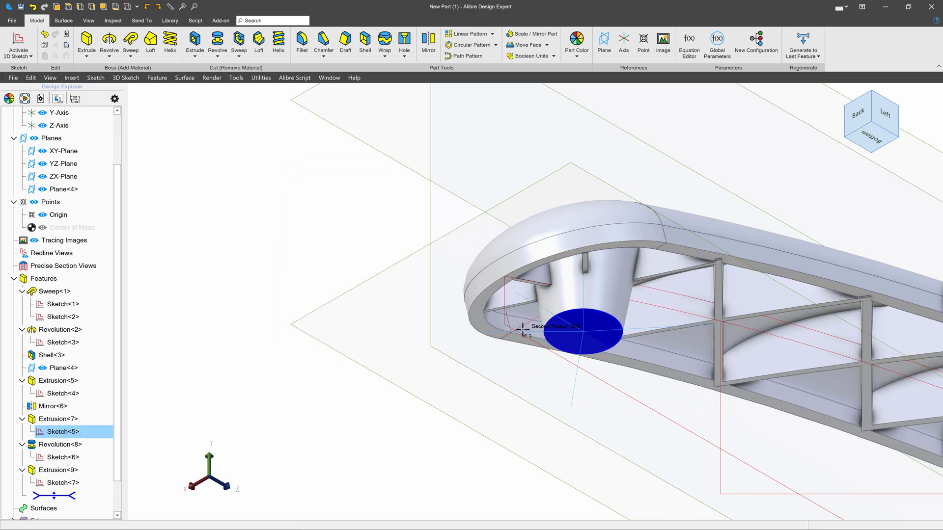
- Start a sketch on the boss's flat end face and draw a small circle concentric with the face's edge
{"action": "left_click", "coordinate": [586, 314]}
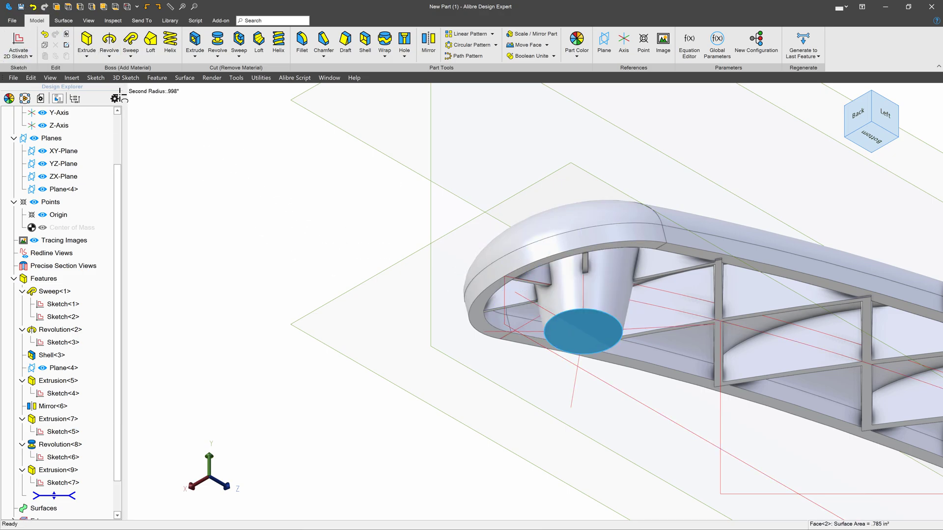
{"action": "left_click", "coordinate": [18, 44]}
{"action": "scroll", "coordinate": [565, 467], "scroll_direction": "up", "scroll_amount": 3}
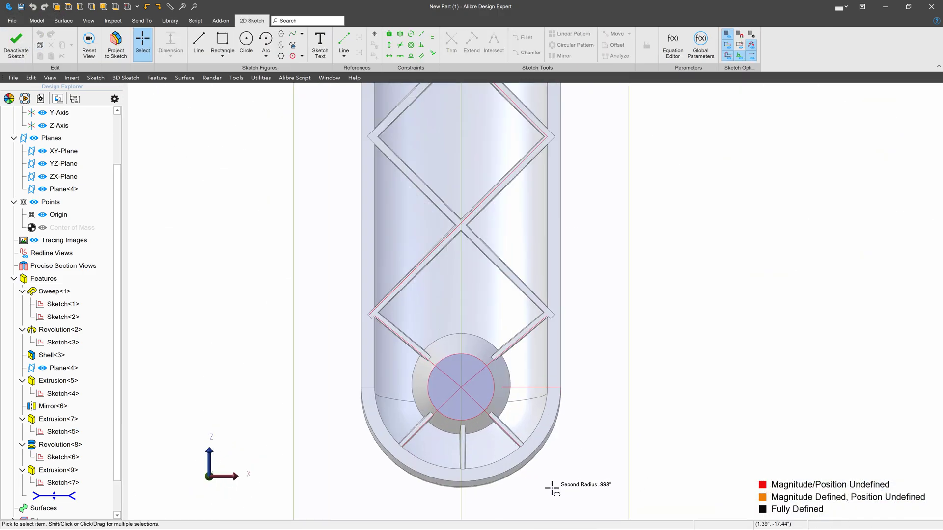
{"action": "scroll", "coordinate": [549, 488], "scroll_direction": "up", "scroll_amount": 2}
{"action": "left_click", "coordinate": [246, 43]}
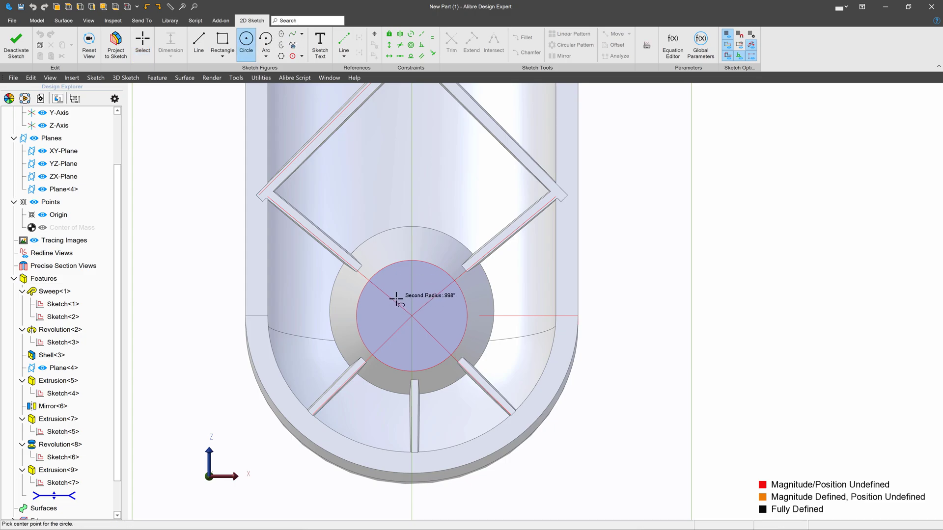
{"action": "left_click", "coordinate": [395, 299]}
{"action": "left_click", "coordinate": [418, 295]}
{"action": "left_click", "coordinate": [411, 44]}
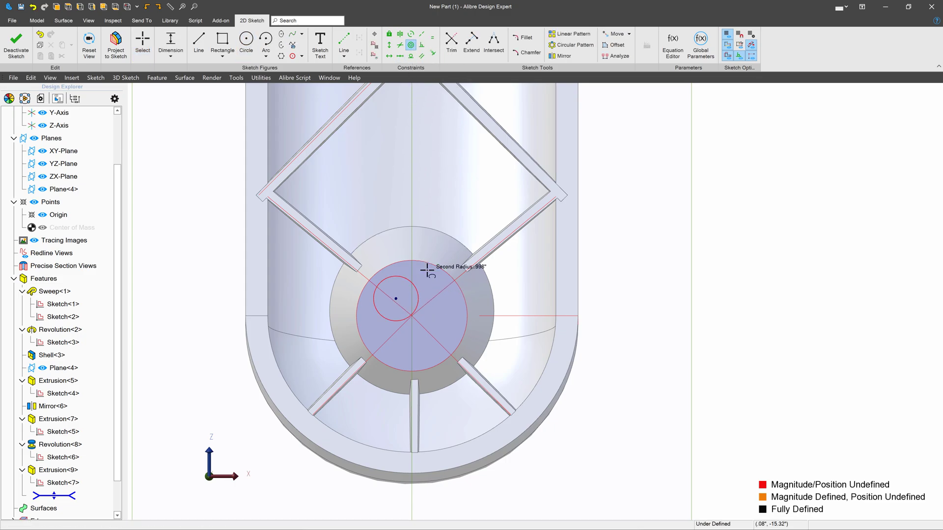
{"action": "left_click", "coordinate": [422, 270]}
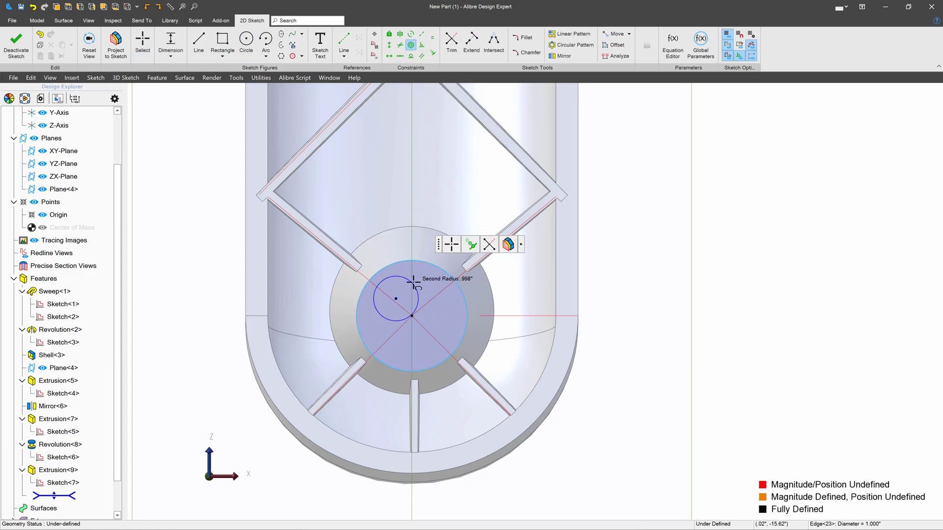
{"action": "left_click", "coordinate": [411, 281]}
- Dimension the small circle's diameter and finish the sketch
{"action": "left_click", "coordinate": [169, 43]}
{"action": "left_click", "coordinate": [423, 335]}
{"action": "left_click", "coordinate": [610, 322]}
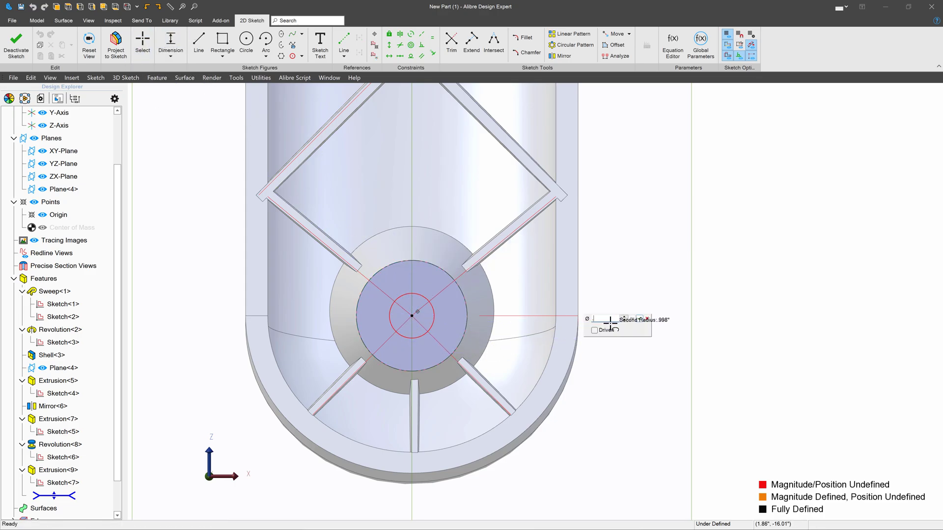
{"action": "key", "text": "Return"}
{"action": "left_click", "coordinate": [12, 41]}
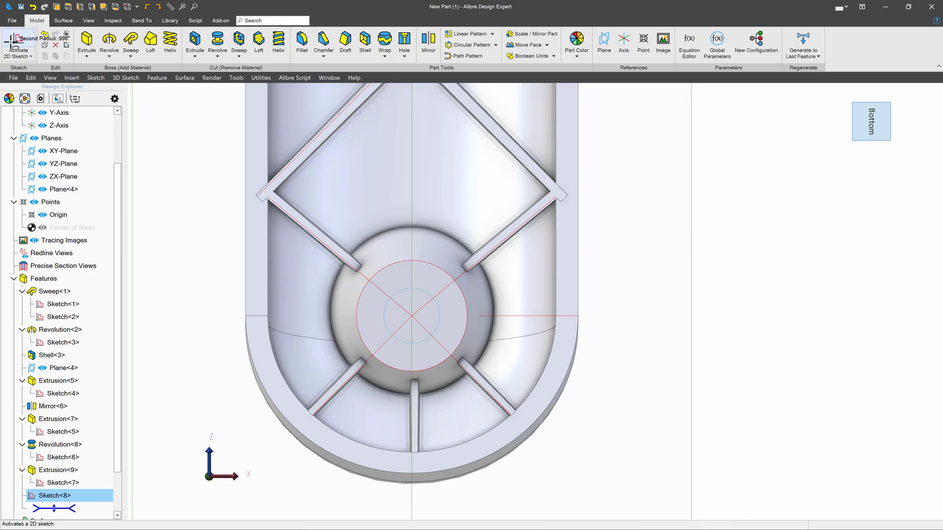
- Cut a hole into the round boss by extruding the small concentric circle as an Extrude Cut with no draft
{"action": "left_click", "coordinate": [195, 39]}
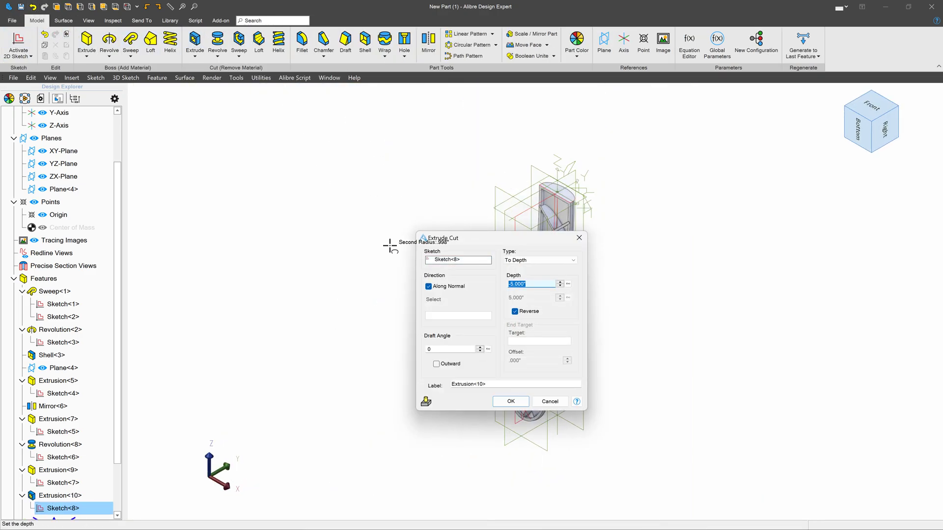
{"action": "key", "text": "Return"}
{"action": "scroll", "coordinate": [564, 351], "scroll_direction": "up", "scroll_amount": 6}
{"action": "mouse_move", "coordinate": [456, 383]}
{"action": "middle_mouse_down"}
{"action": "mouse_move", "coordinate": [471, 379]}
{"action": "mouse_move", "coordinate": [460, 382]}
{"action": "mouse_move", "coordinate": [463, 392]}
{"action": "middle_mouse_up"}
{"action": "scroll", "coordinate": [463, 392], "scroll_direction": "down", "scroll_amount": 6}
{"action": "middle_click_drag", "start_coordinate": [481, 334], "coordinate": [497, 358]}
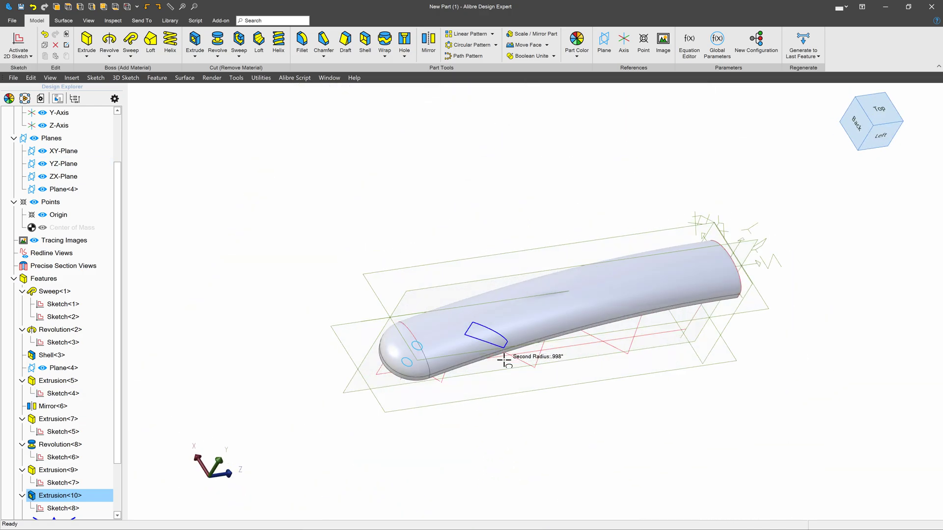
- Start a sketch on the YZ-Plane and draw a vertical line upward from the origin
{"action": "left_click", "coordinate": [731, 230]}
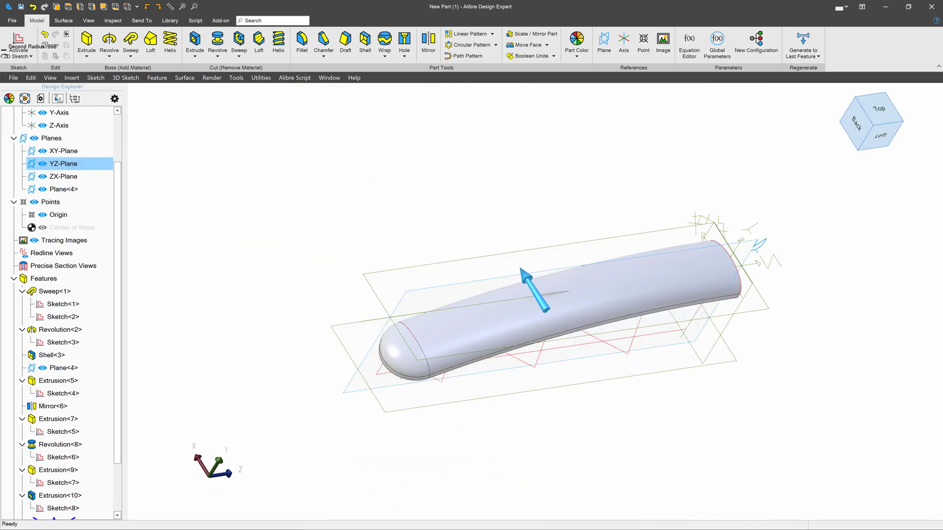
{"action": "left_click", "coordinate": [20, 53]}
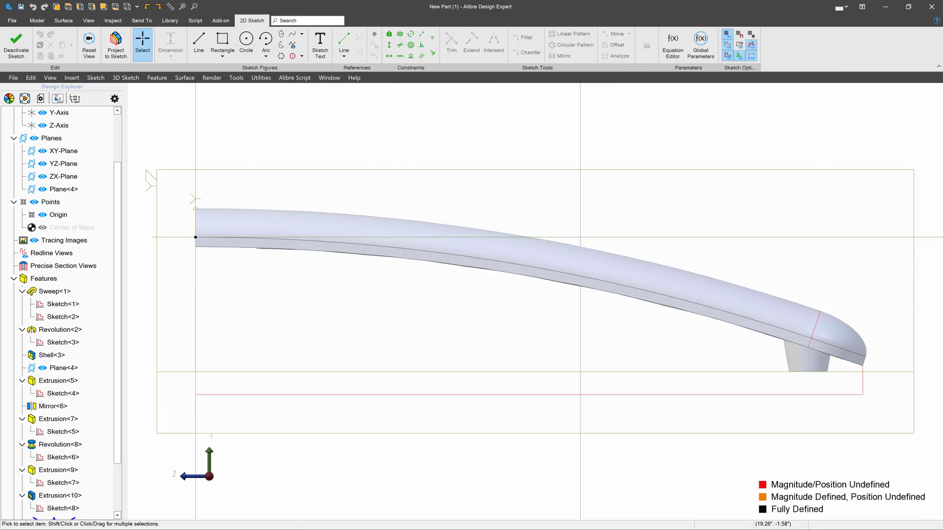
{"action": "scroll", "coordinate": [775, 322], "scroll_direction": "down", "scroll_amount": 3}
{"action": "scroll", "coordinate": [419, 251], "scroll_direction": "up", "scroll_amount": 3}
{"action": "scroll", "coordinate": [596, 308], "scroll_direction": "up", "scroll_amount": 4}
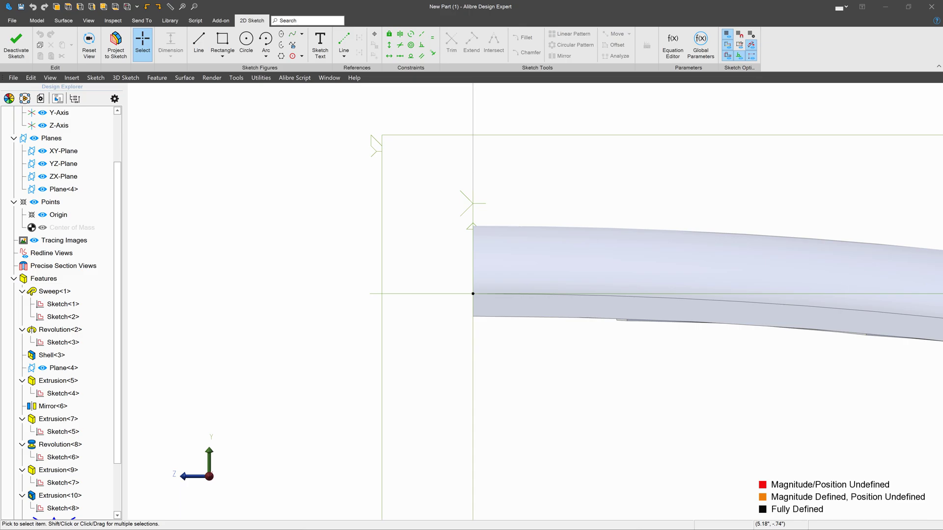
{"action": "left_click", "coordinate": [194, 37]}
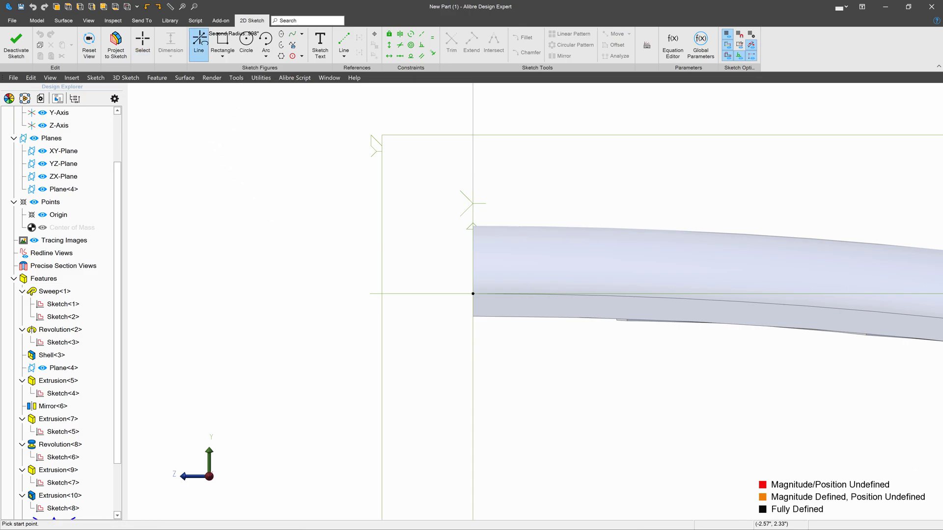
{"action": "left_click", "coordinate": [473, 294]}
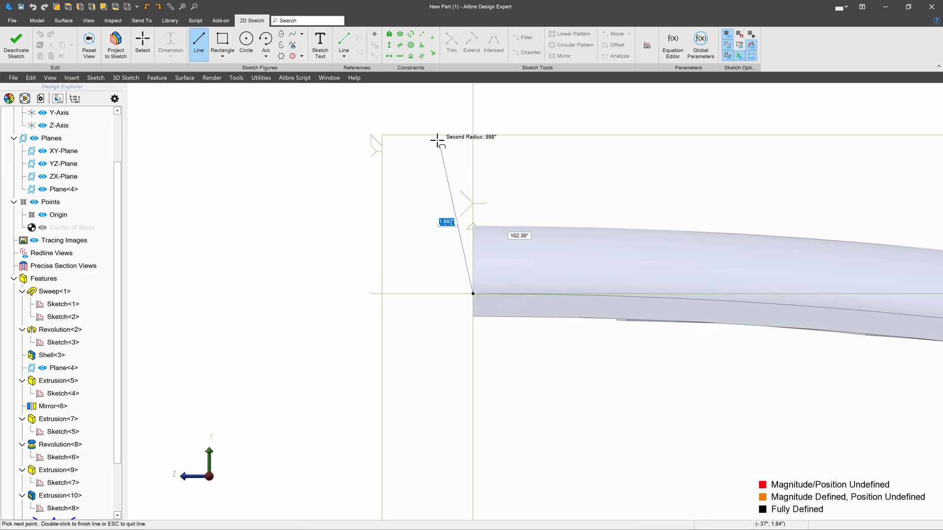
{"action": "left_click", "coordinate": [473, 162]}
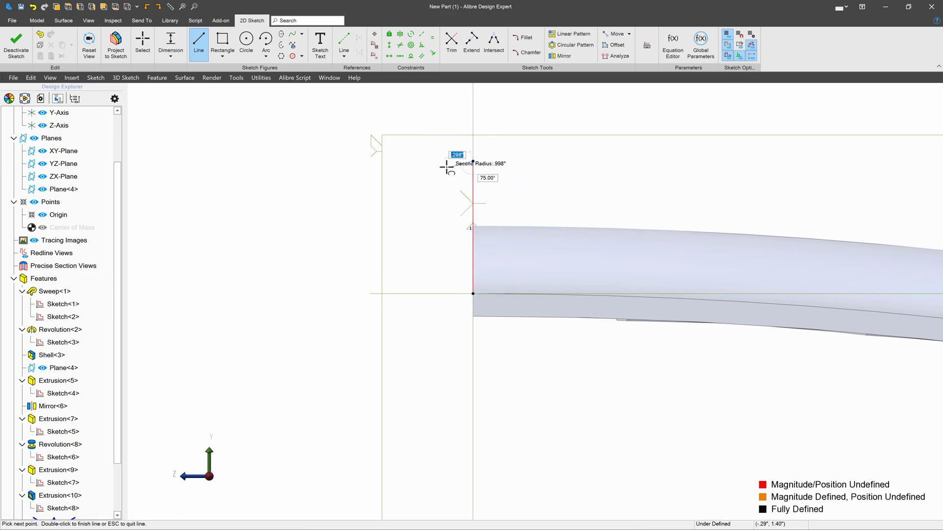
{"action": "key", "text": "Escape"}
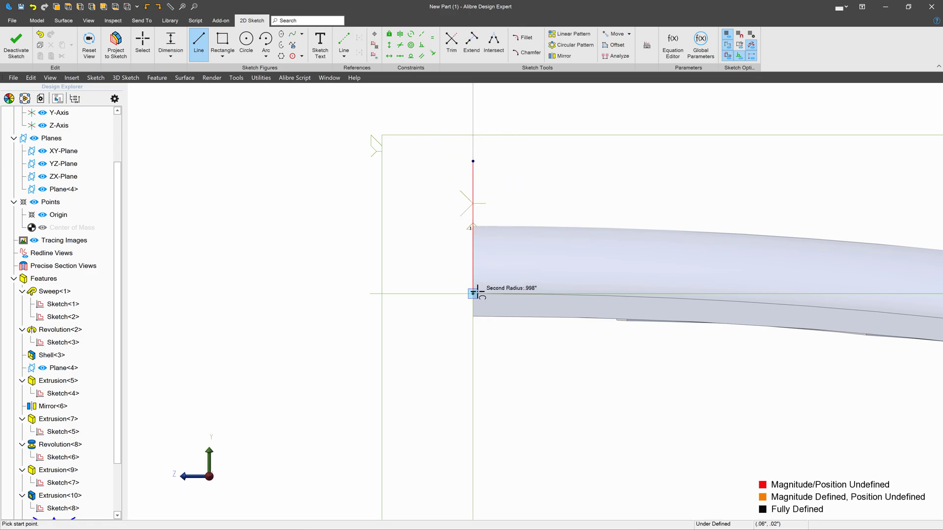
- Draw a vertical line about 0.69" down from the origin, continuing into a horizontal line about 3.37" long beneath the part
{"action": "left_click", "coordinate": [473, 293]}
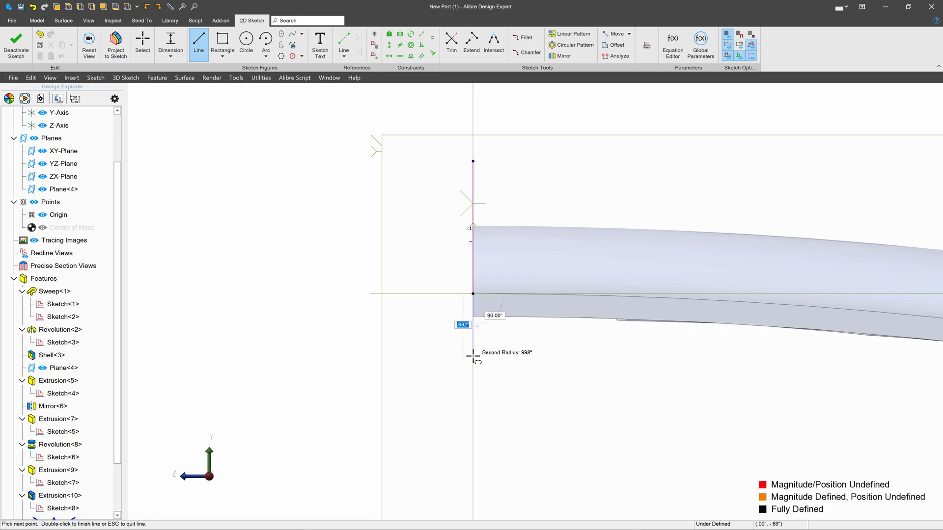
{"action": "left_click", "coordinate": [472, 356]}
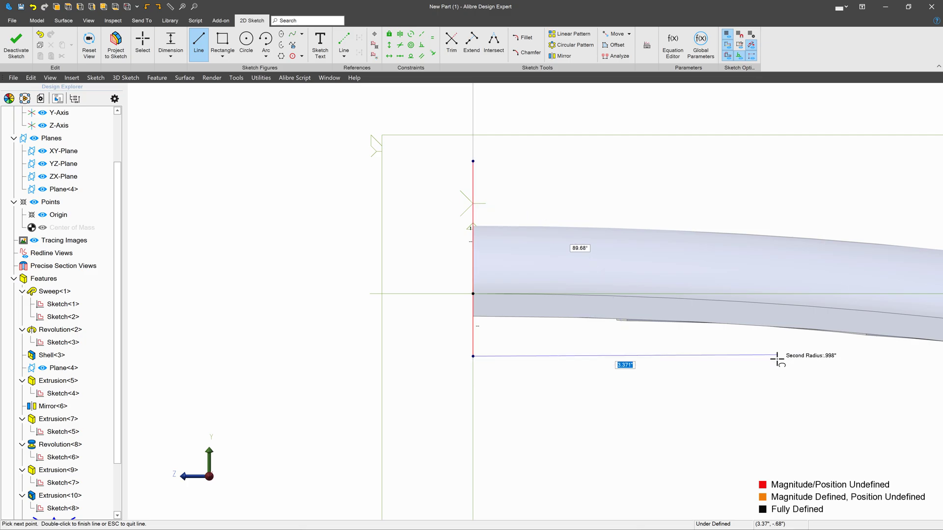
{"action": "double_click", "coordinate": [775, 356]}
{"action": "key", "text": "Escape"}
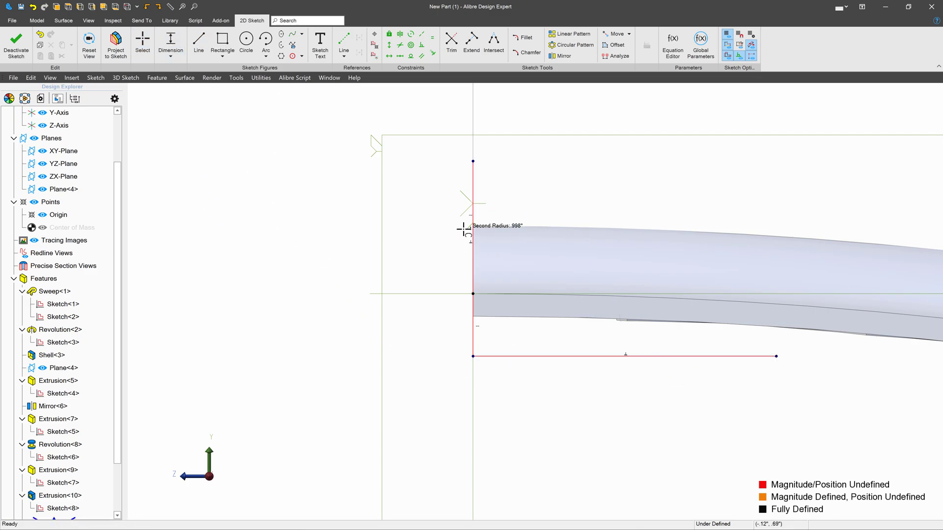
- Dimension the vertical line above the origin to 1" and the one below it to 0.5"
{"action": "left_click", "coordinate": [469, 226]}
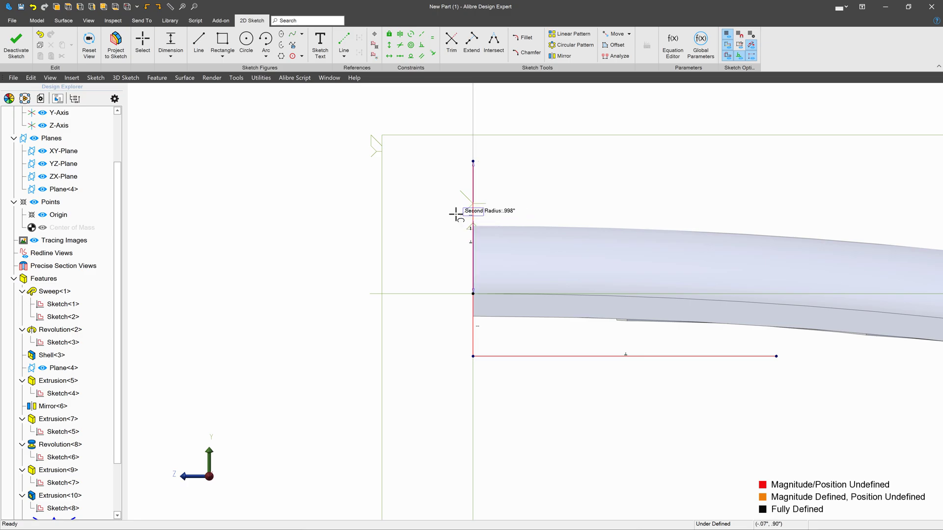
{"action": "left_click", "coordinate": [419, 222]}
{"action": "type", "text": "1.468017"}
{"action": "key", "text": "Return"}
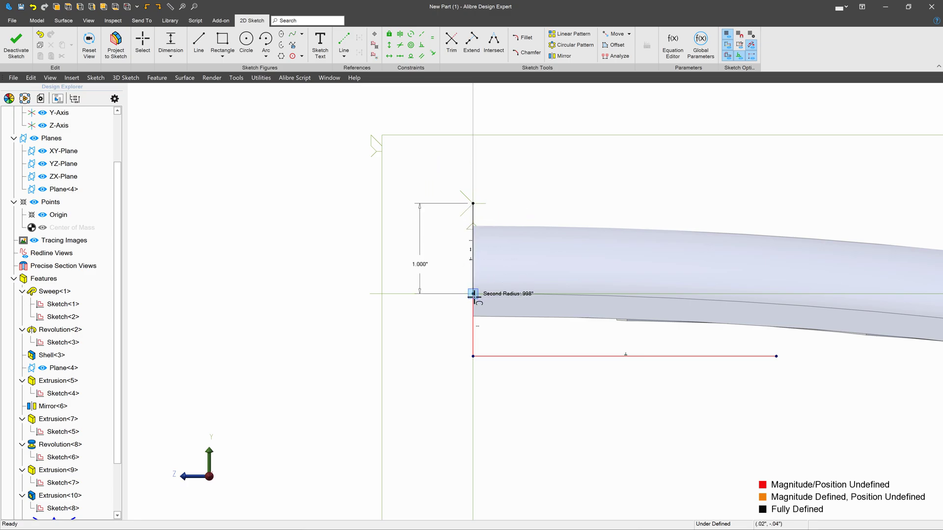
{"action": "left_click", "coordinate": [414, 322]}
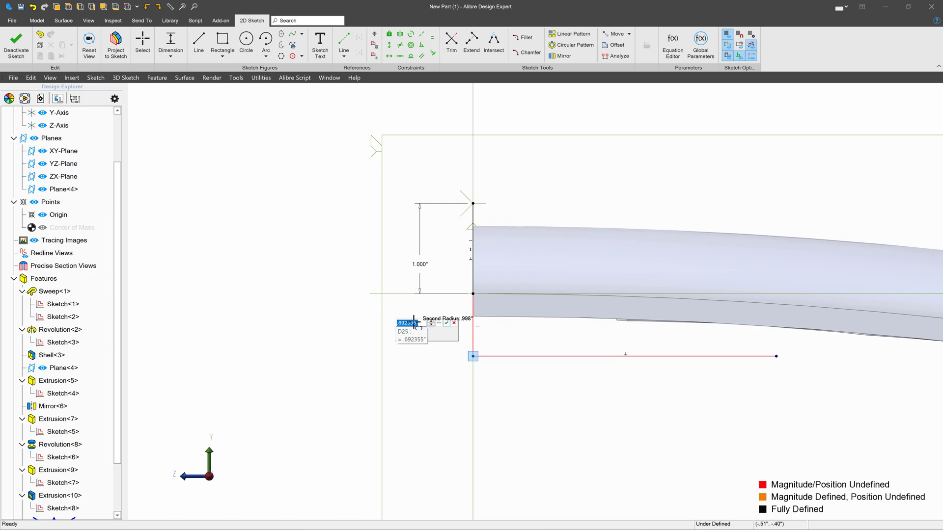
{"action": "type", "text": ".5"}
{"action": "key", "text": "Return"}
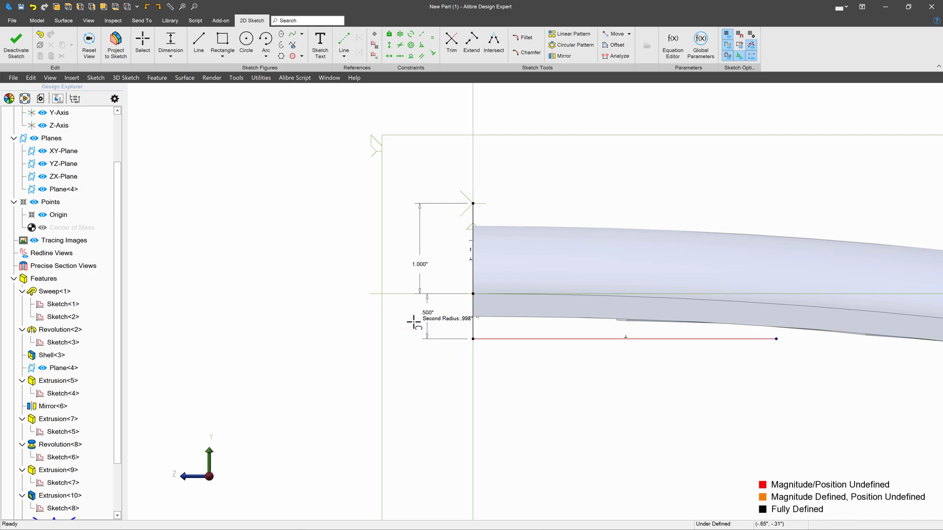
- Dimension the horizontal line's length to 3.75"
{"action": "left_click", "coordinate": [776, 339]}
{"action": "left_click", "coordinate": [697, 397]}
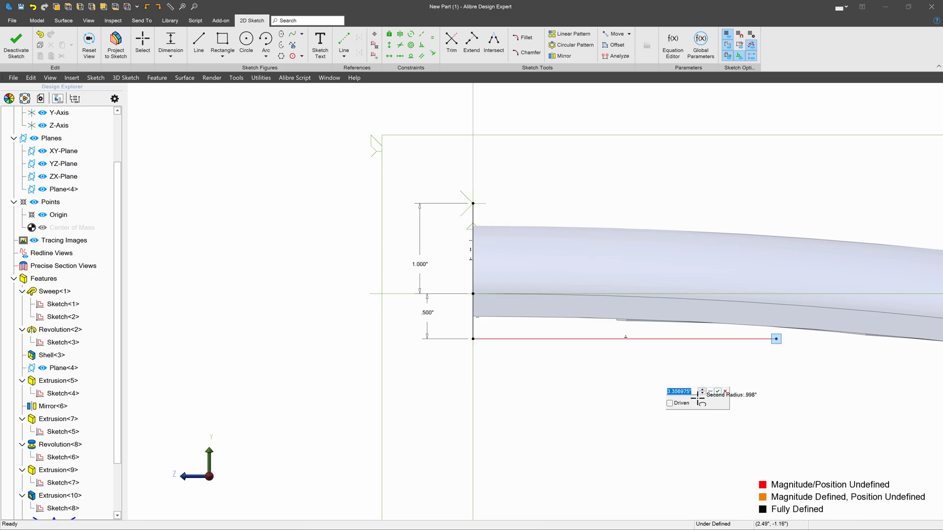
{"action": "type", "text": "3.75"}
{"action": "key", "text": "Return"}
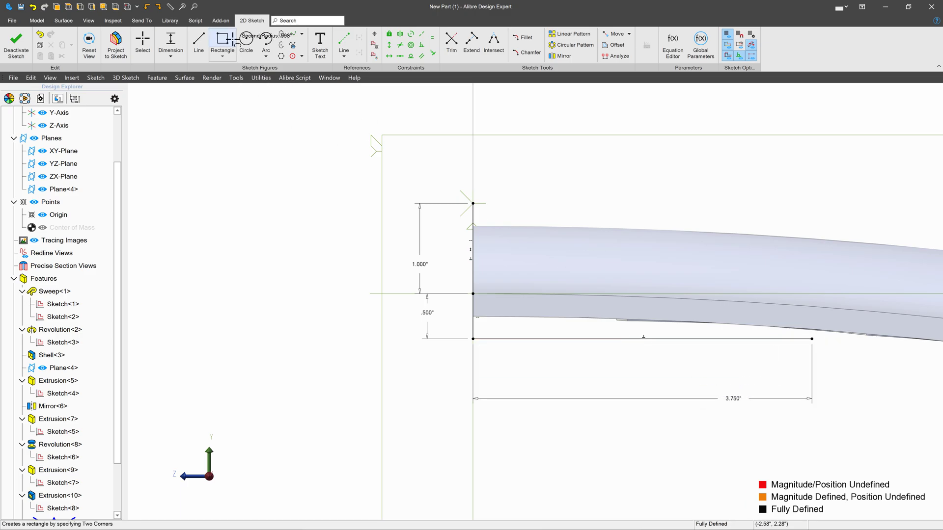
- Draw an arc centred on the horizontal line, rising from its free end, and dimension its radius to 1"
{"action": "left_click", "coordinate": [277, 45]}
{"action": "left_click", "coordinate": [722, 339]}
{"action": "left_click", "coordinate": [812, 338]}
{"action": "left_click", "coordinate": [793, 243]}
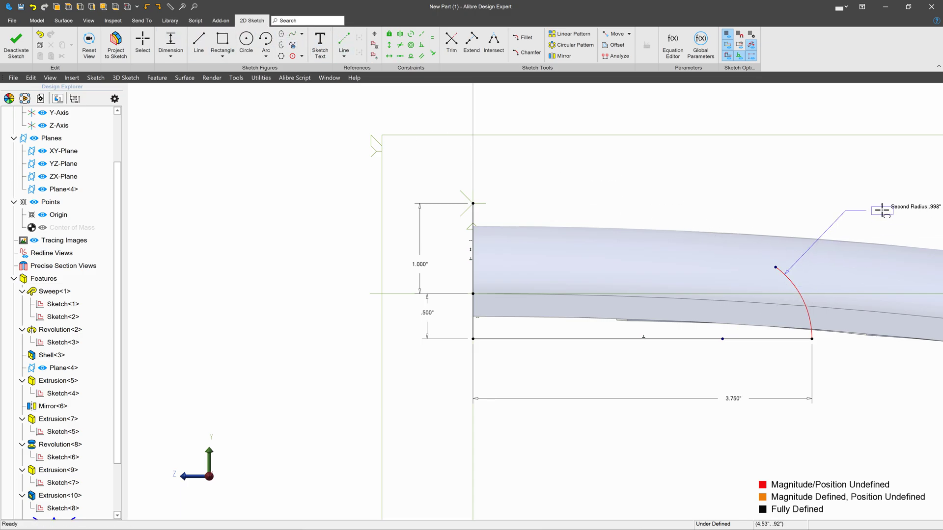
{"action": "left_click", "coordinate": [883, 209]}
{"action": "type", "text": "1"}
{"action": "key", "text": "Return"}
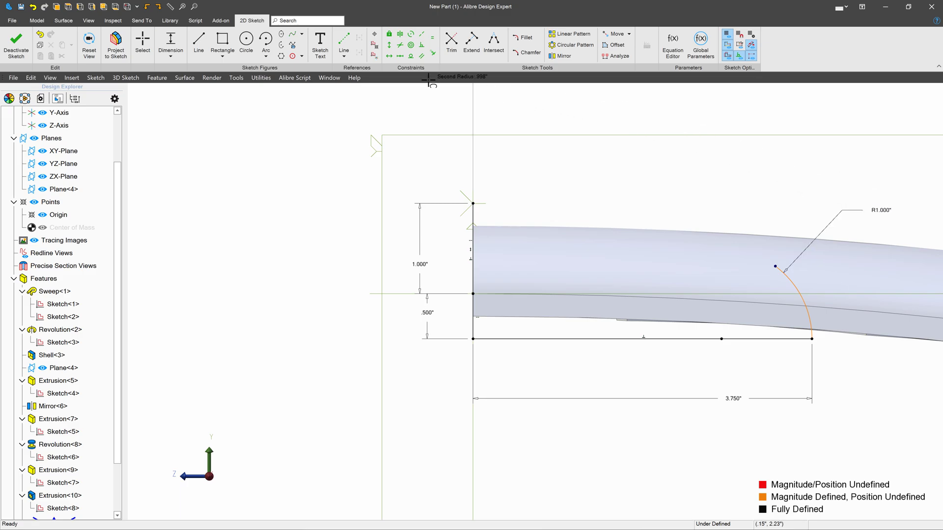
- Draw a tangent arc from the upper end of the 1" radius arc to the top of the upper vertical line
{"action": "left_click", "coordinate": [266, 56]}
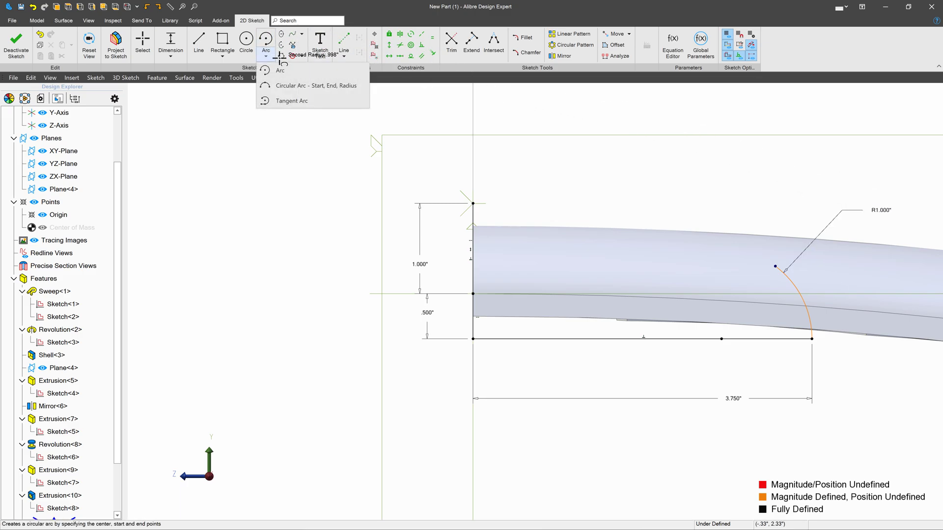
{"action": "left_click", "coordinate": [285, 98]}
{"action": "left_click", "coordinate": [775, 268]}
{"action": "left_click", "coordinate": [472, 203]}
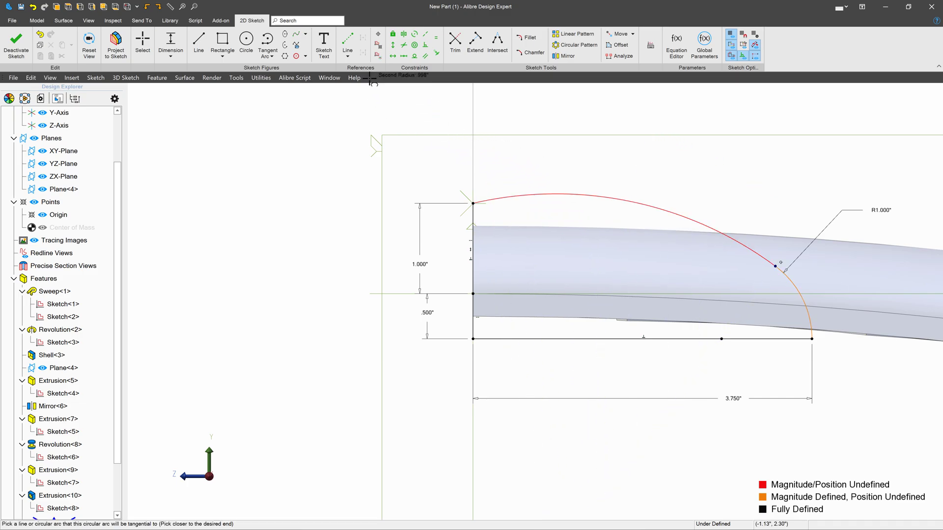
{"action": "key", "text": "Escape"}
- Constrain the large arc's centre point vertically in line with the arc's upper endpoint and finish the sketch
{"action": "scroll", "coordinate": [422, 169], "scroll_direction": "down", "scroll_amount": 3}
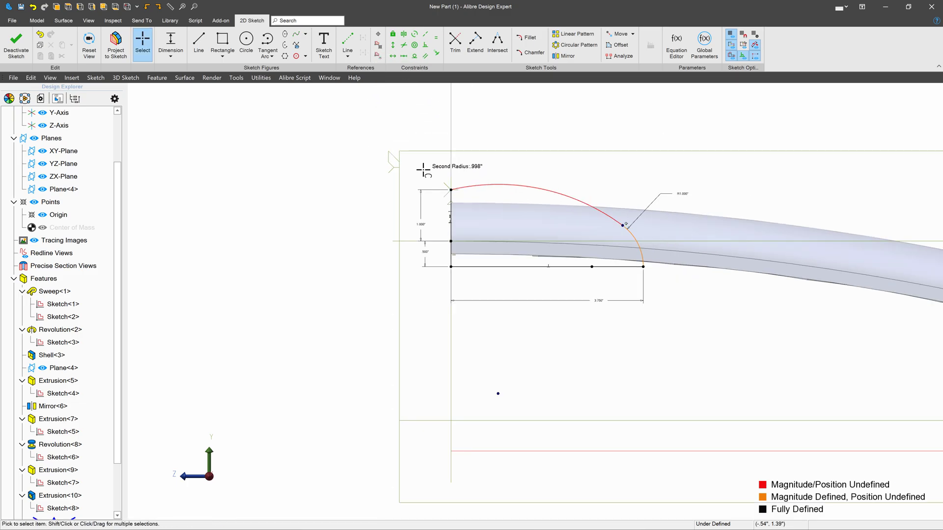
{"action": "left_click", "coordinate": [393, 45]}
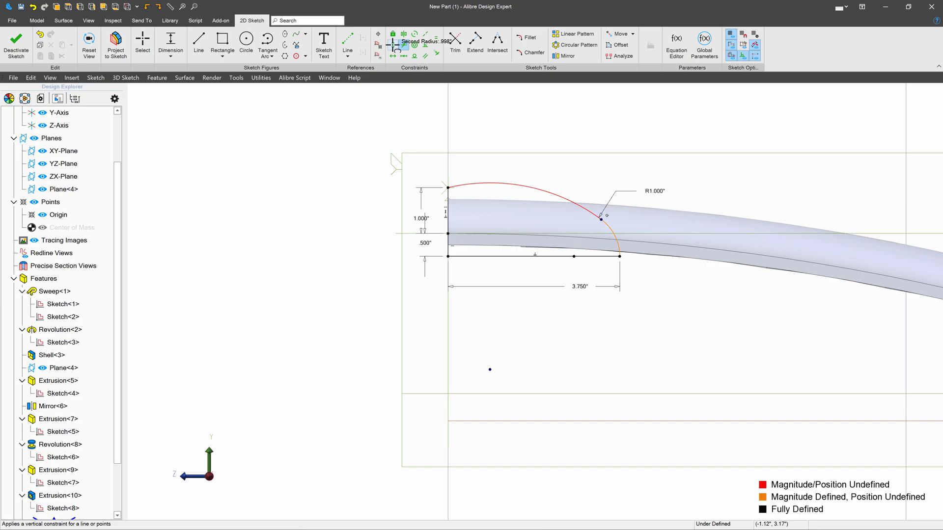
{"action": "left_click", "coordinate": [490, 369]}
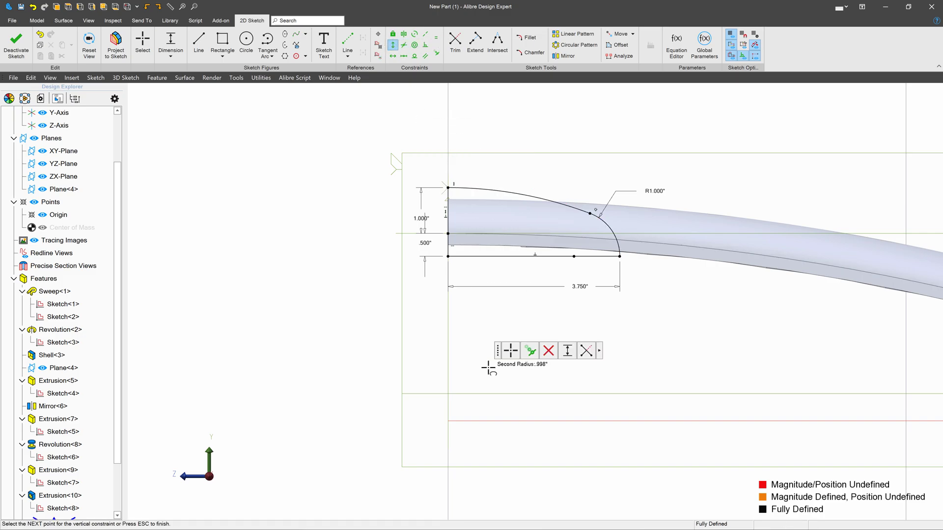
{"action": "left_click", "coordinate": [16, 42]}
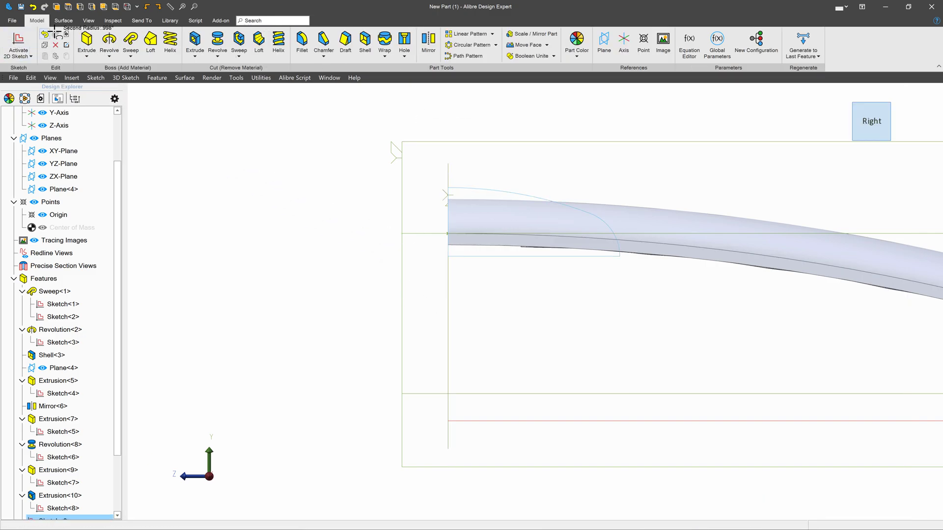
- Cut the open end of the part with a 360° Revolve Cut of the profile sketch about the Y-Axis
{"action": "left_click", "coordinate": [218, 40]}
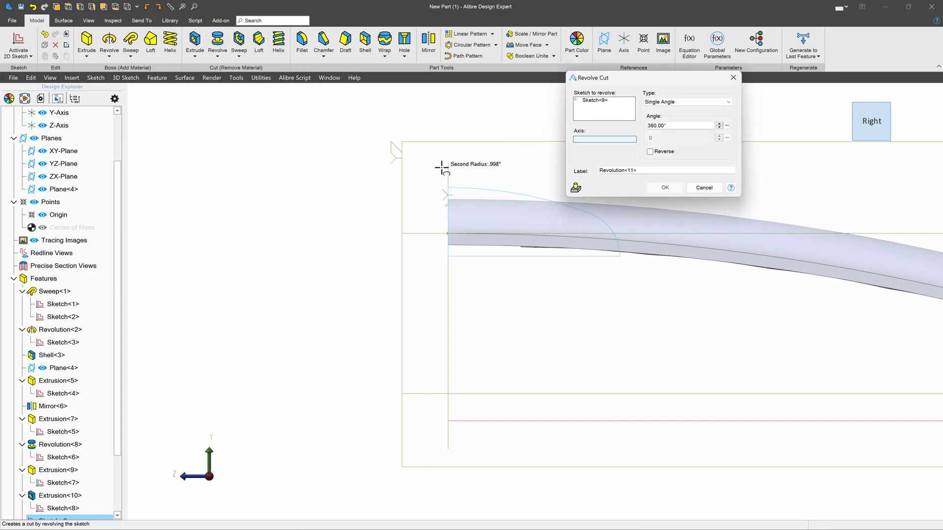
{"action": "scroll", "coordinate": [86, 174], "scroll_direction": "up", "scroll_amount": 2}
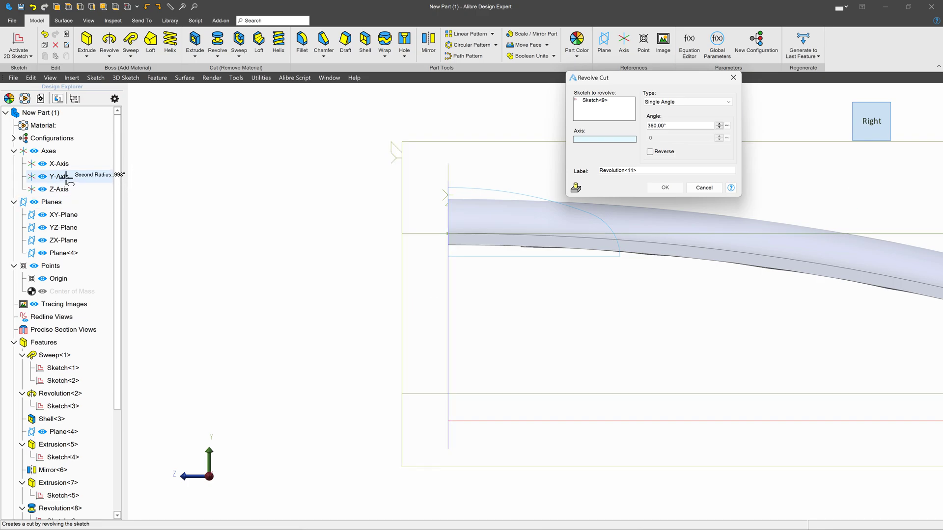
{"action": "left_click", "coordinate": [66, 177]}
{"action": "left_click", "coordinate": [658, 188]}
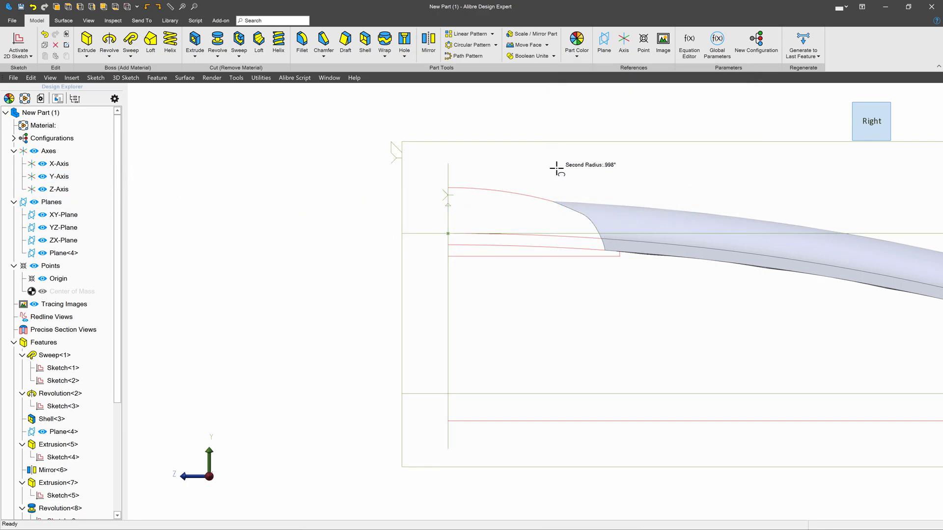
{"action": "middle_click_drag", "start_coordinate": [576, 171], "coordinate": [590, 176]}
{"action": "scroll", "coordinate": [324, 230], "scroll_direction": "down", "scroll_amount": 4}
{"action": "scroll", "coordinate": [587, 266], "scroll_direction": "up", "scroll_amount": 3}
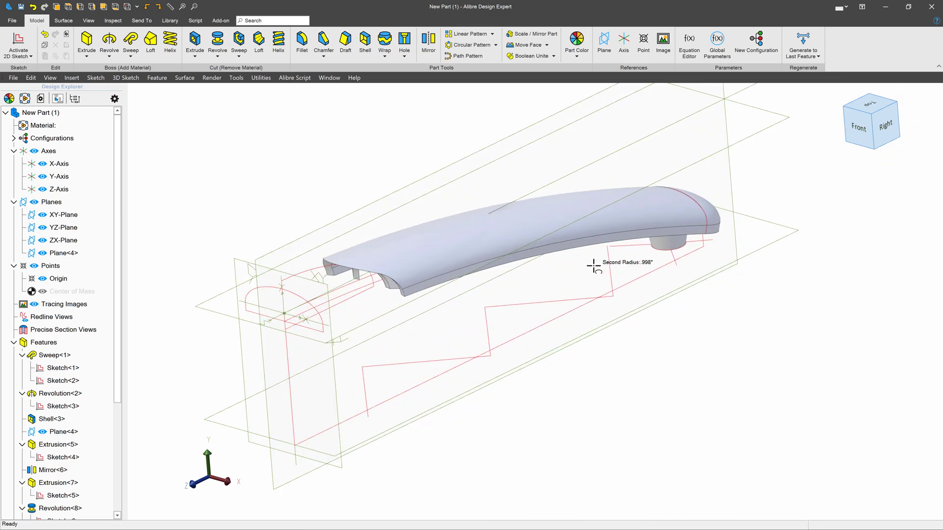